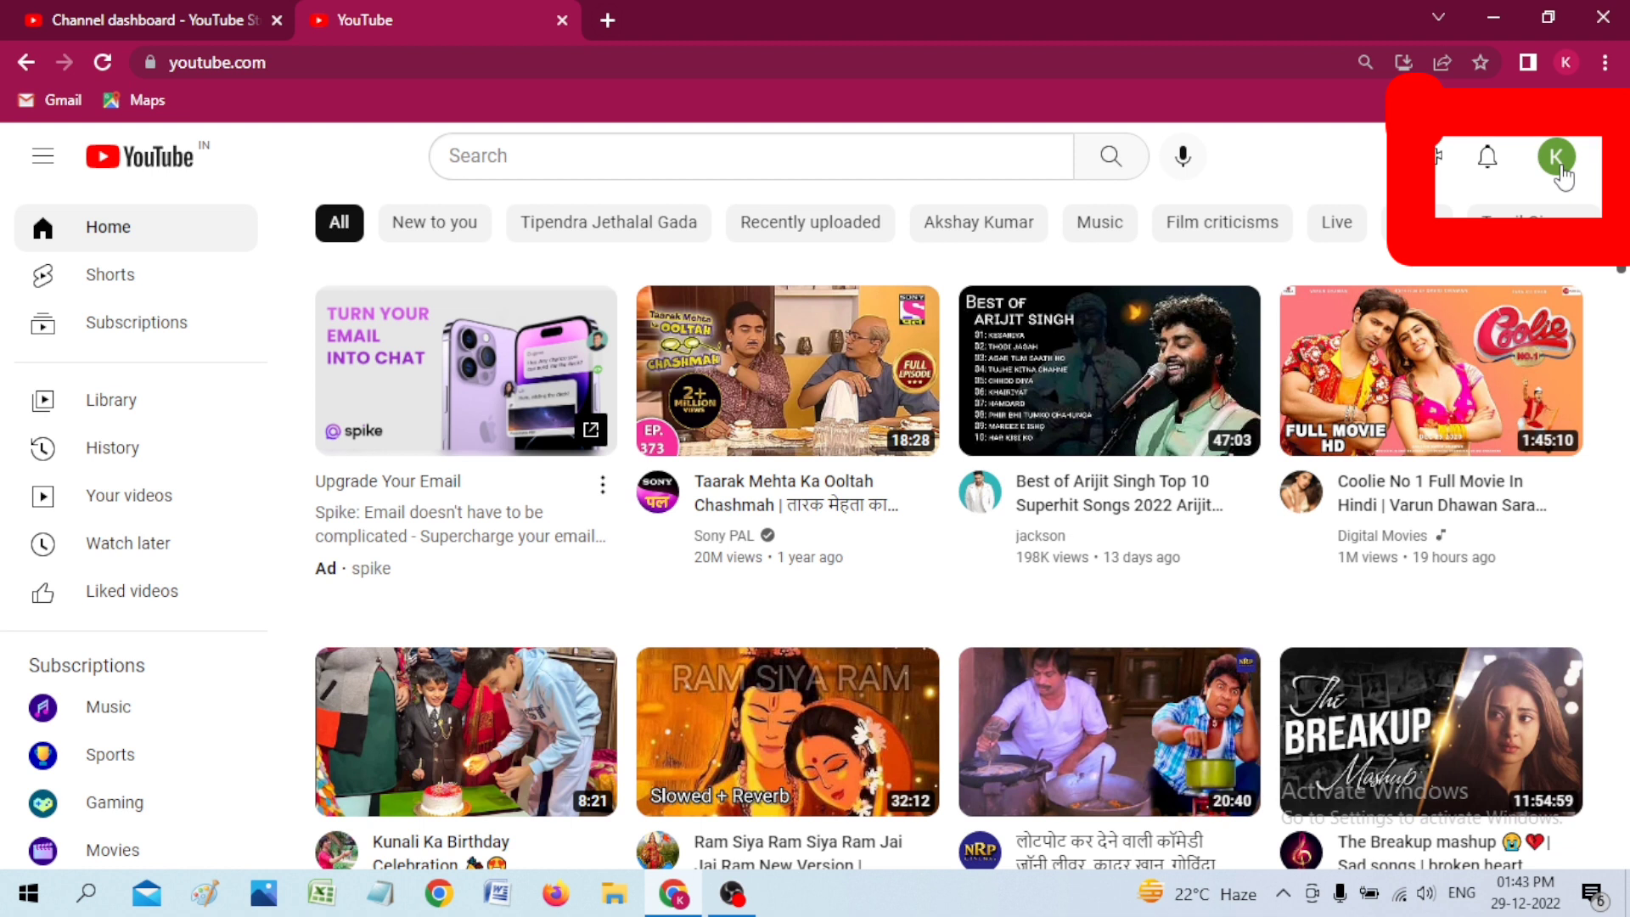
Step: Go to YouTube Studio, continuing past the welcome message, and open the Settings dialog
{"action": "left_click", "coordinate": [1312, 353]}
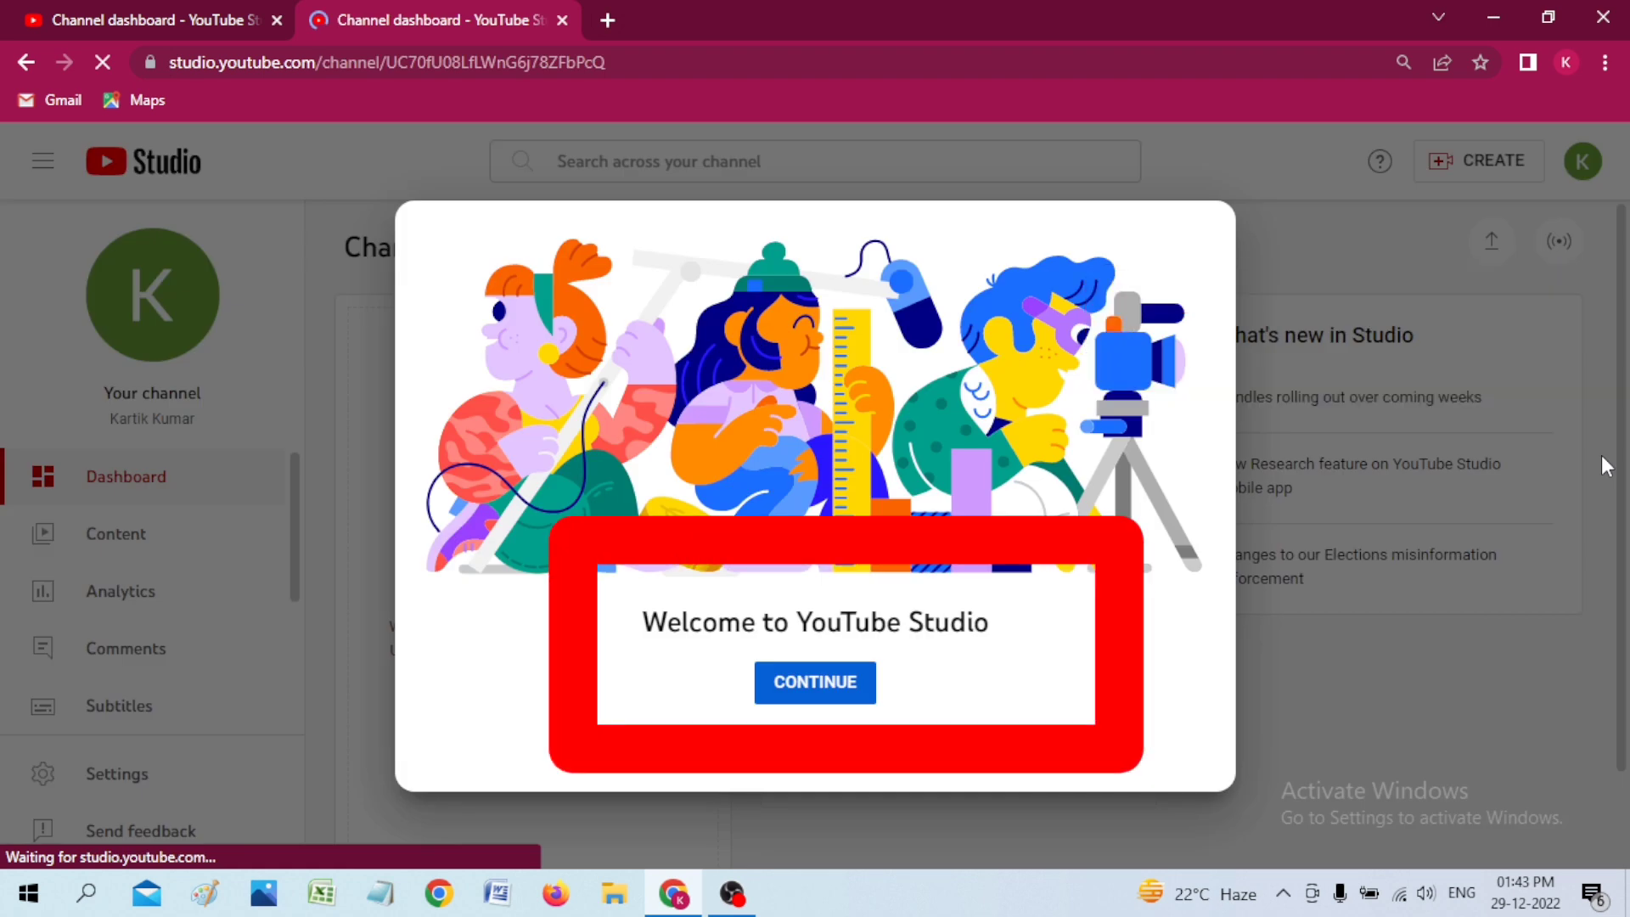
{"action": "left_click", "coordinate": [815, 682]}
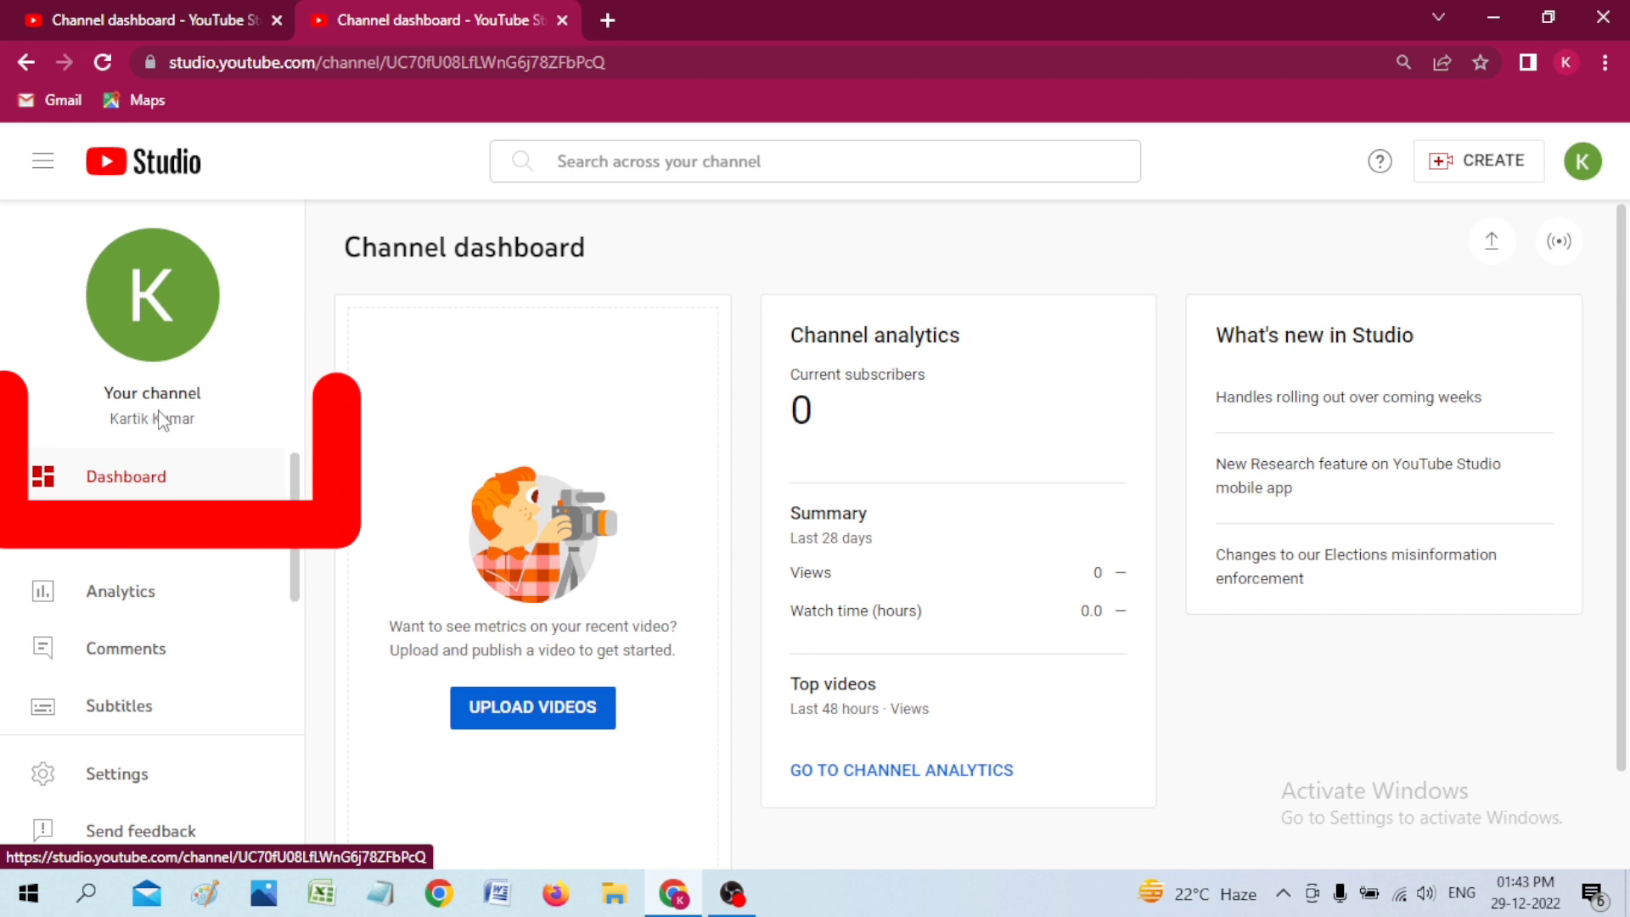
{"action": "scroll", "coordinate": [110, 611], "scroll_direction": "down", "scroll_amount": 3}
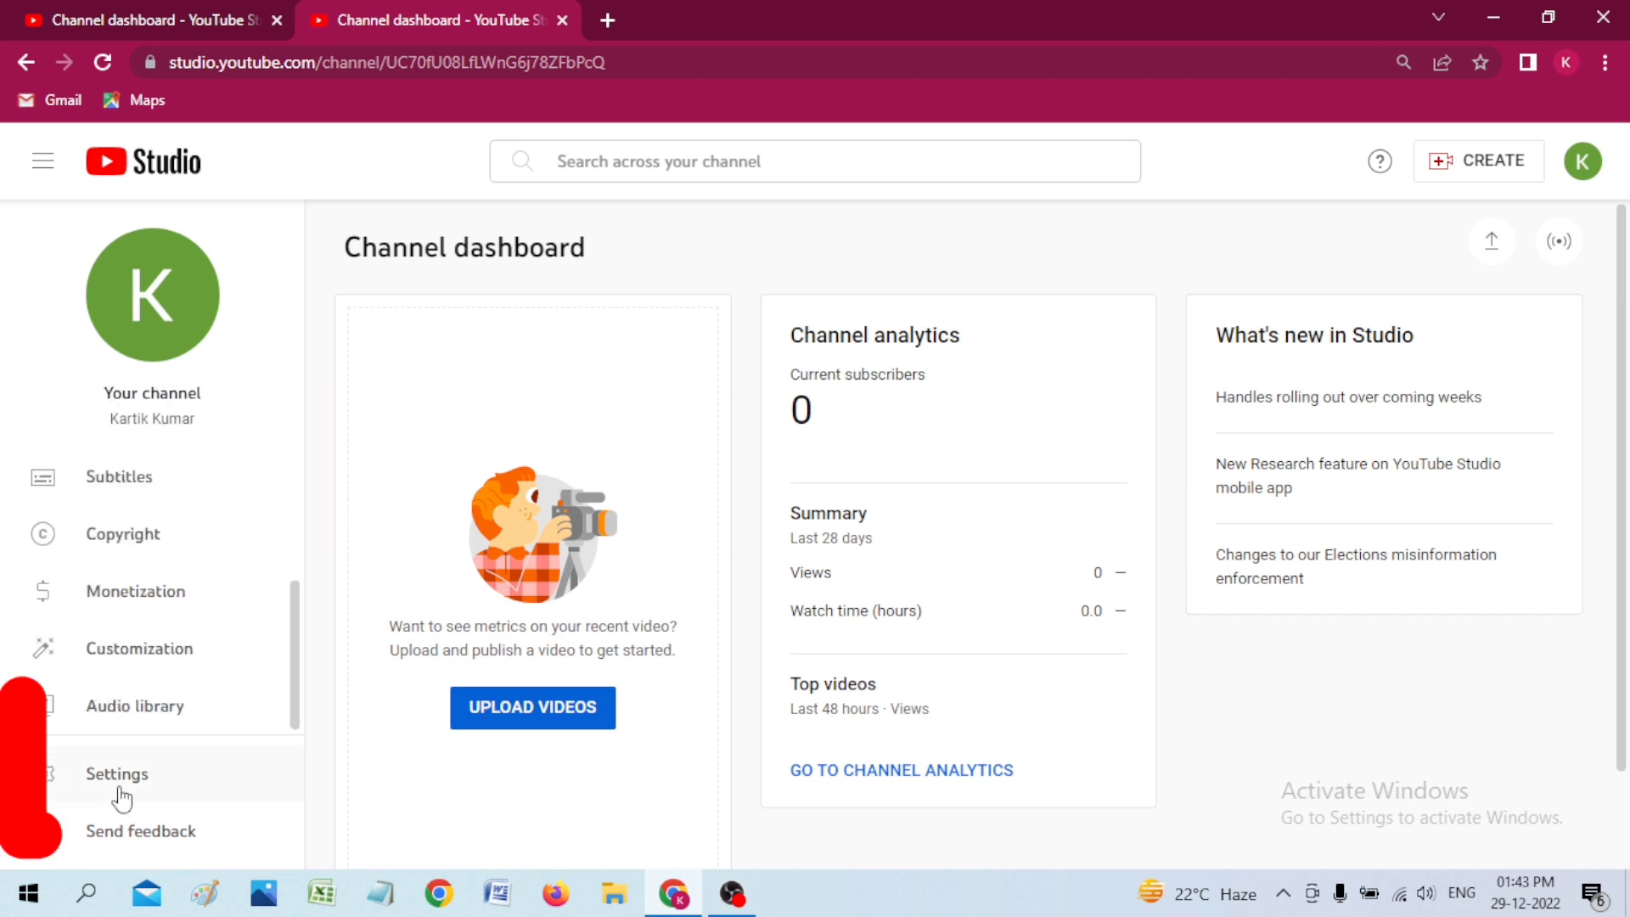
{"action": "left_click", "coordinate": [120, 775]}
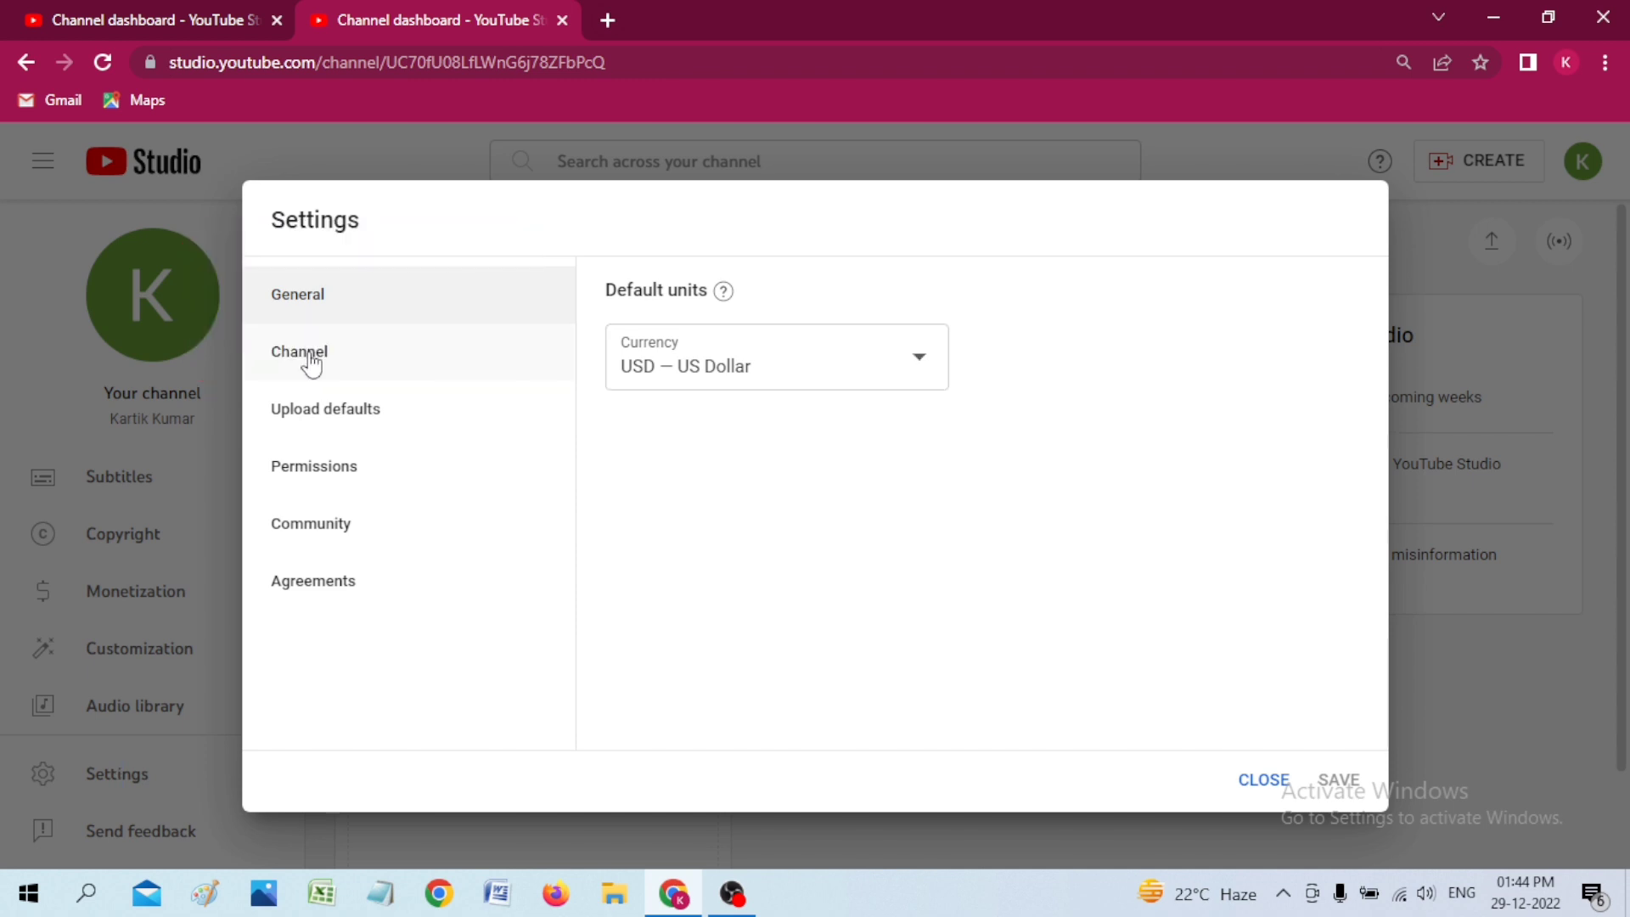
Step: Add the channel owner's full name to the channel's keywords twice, once in lowercase and once in capitals, each with a space
{"action": "left_click", "coordinate": [313, 356]}
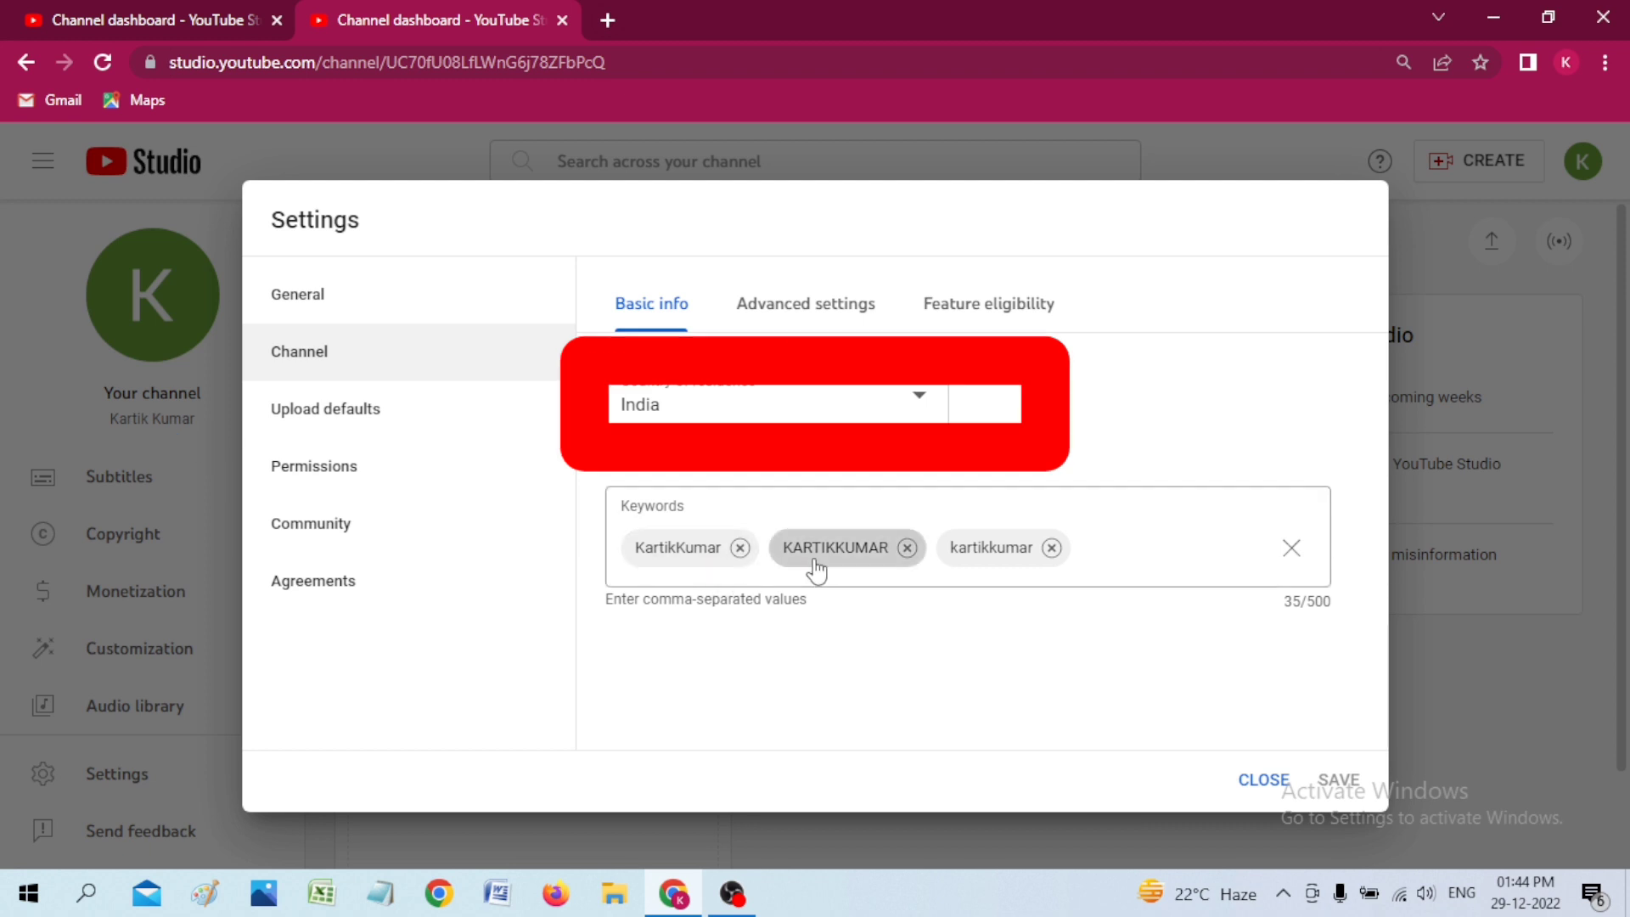
{"action": "left_click", "coordinate": [1120, 556]}
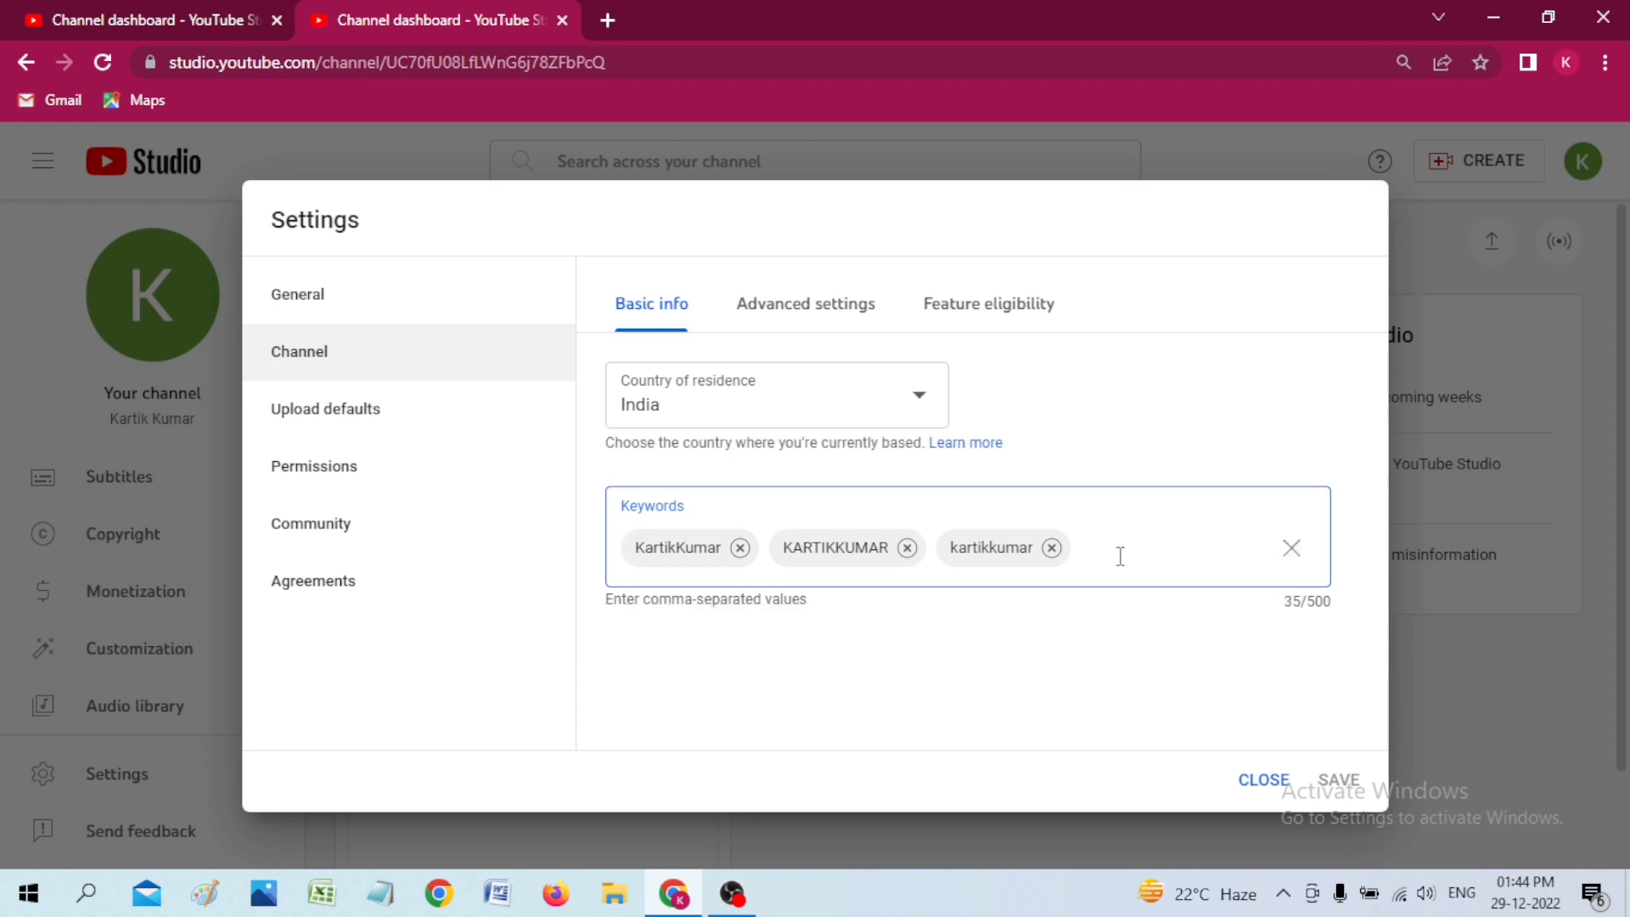
{"action": "type", "text": "kartik kumar"}
{"action": "key", "text": "Return"}
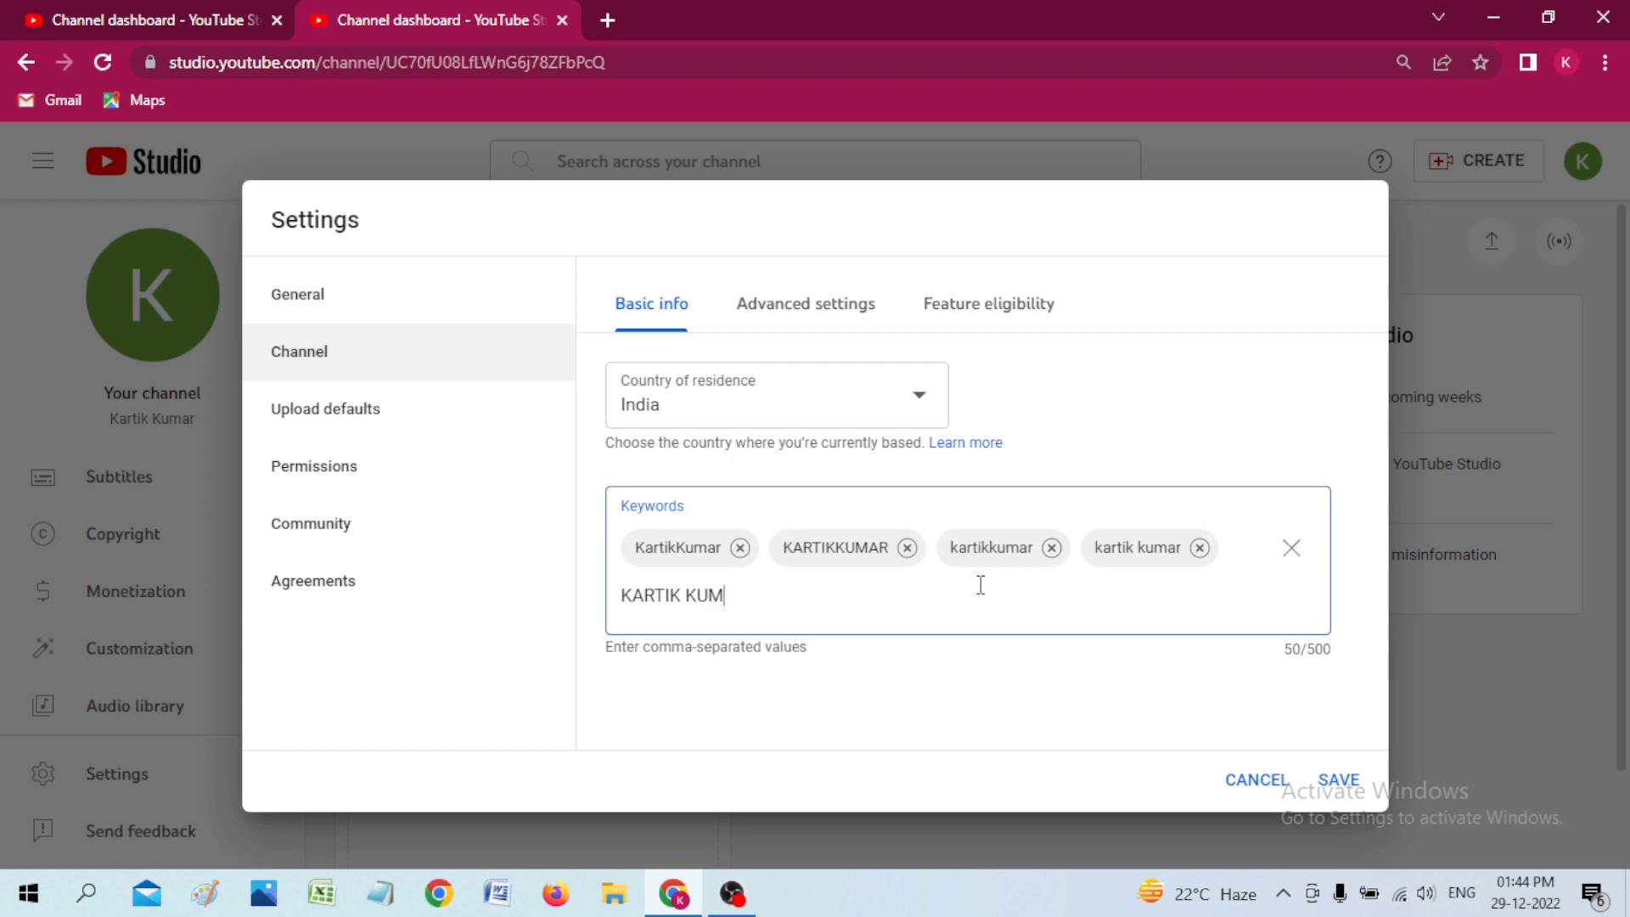
{"action": "key", "text": "Return"}
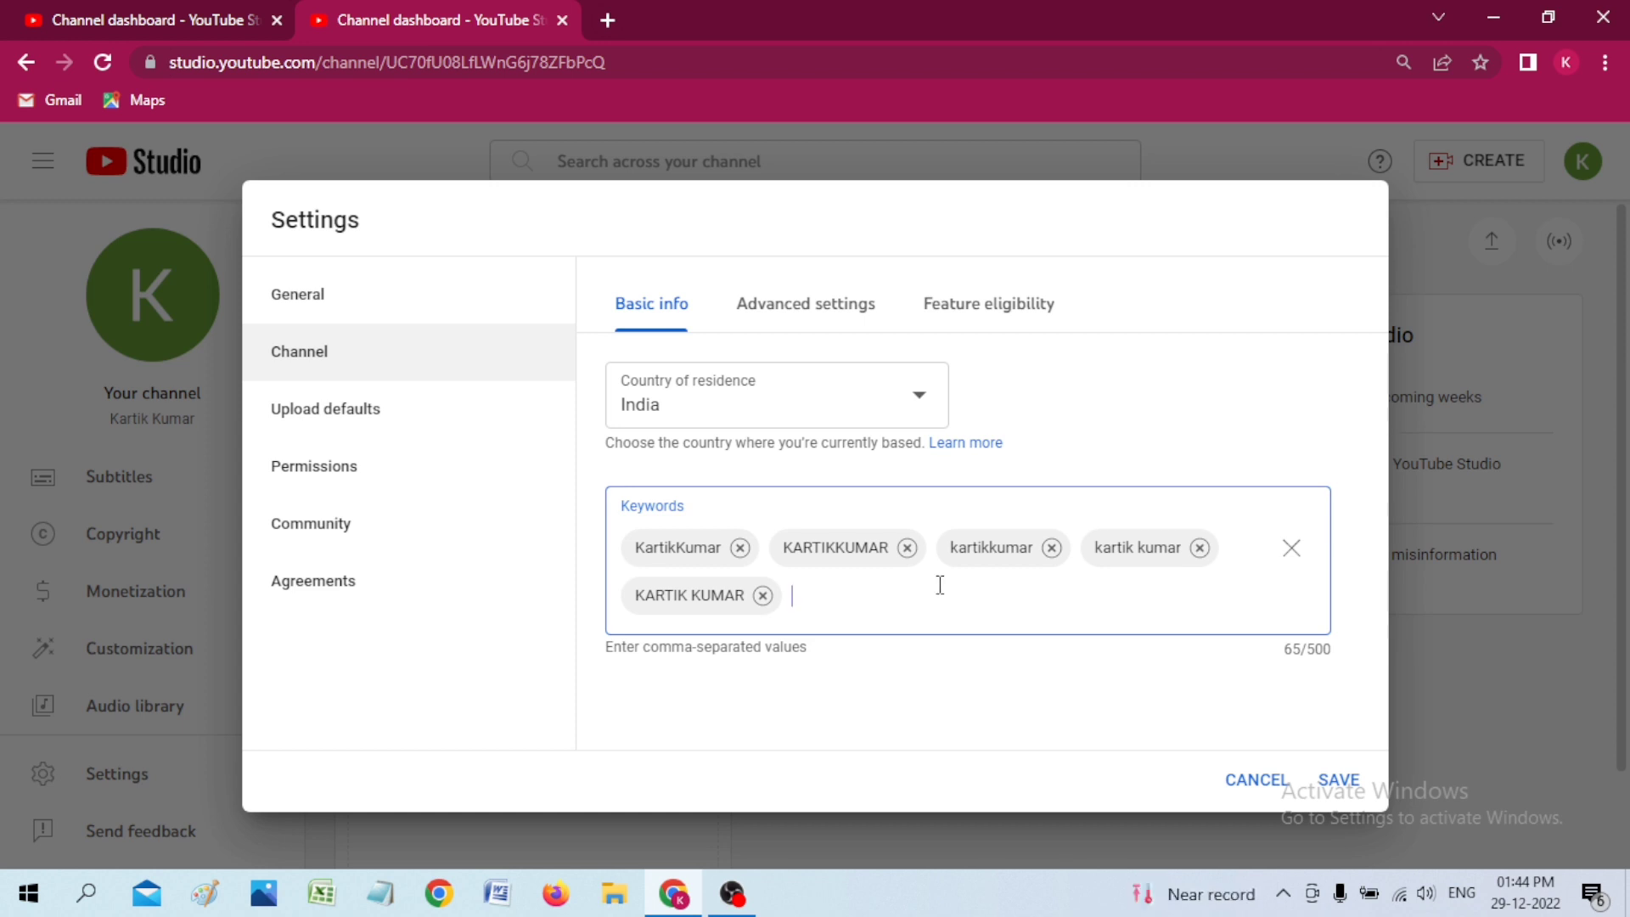
Step: Review the channel's advanced settings, from the made-for-kids audience choice to captions, advertisements, clips and other settings
{"action": "left_click", "coordinate": [798, 313]}
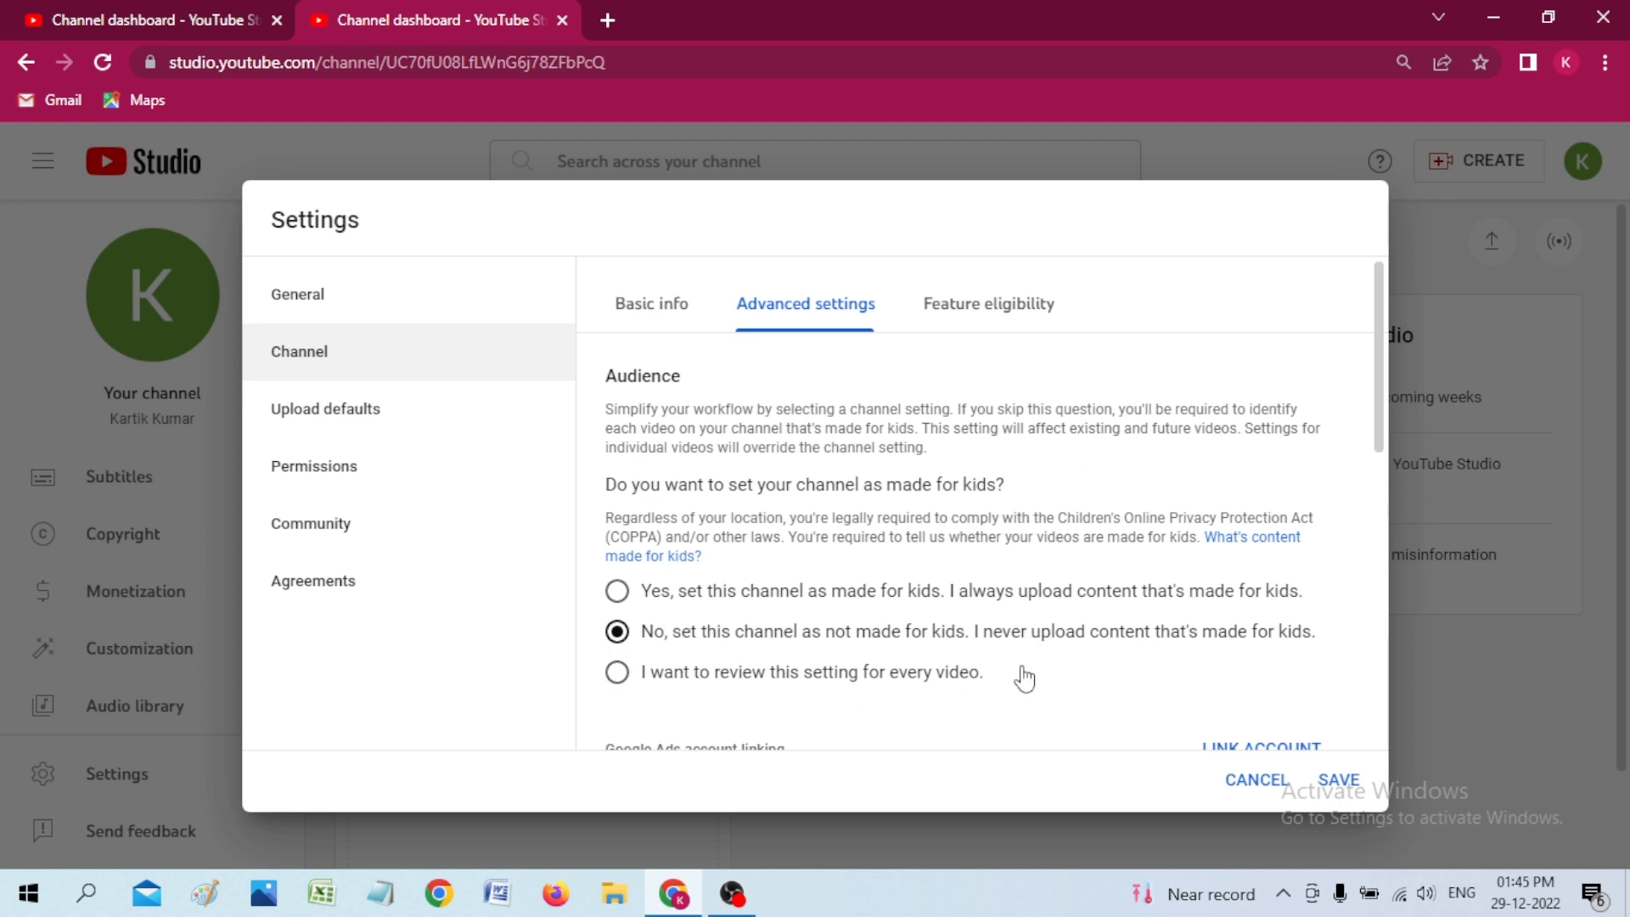
{"action": "scroll", "coordinate": [1027, 649], "scroll_direction": "down", "scroll_amount": 1}
{"action": "scroll", "coordinate": [1027, 649], "scroll_direction": "down", "scroll_amount": 2}
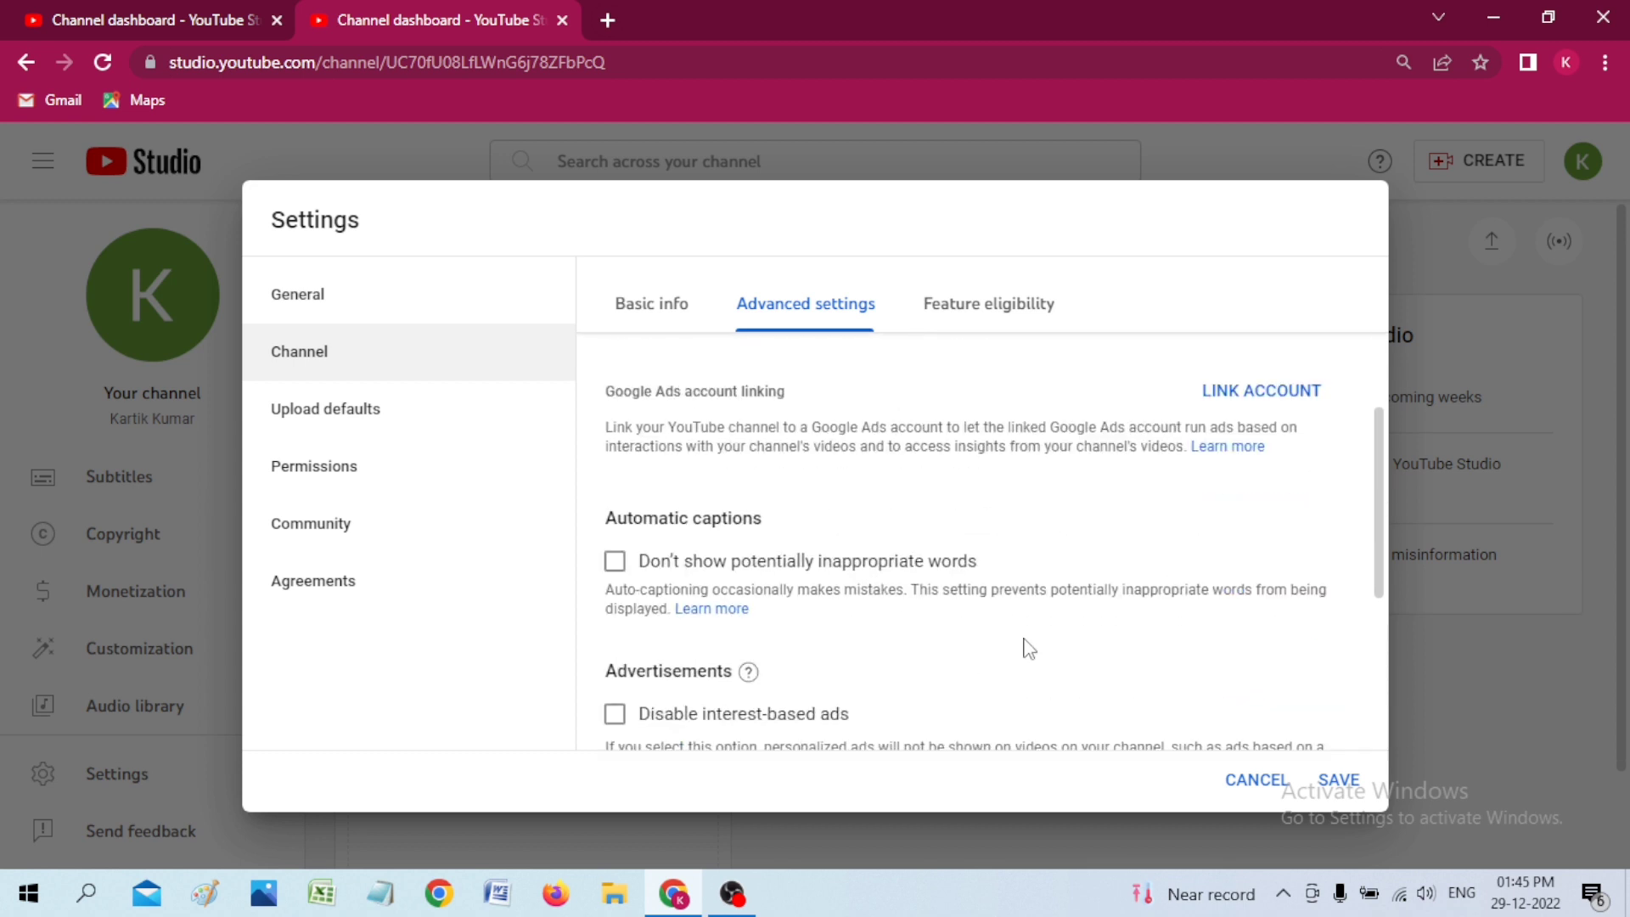
{"action": "scroll", "coordinate": [787, 594], "scroll_direction": "down", "scroll_amount": 2}
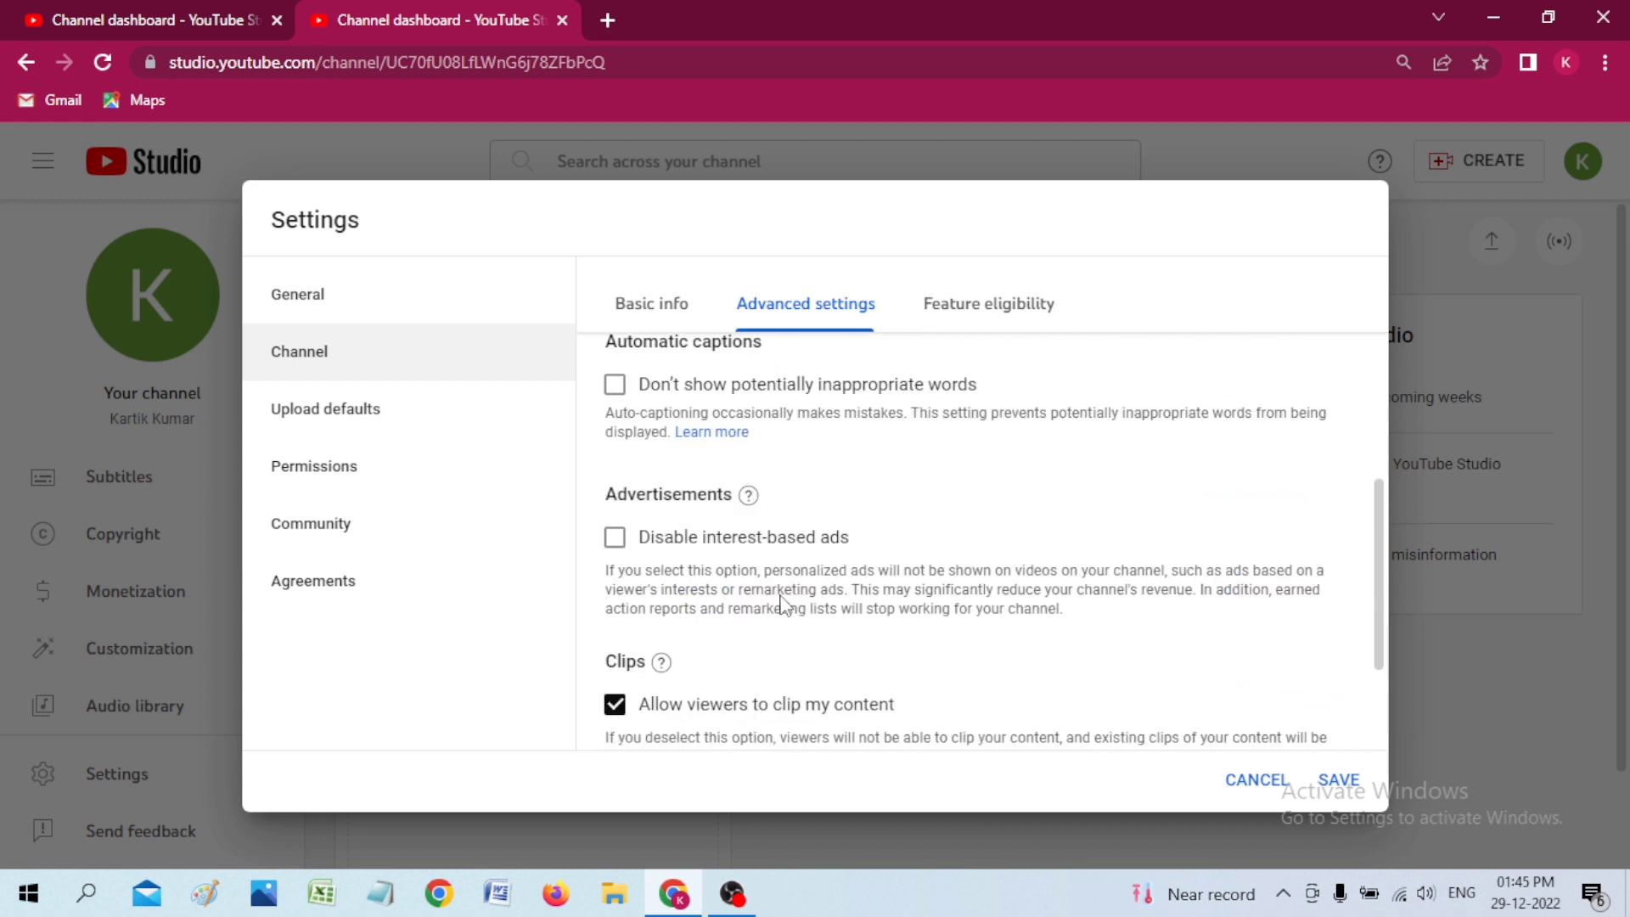
{"action": "scroll", "coordinate": [934, 641], "scroll_direction": "down", "scroll_amount": 1}
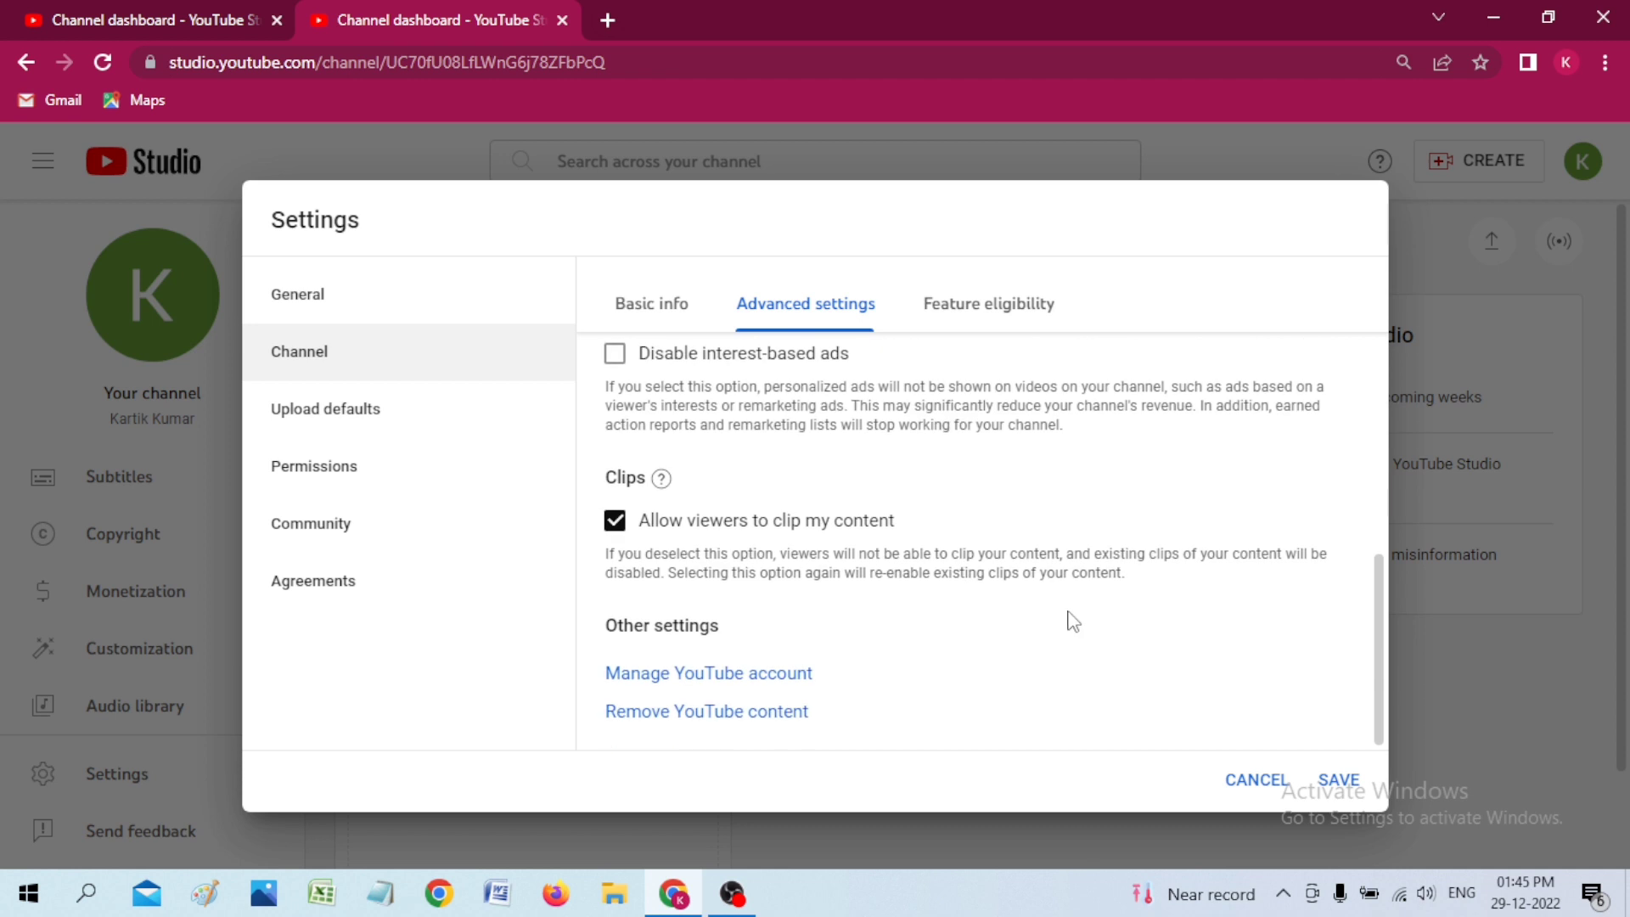
{"action": "scroll", "coordinate": [1019, 636], "scroll_direction": "up", "scroll_amount": 6}
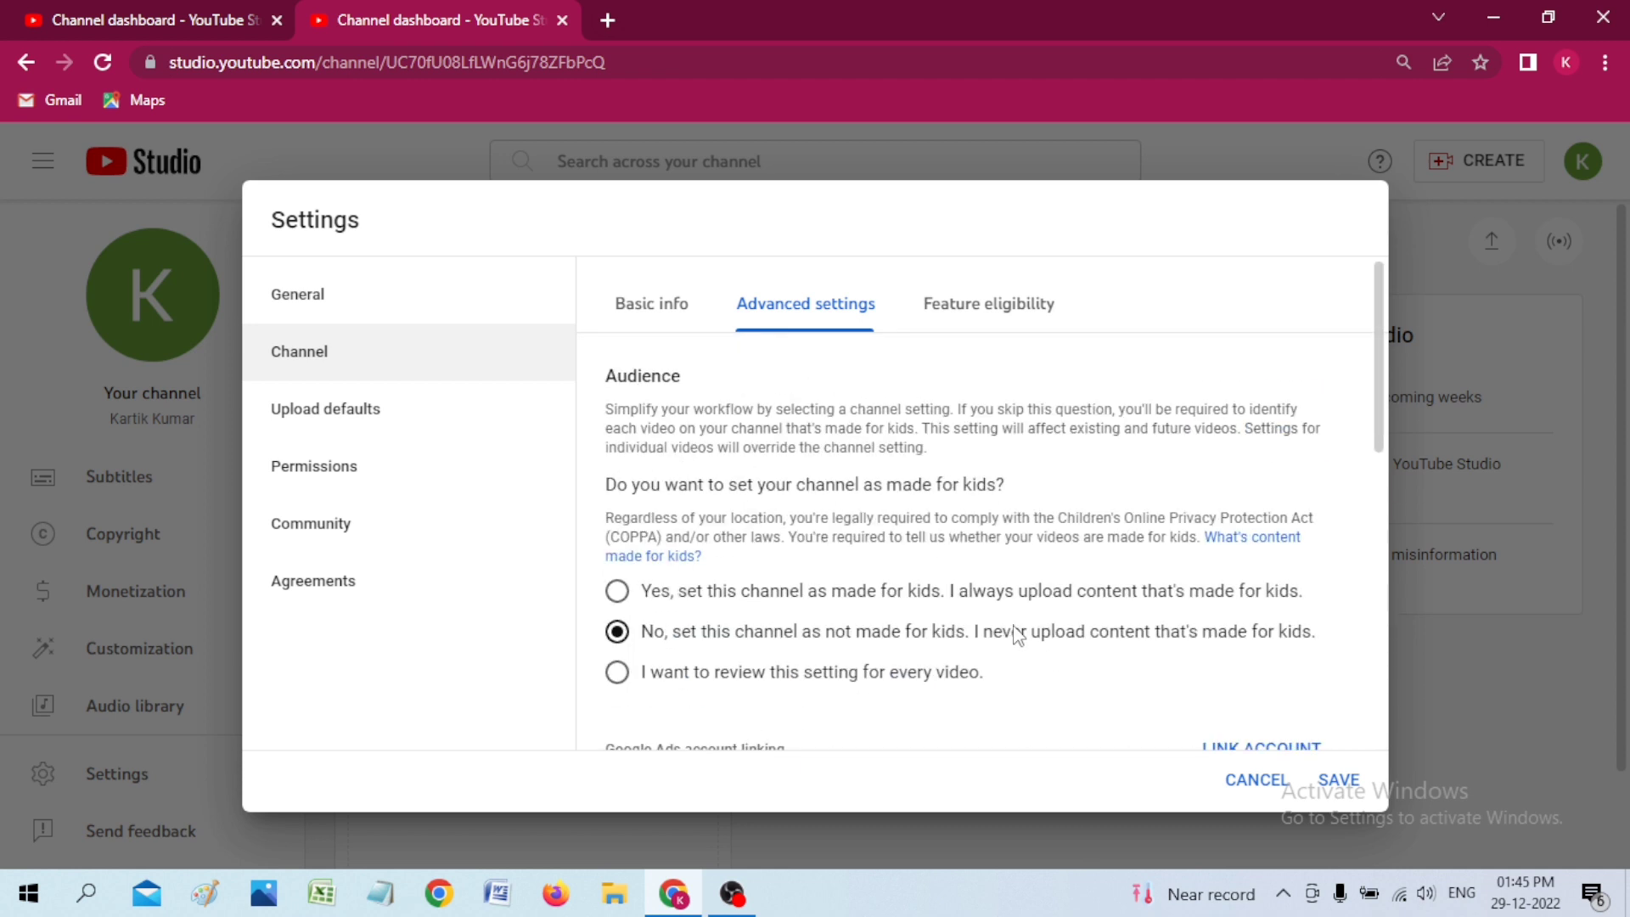
Step: Examine the channel's feature eligibility, expanding the standard and intermediate features to read their contents and requirements
{"action": "left_click", "coordinate": [1025, 322]}
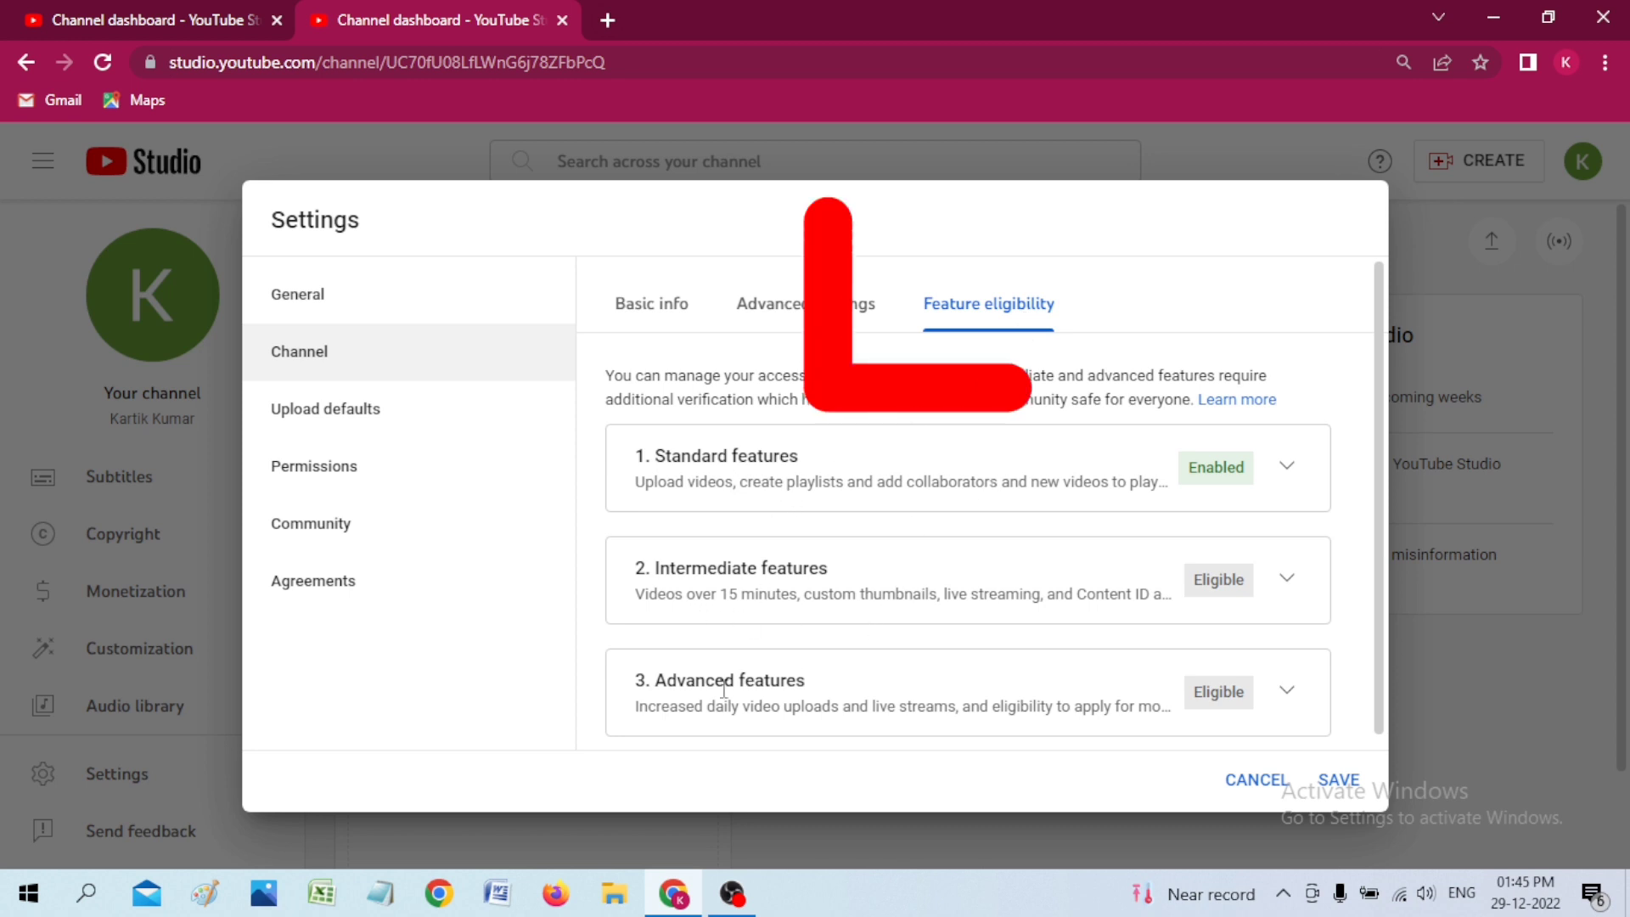
{"action": "left_click", "coordinate": [1288, 472]}
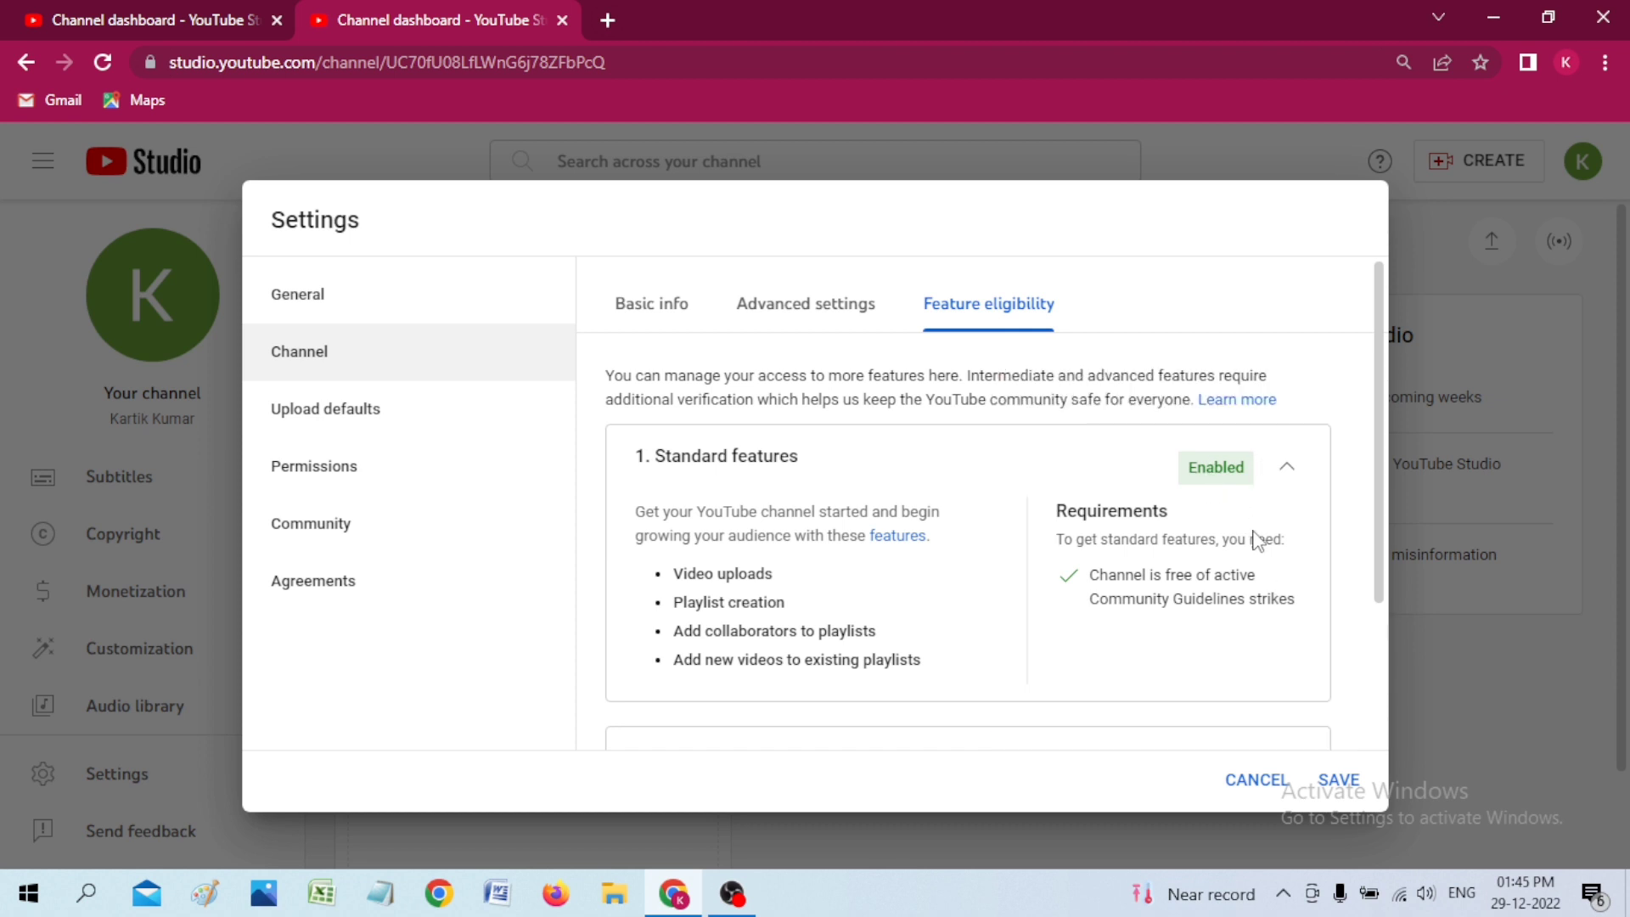
{"action": "scroll", "coordinate": [1270, 640], "scroll_direction": "down", "scroll_amount": 3}
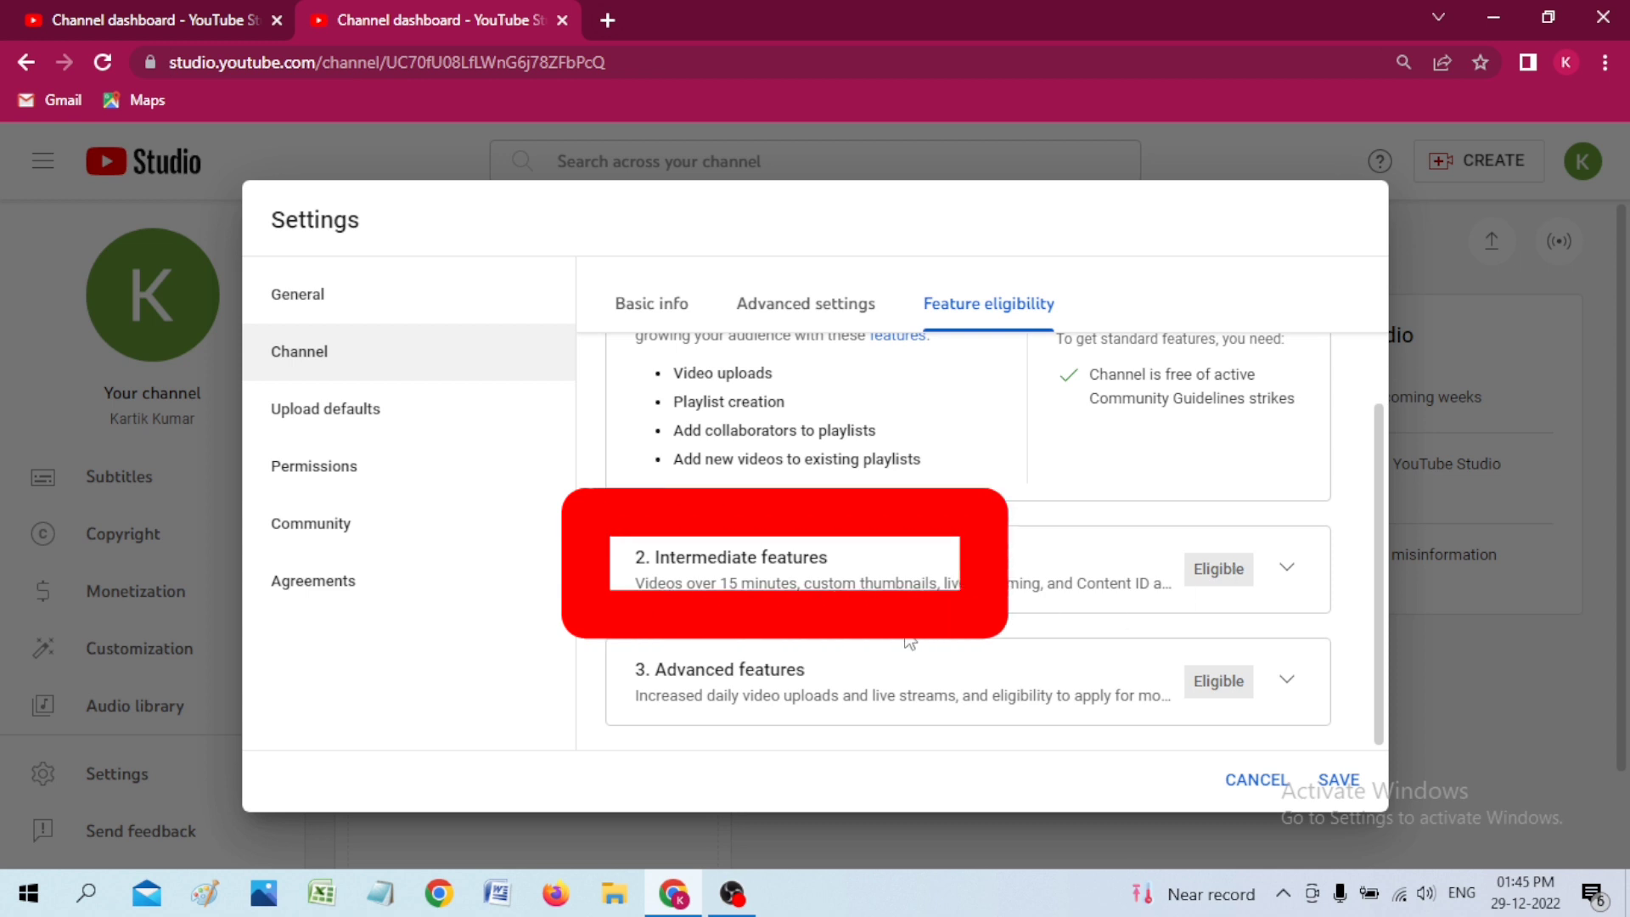
{"action": "left_click", "coordinate": [1285, 569]}
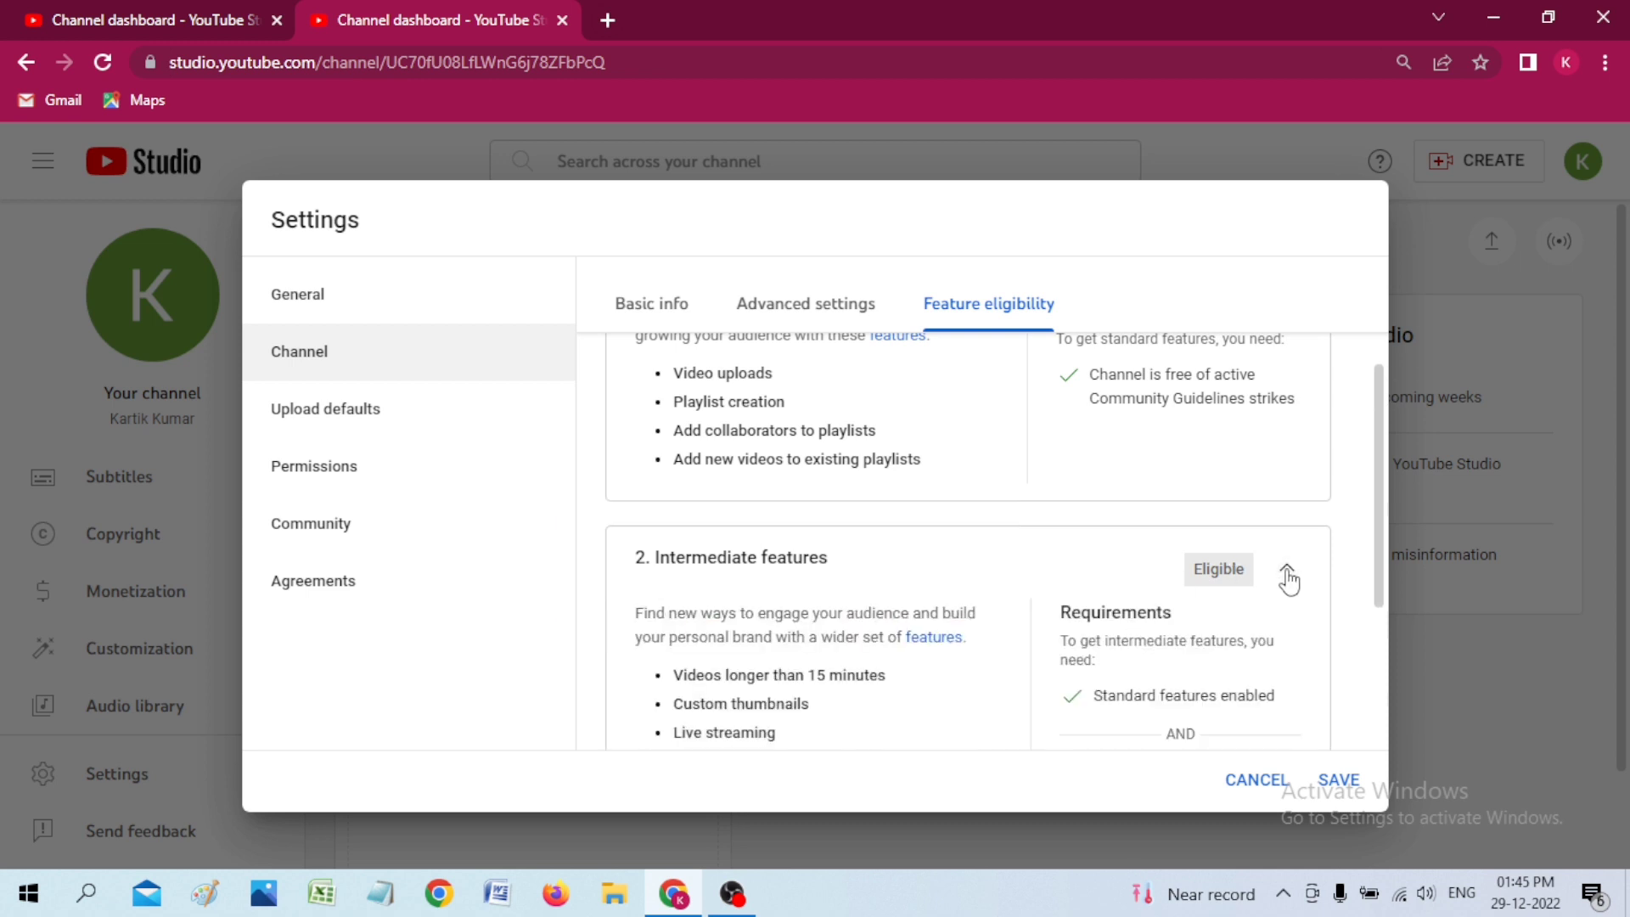
{"action": "scroll", "coordinate": [1265, 577], "scroll_direction": "down", "scroll_amount": 2}
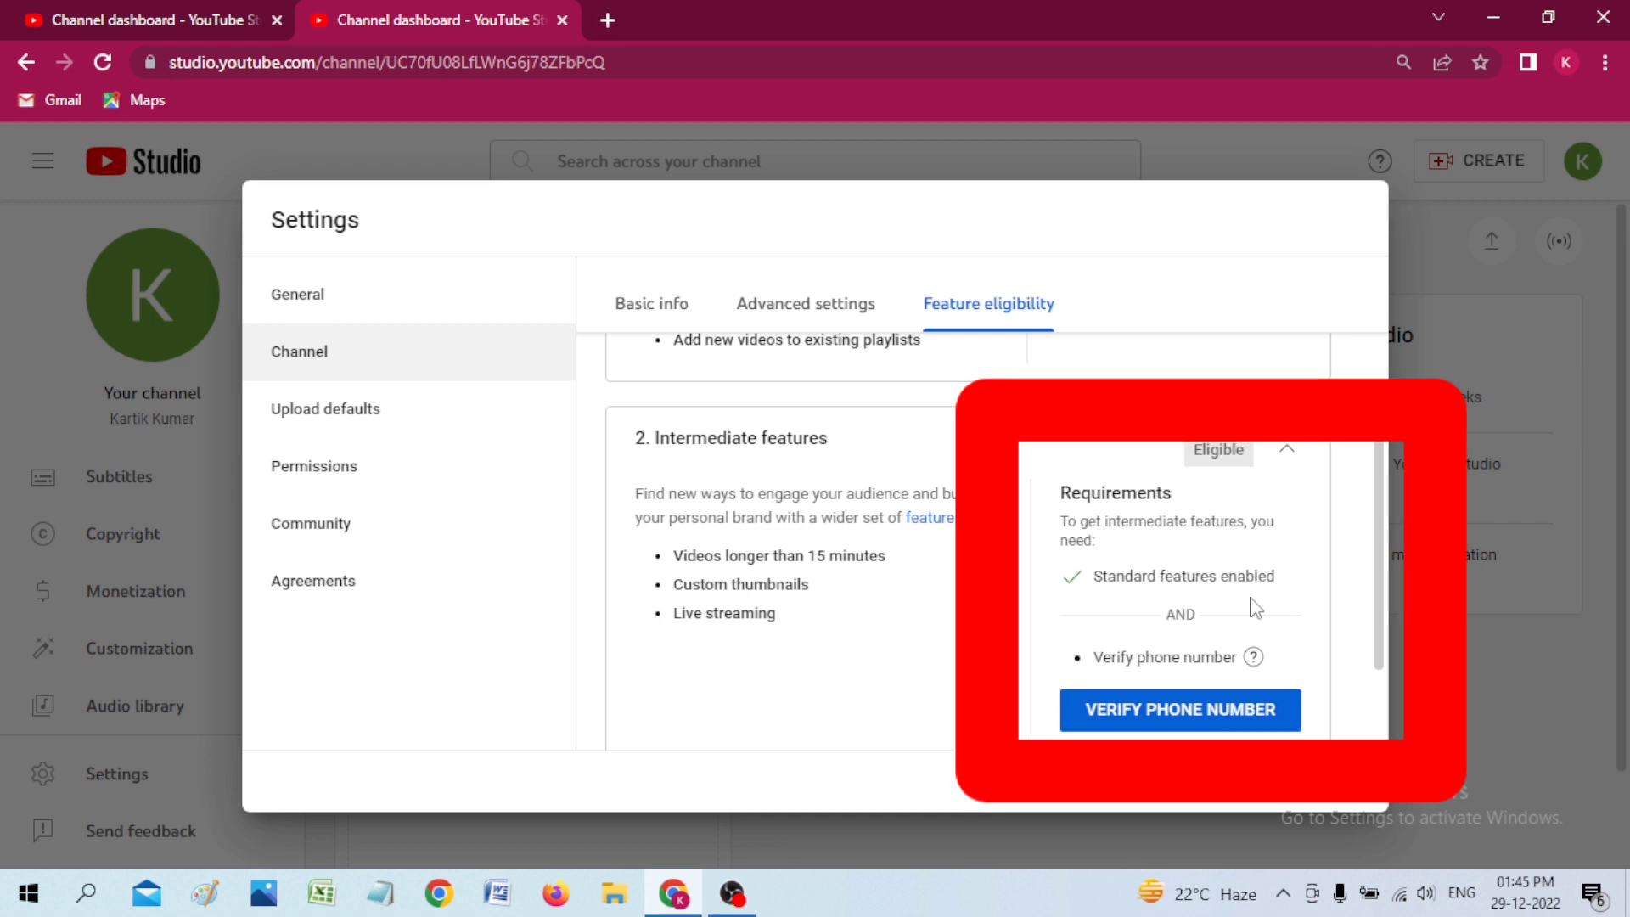
{"action": "scroll", "coordinate": [1264, 618], "scroll_direction": "down", "scroll_amount": 1}
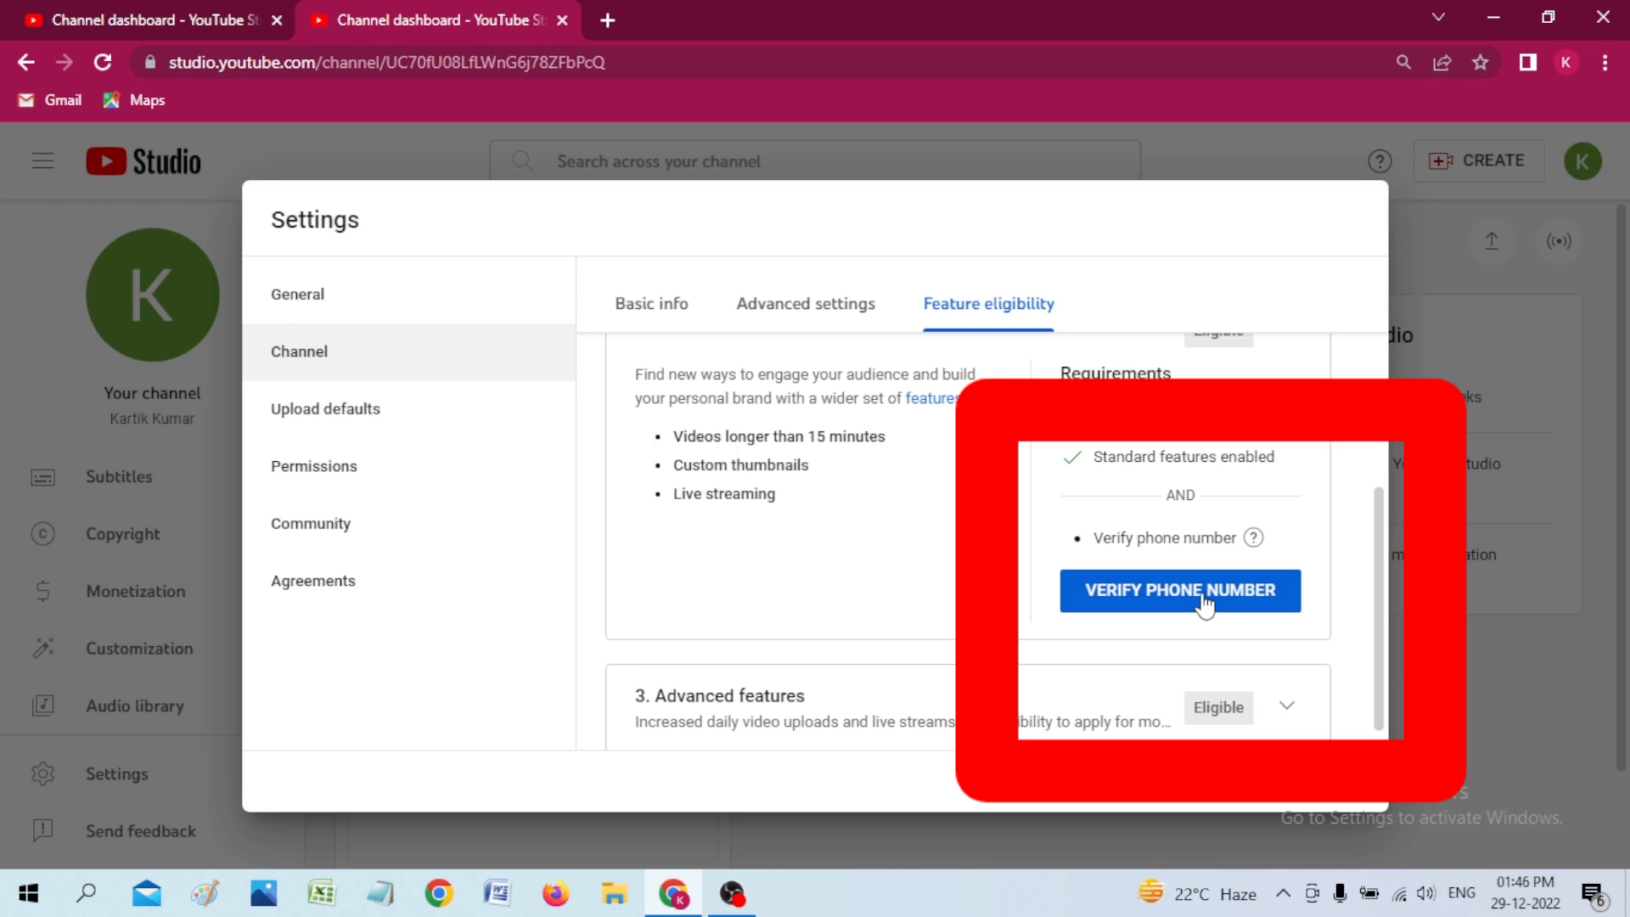
{"action": "scroll", "coordinate": [1202, 604], "scroll_direction": "down", "scroll_amount": 1}
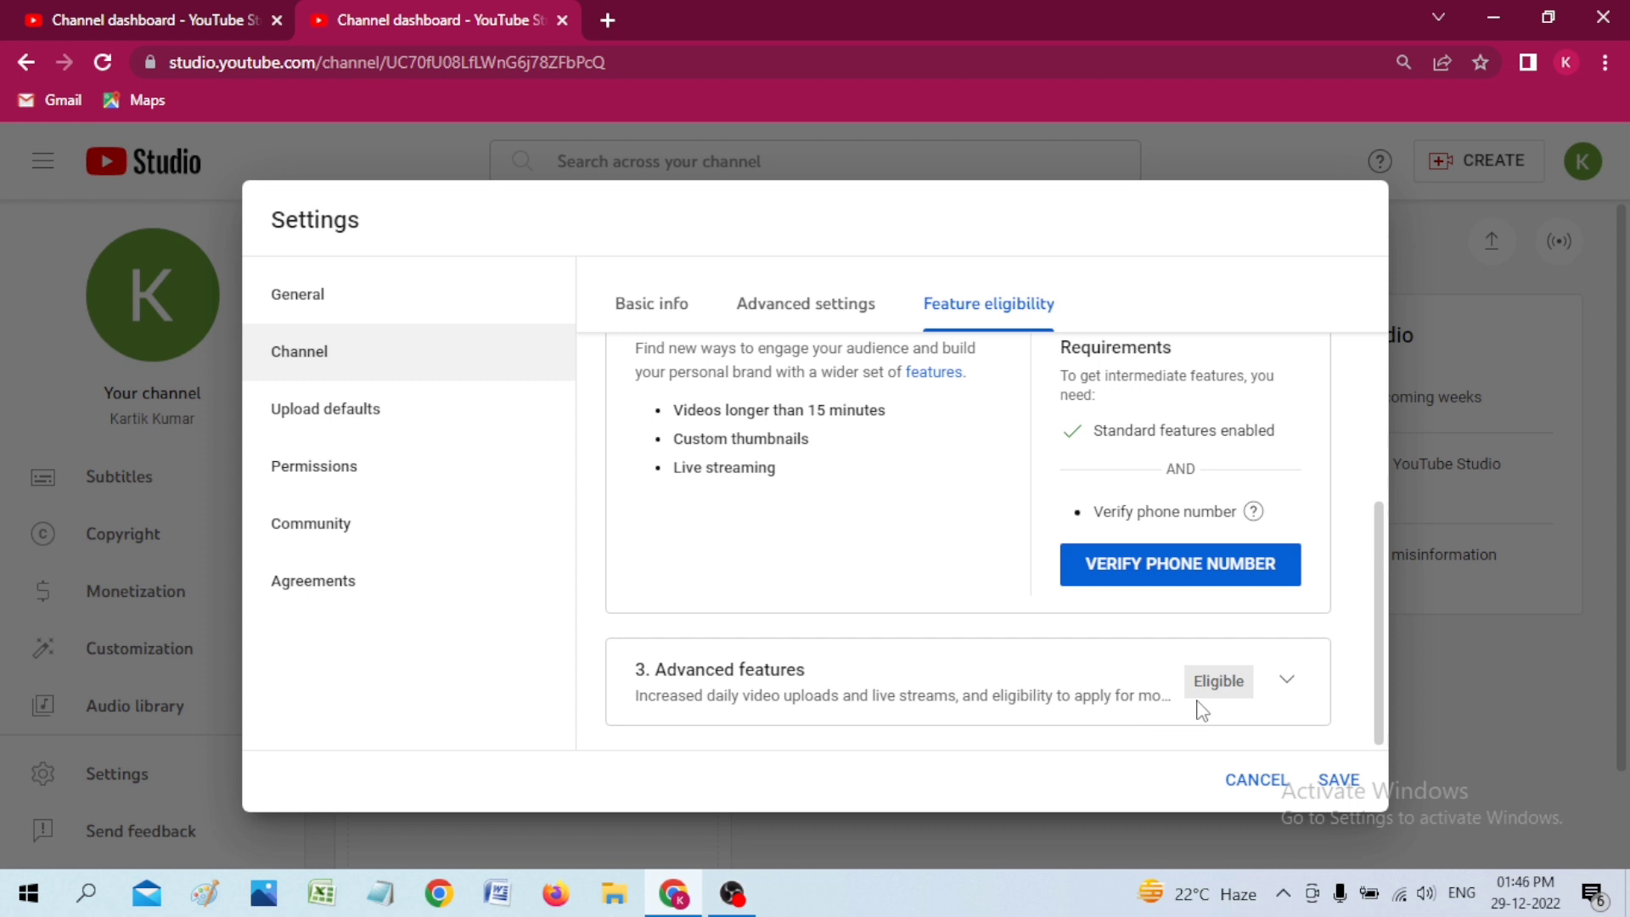
Step: Expand the advanced features in the feature eligibility list and examine their benefits and access requirements
{"action": "left_click", "coordinate": [1287, 689]}
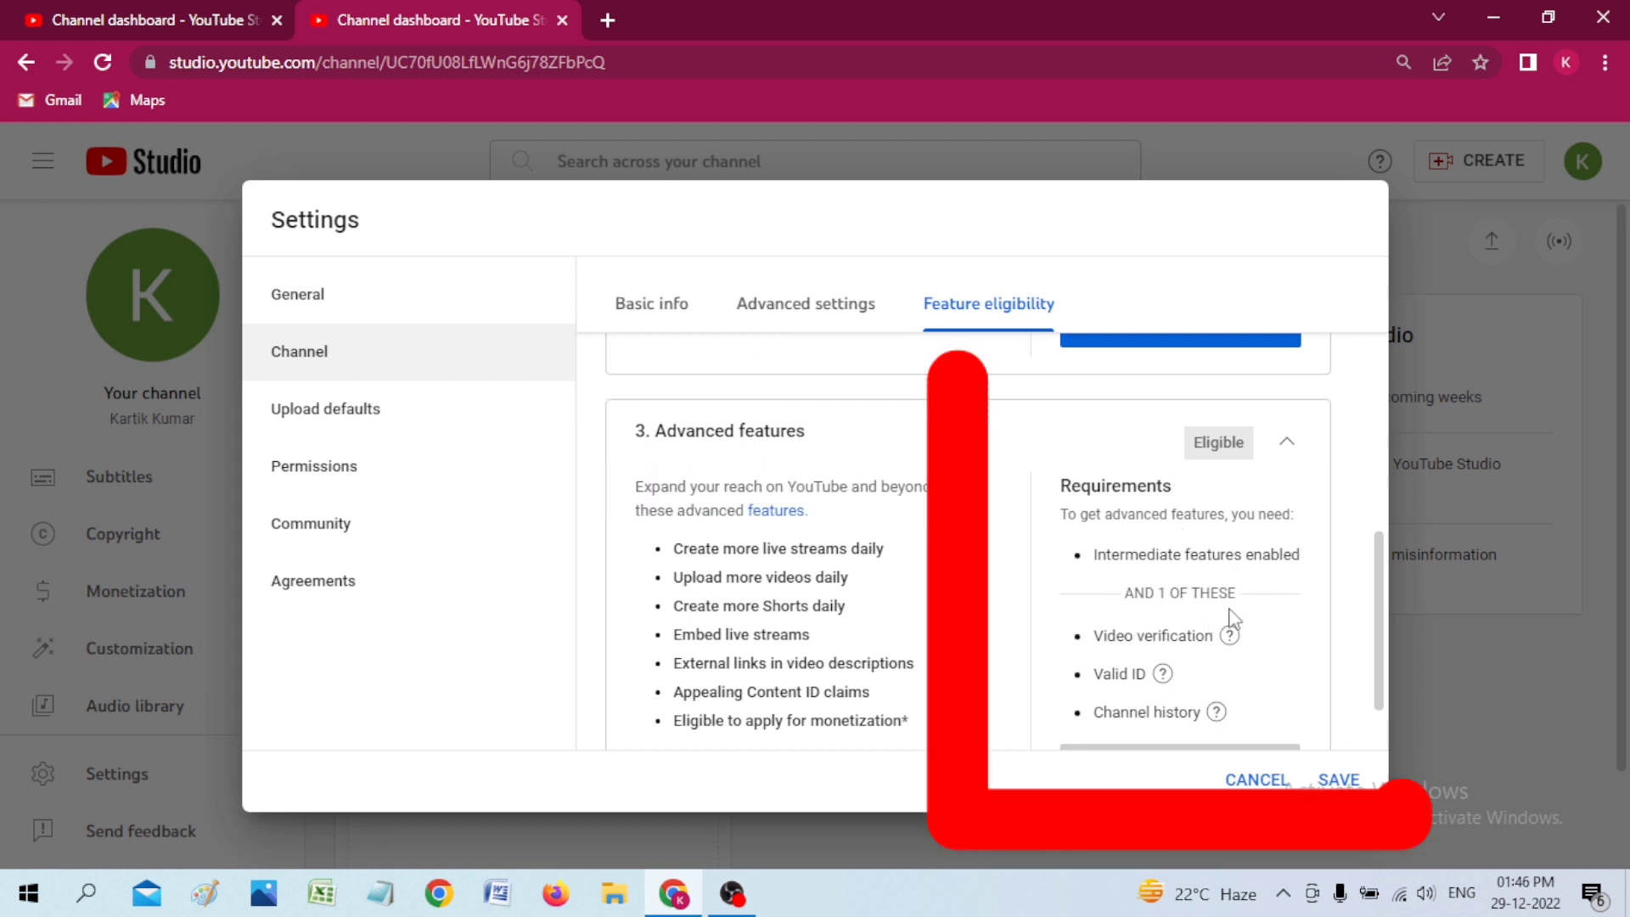
{"action": "scroll", "coordinate": [1244, 673], "scroll_direction": "down", "scroll_amount": 1}
{"action": "mouse_move", "coordinate": [1217, 628]}
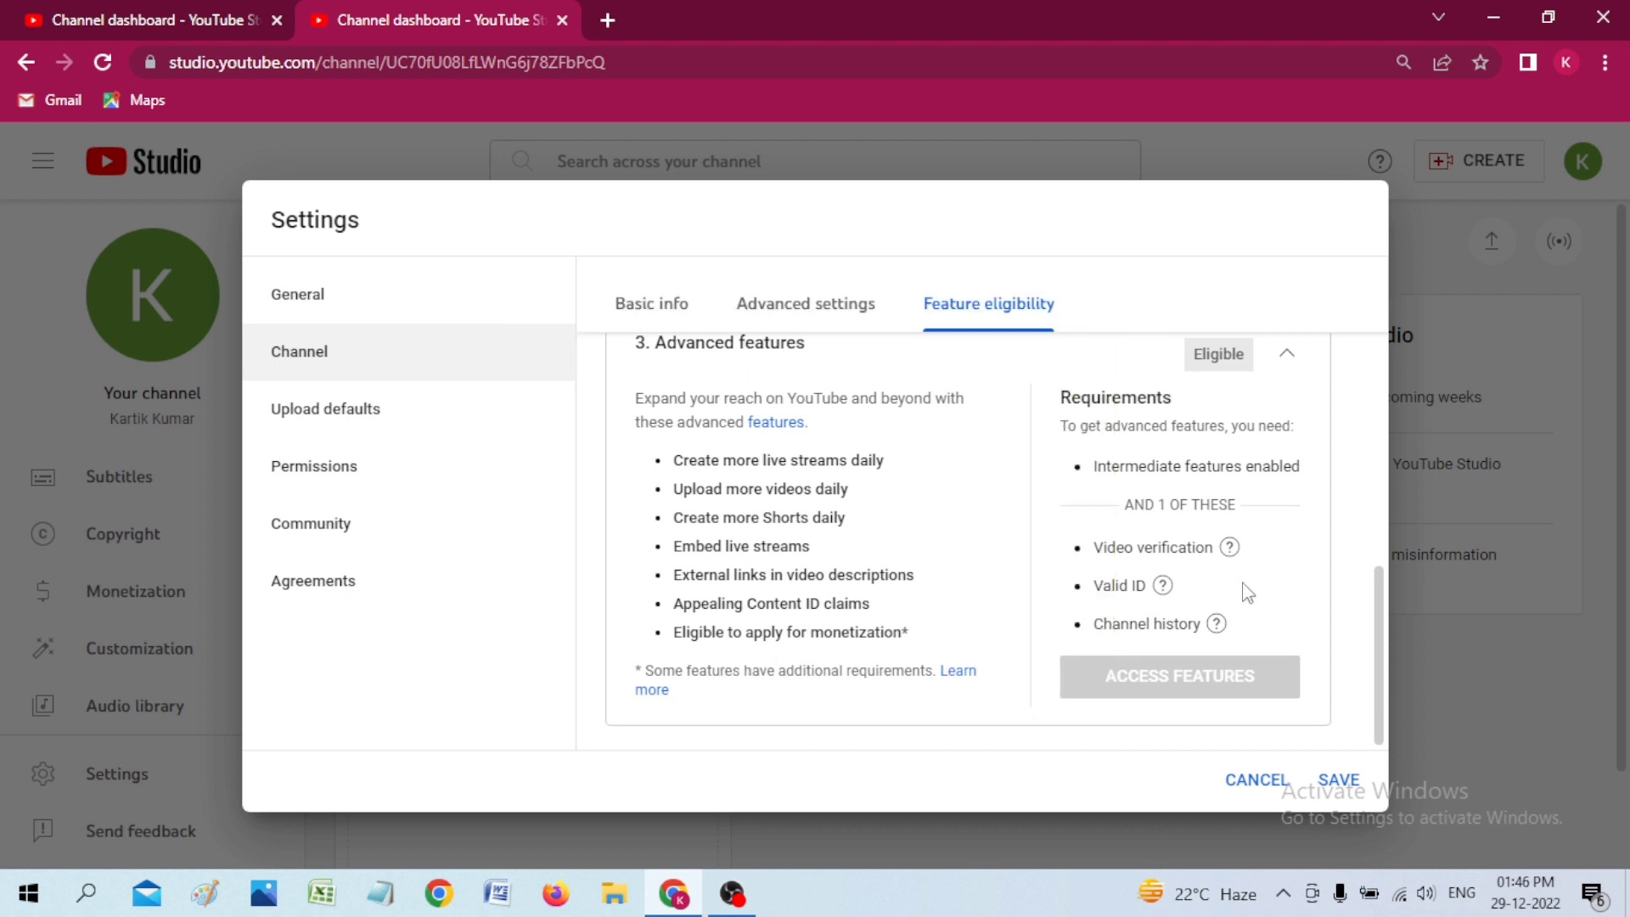
{"action": "scroll", "coordinate": [1248, 593], "scroll_direction": "up", "scroll_amount": 10}
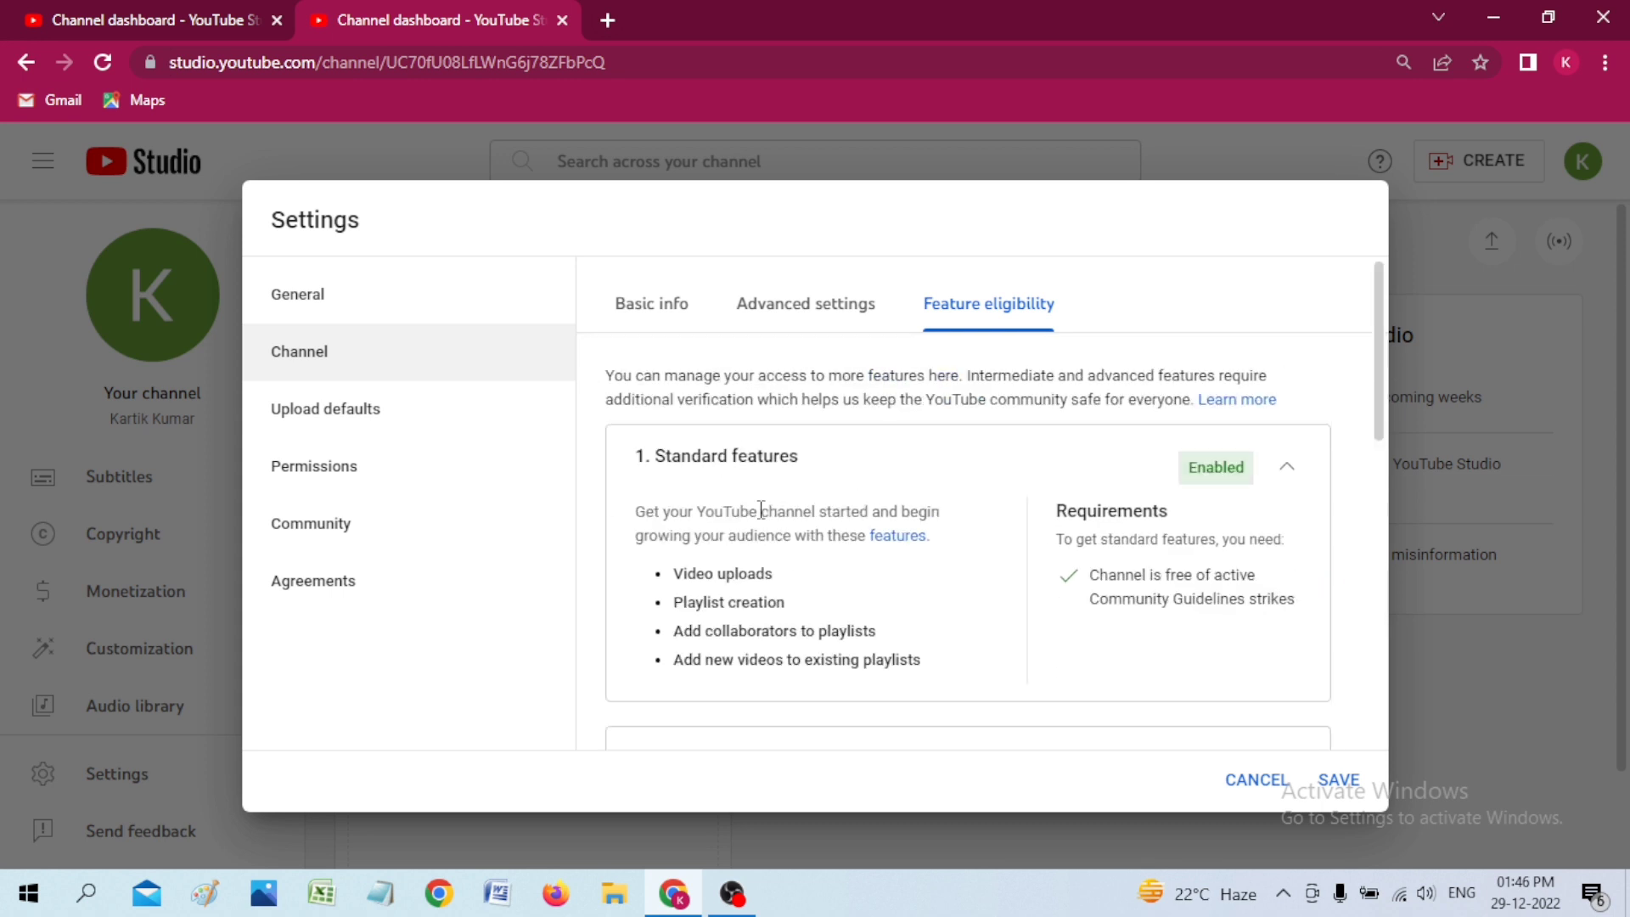
Step: Set the default upload description to "you tube channel here to go welcome" and save the settings
{"action": "left_click", "coordinate": [335, 412]}
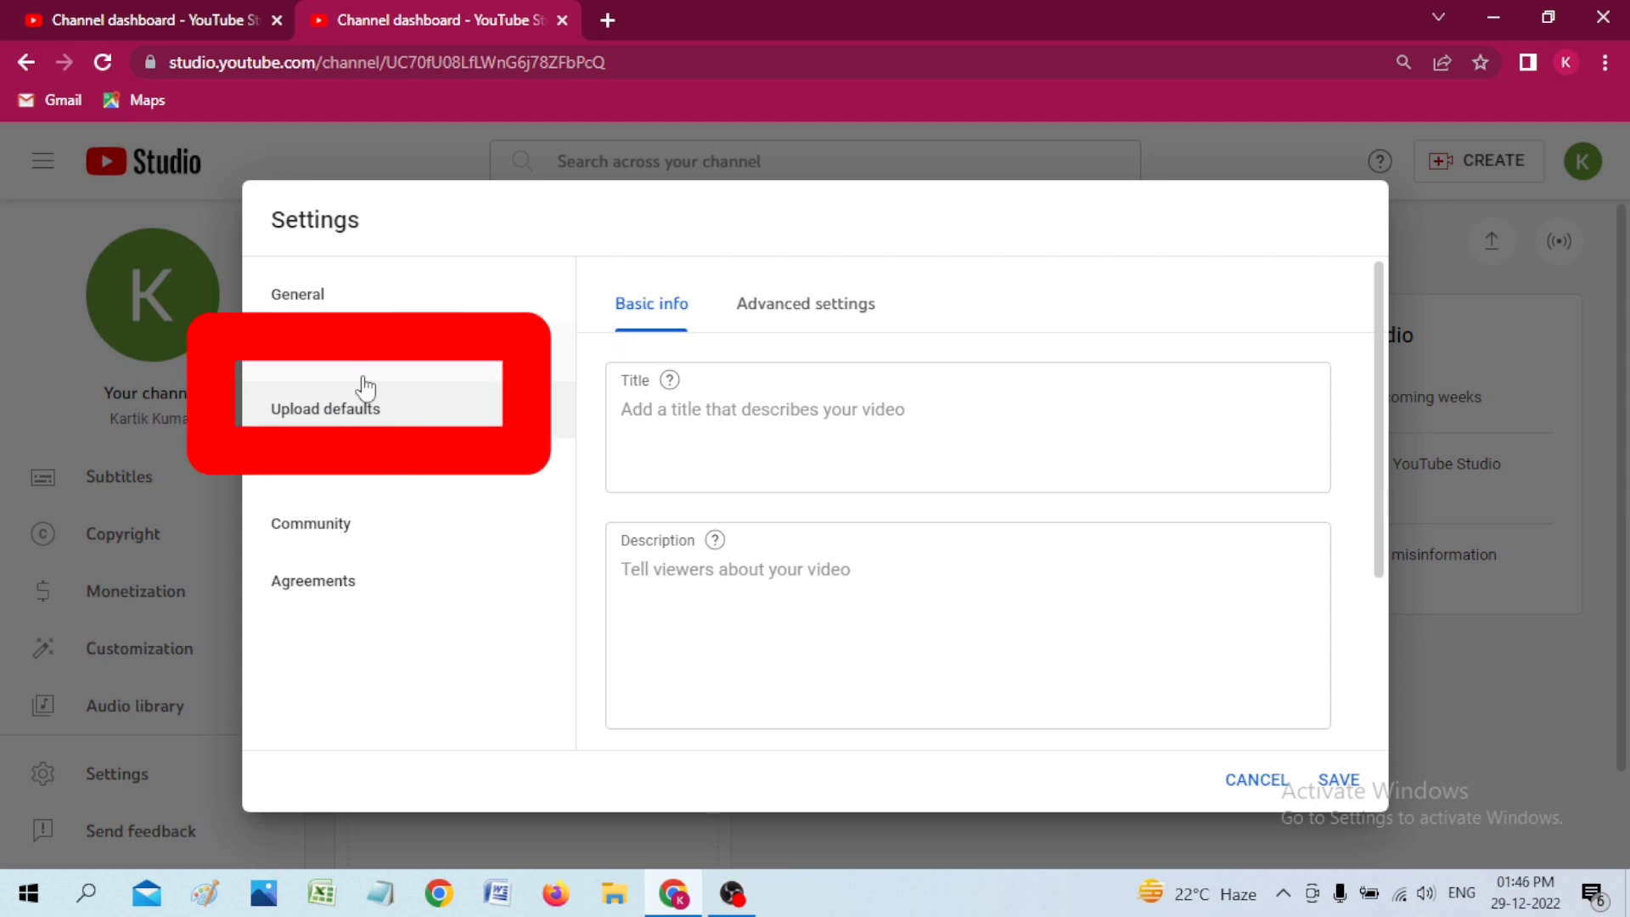
{"action": "left_click", "coordinate": [328, 366]}
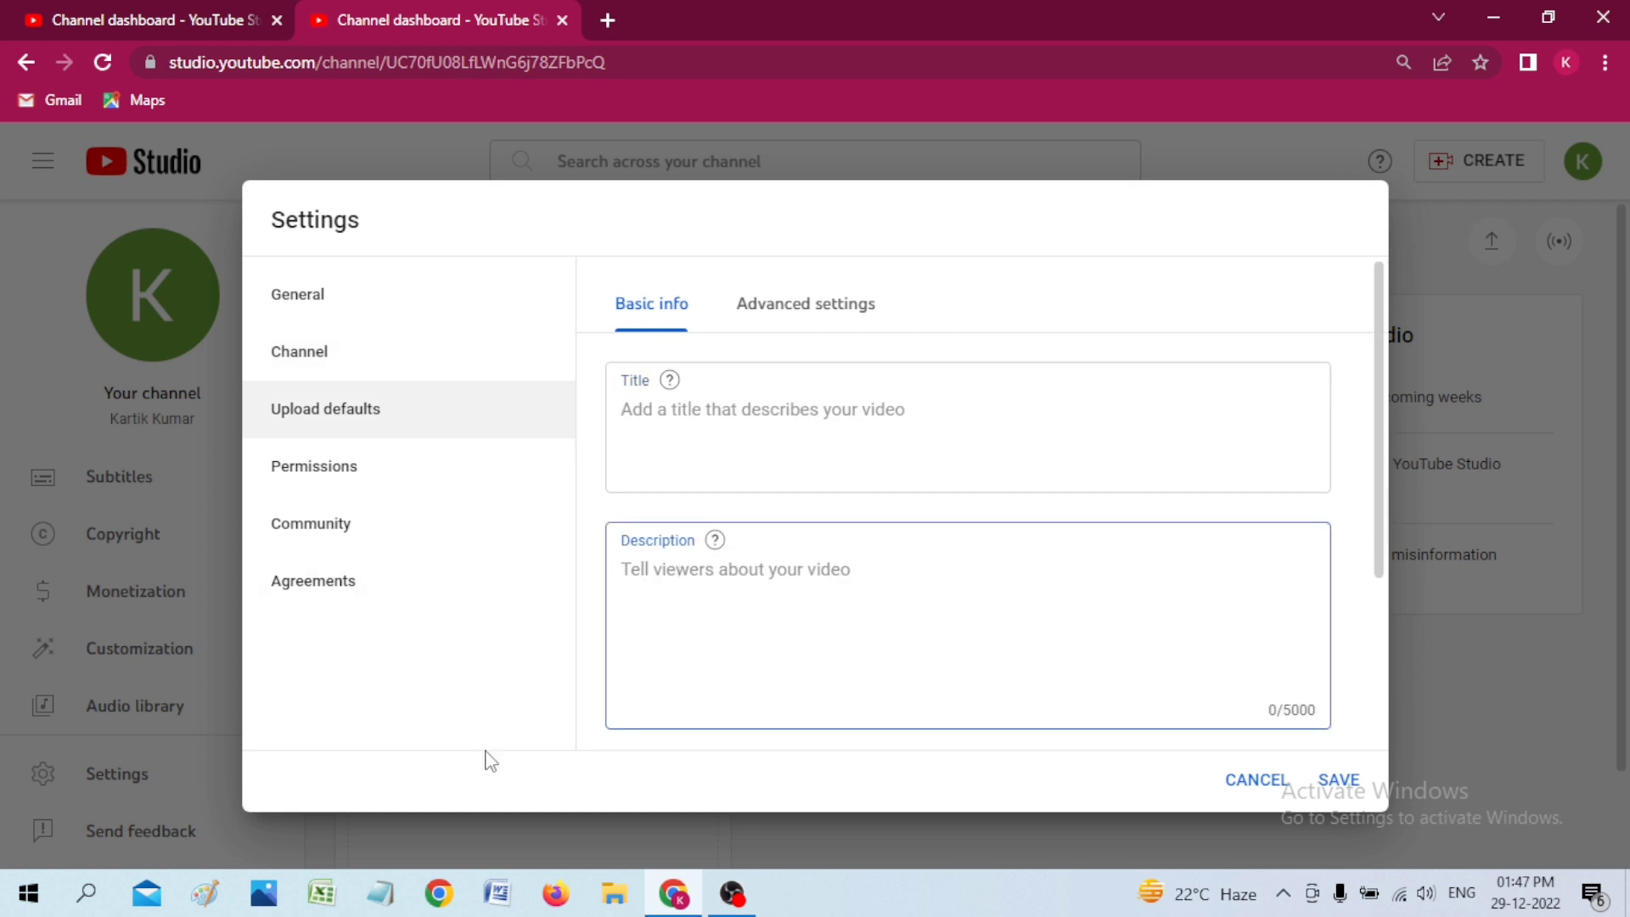
{"action": "left_click", "coordinate": [384, 894]}
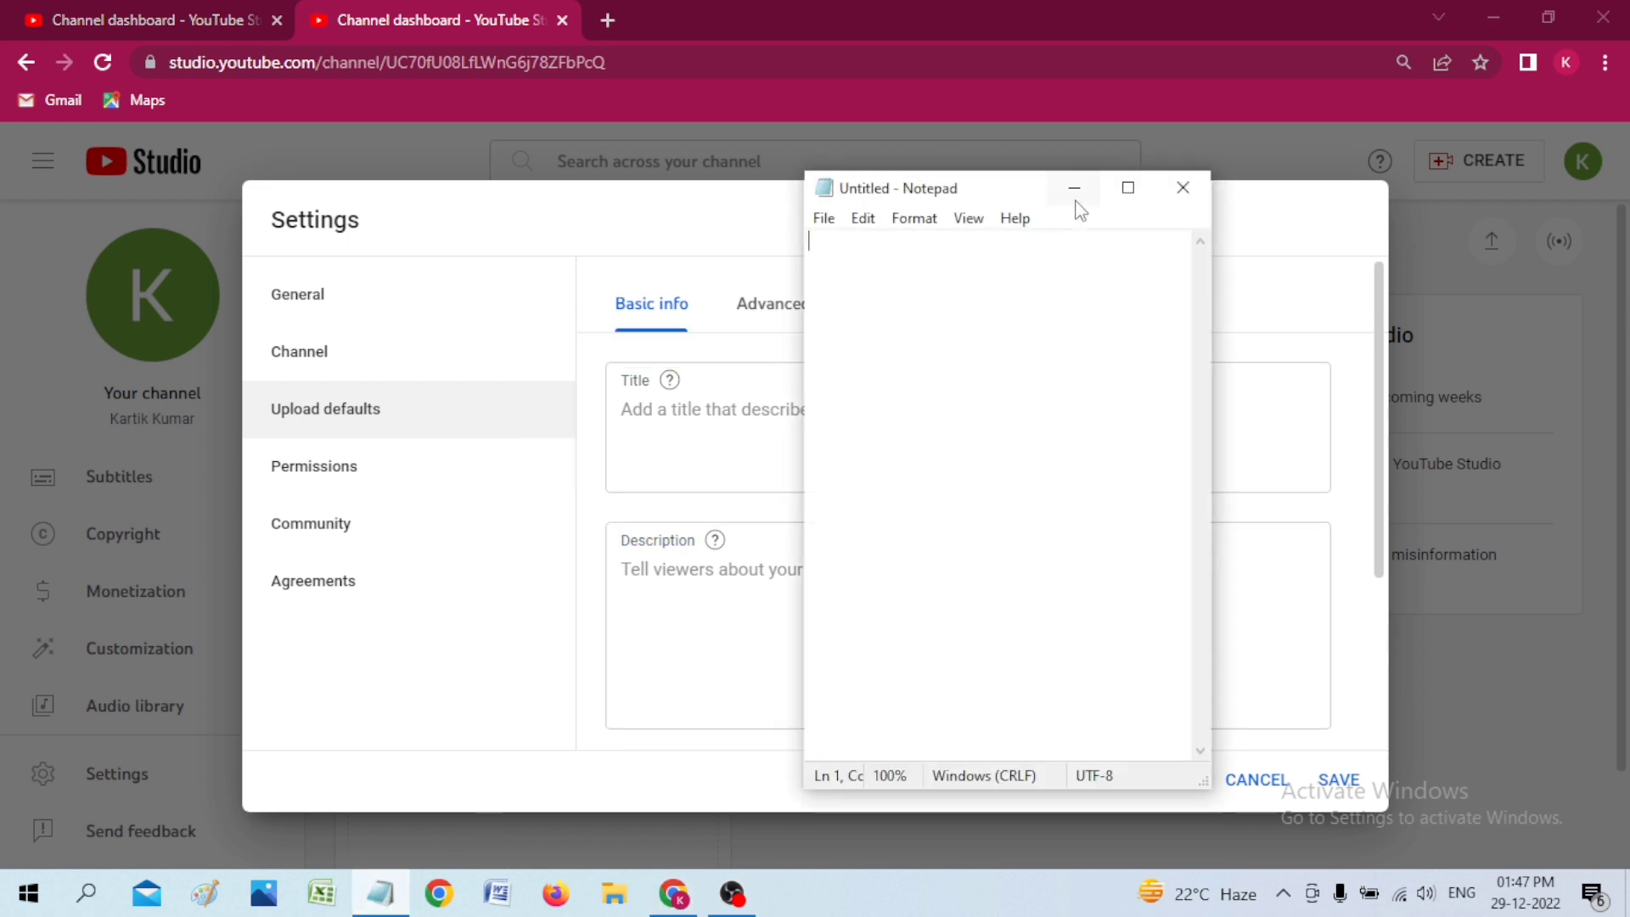
{"action": "left_click", "coordinate": [652, 569]}
{"action": "type", "text": "you tube channel here to go welcome"}
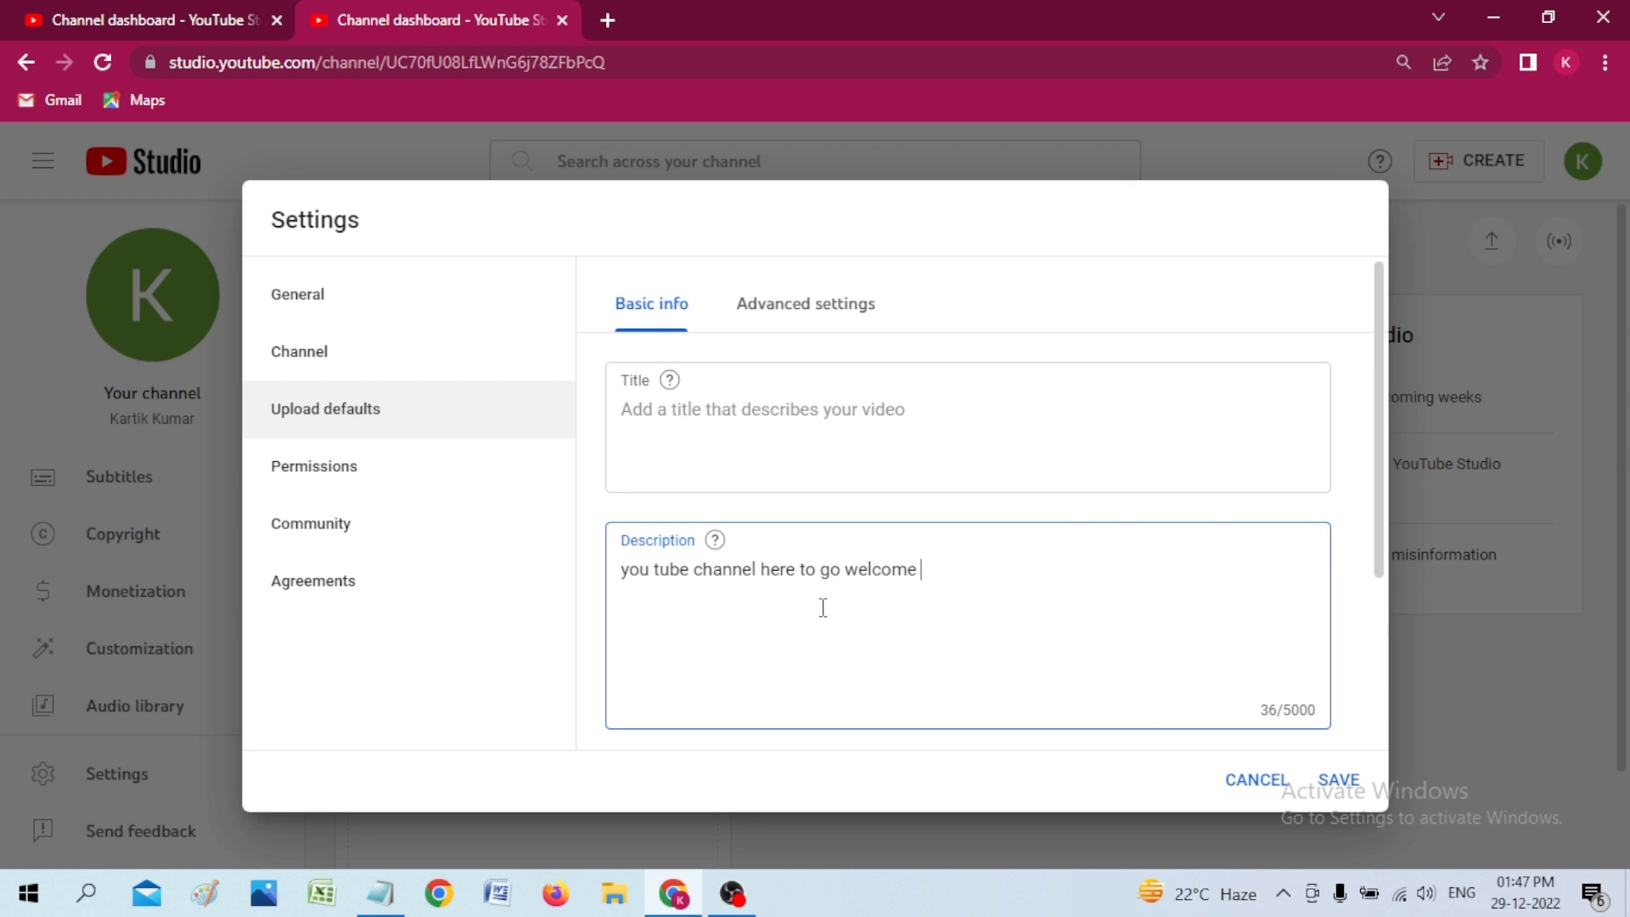
{"action": "left_click", "coordinate": [1340, 783]}
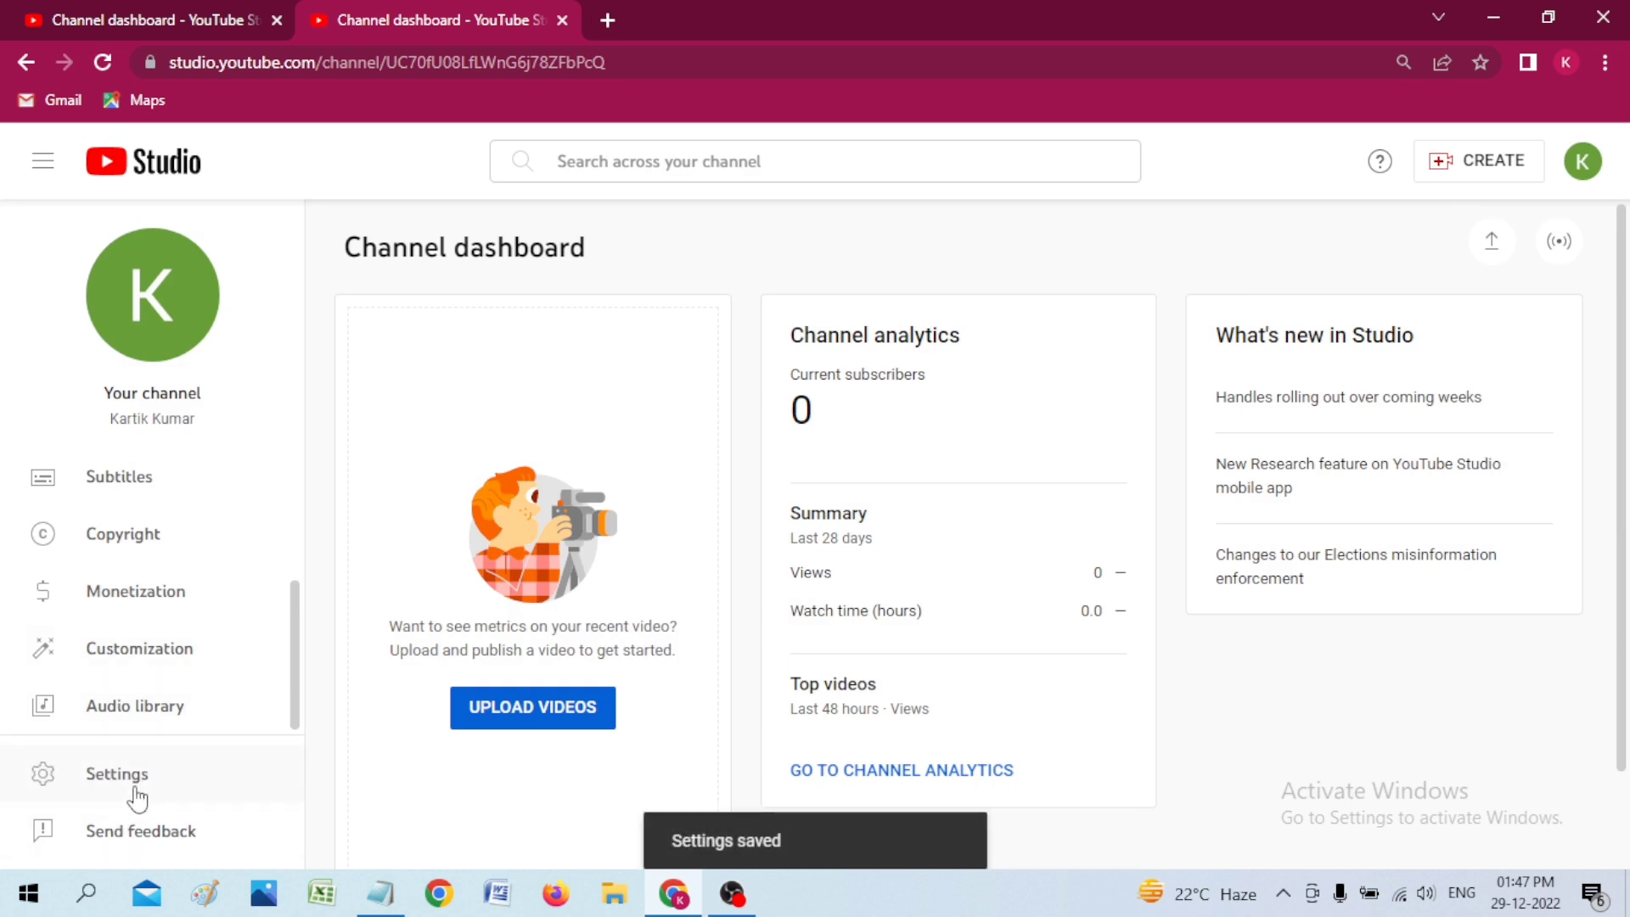
Step: Reopen Settings and review the upload defaults, permissions, community filters and comment defaults, and agreements
{"action": "left_click", "coordinate": [134, 785]}
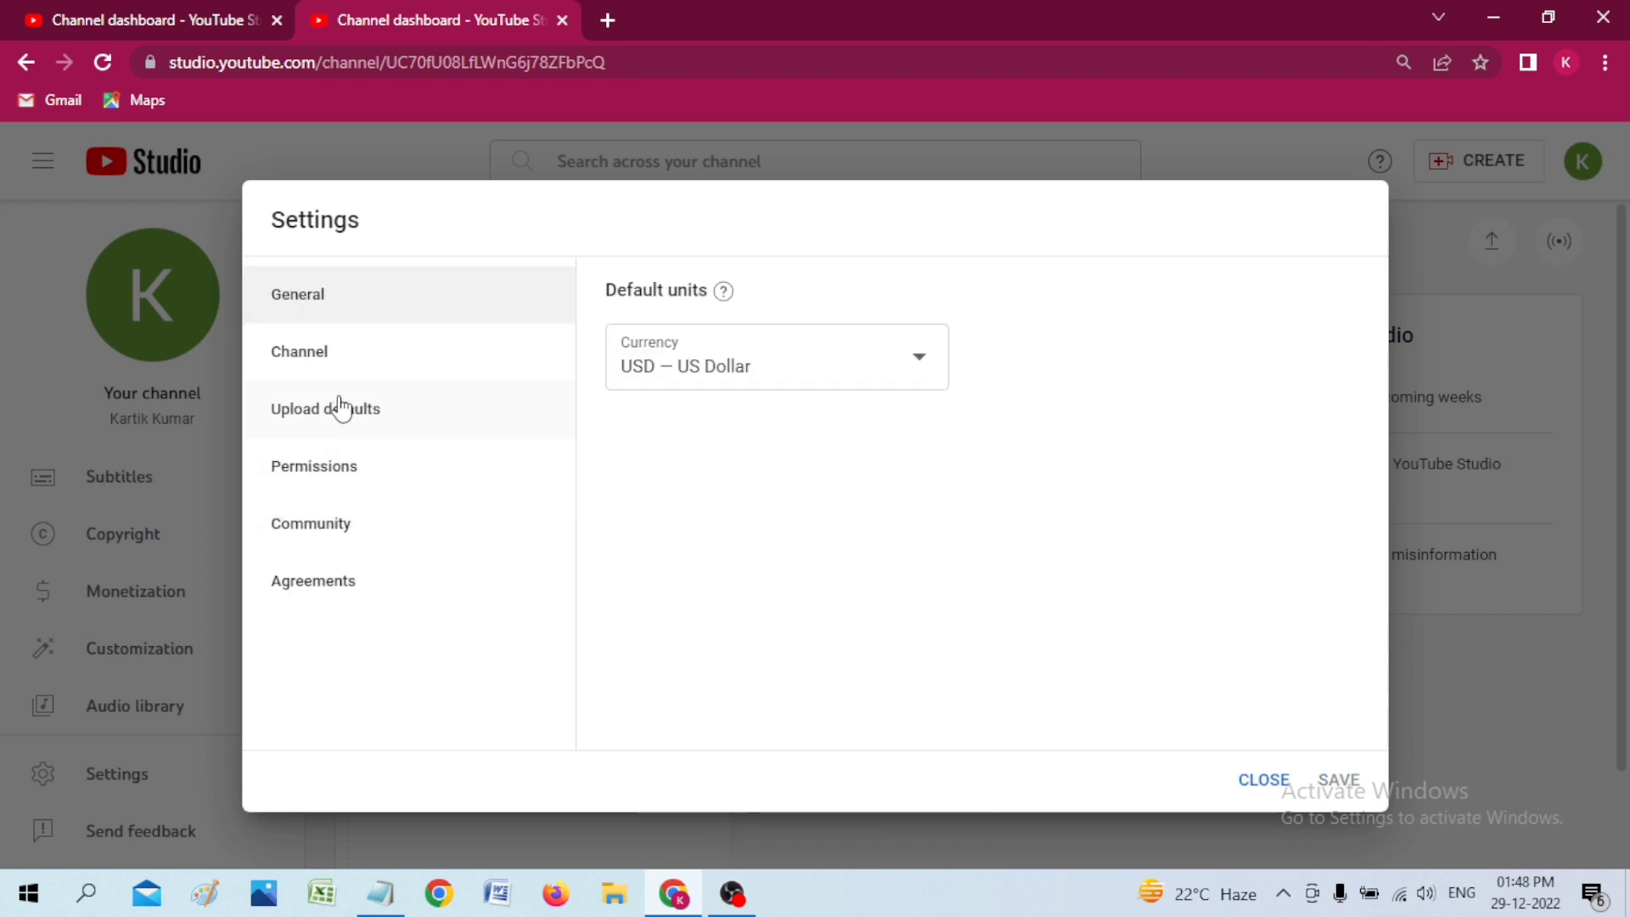
{"action": "left_click", "coordinate": [348, 429]}
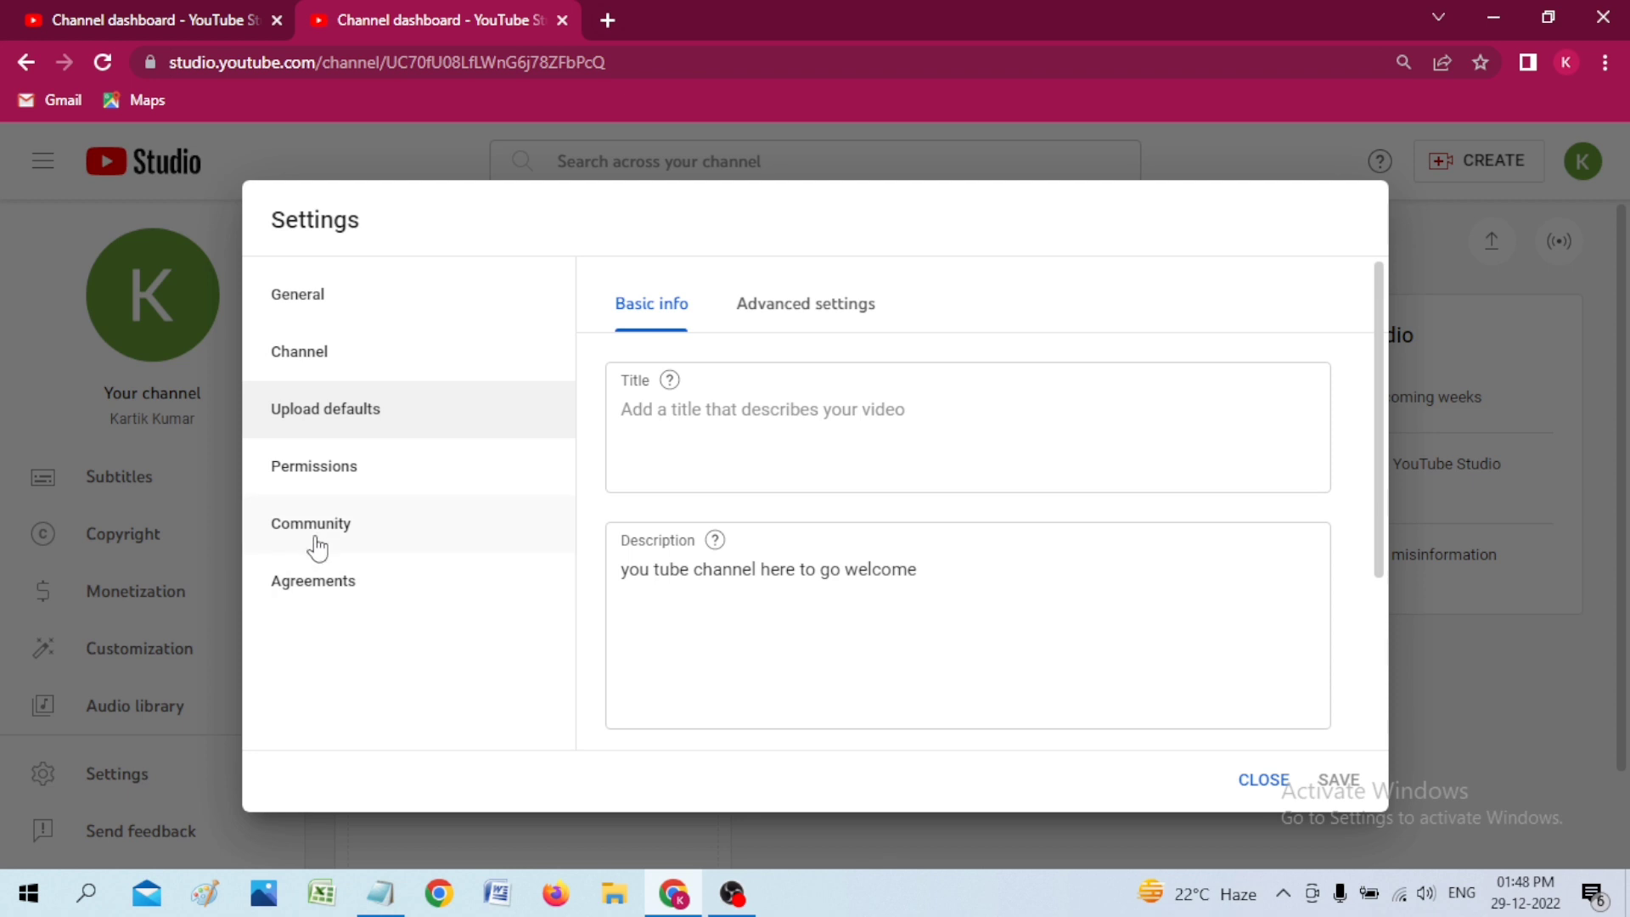
{"action": "left_click", "coordinate": [332, 478]}
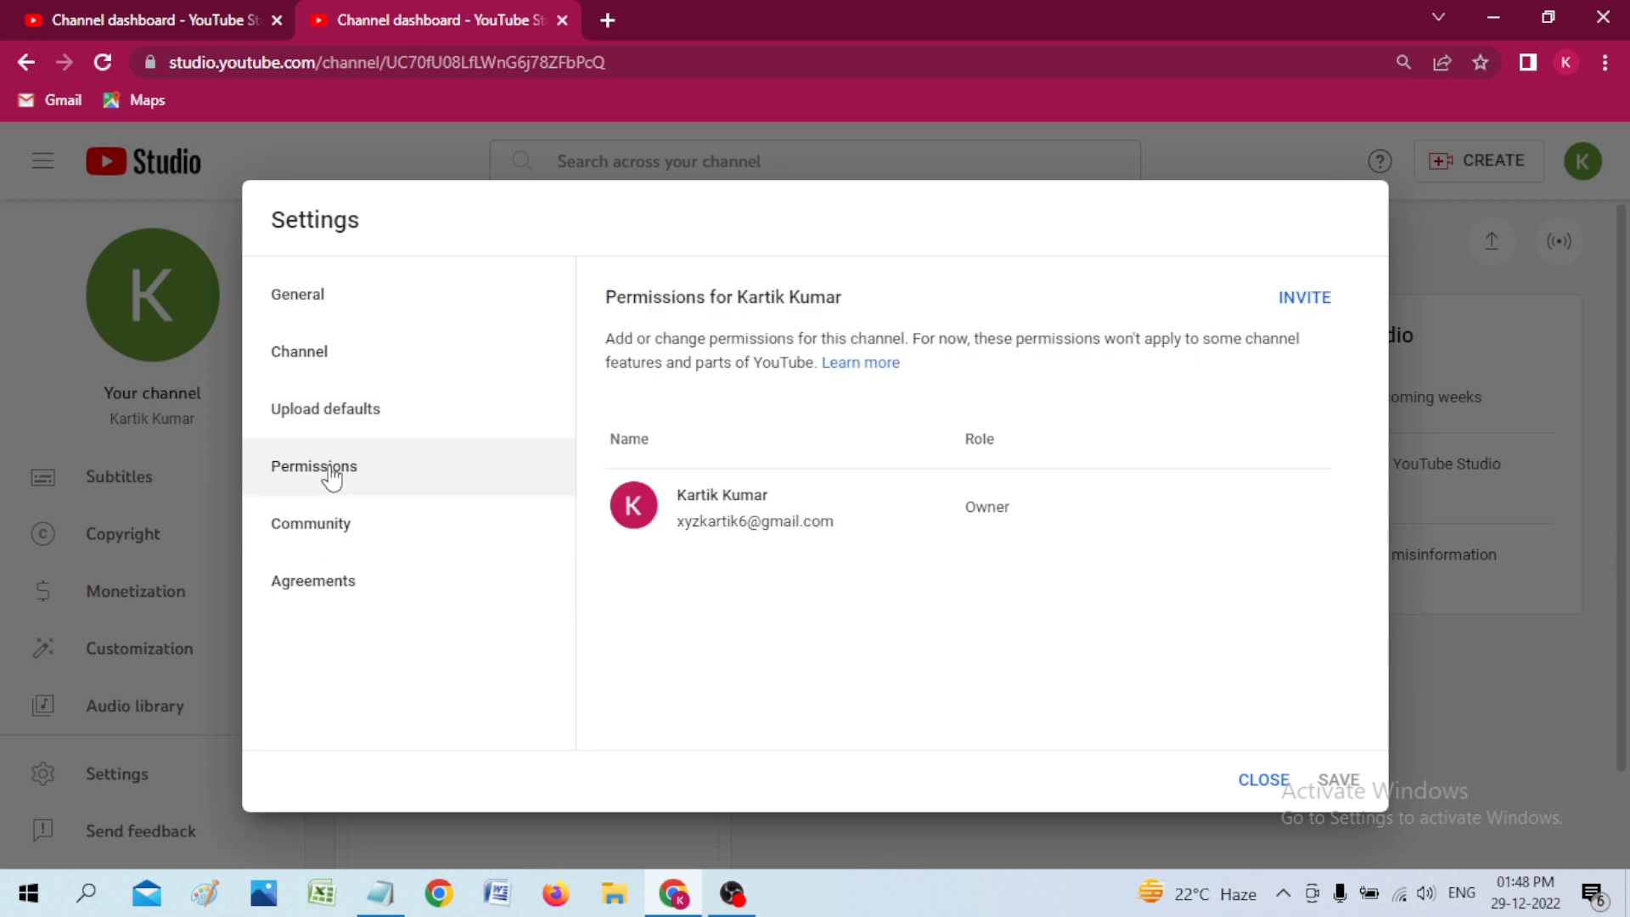
{"action": "left_click", "coordinate": [321, 537]}
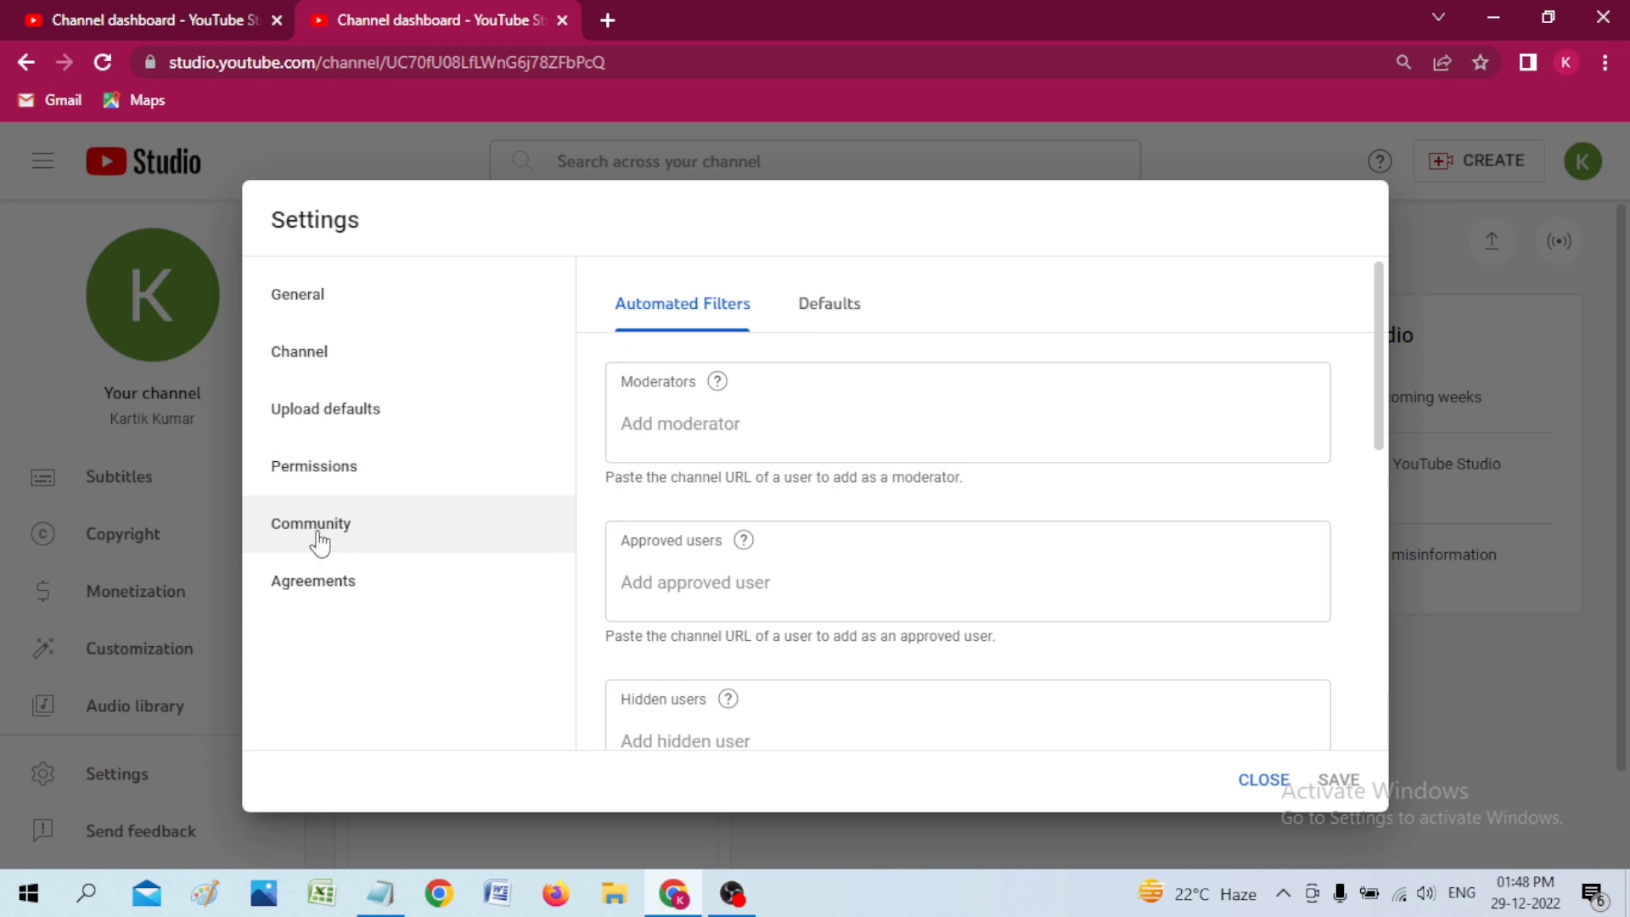
{"action": "left_click", "coordinate": [806, 307]}
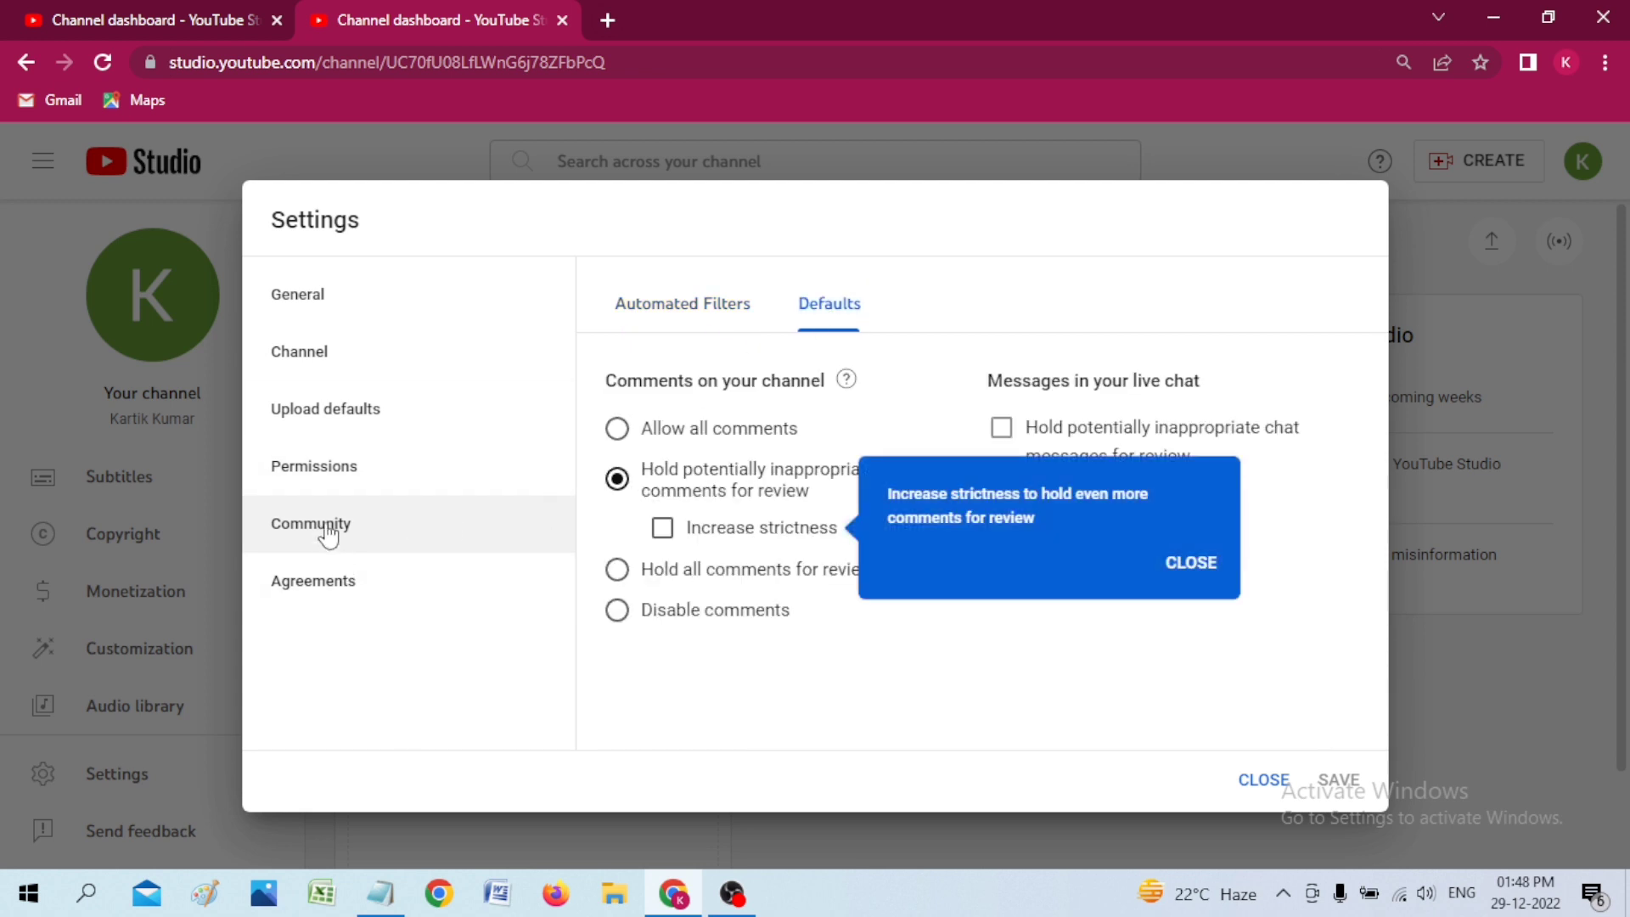
{"action": "left_click", "coordinate": [328, 586]}
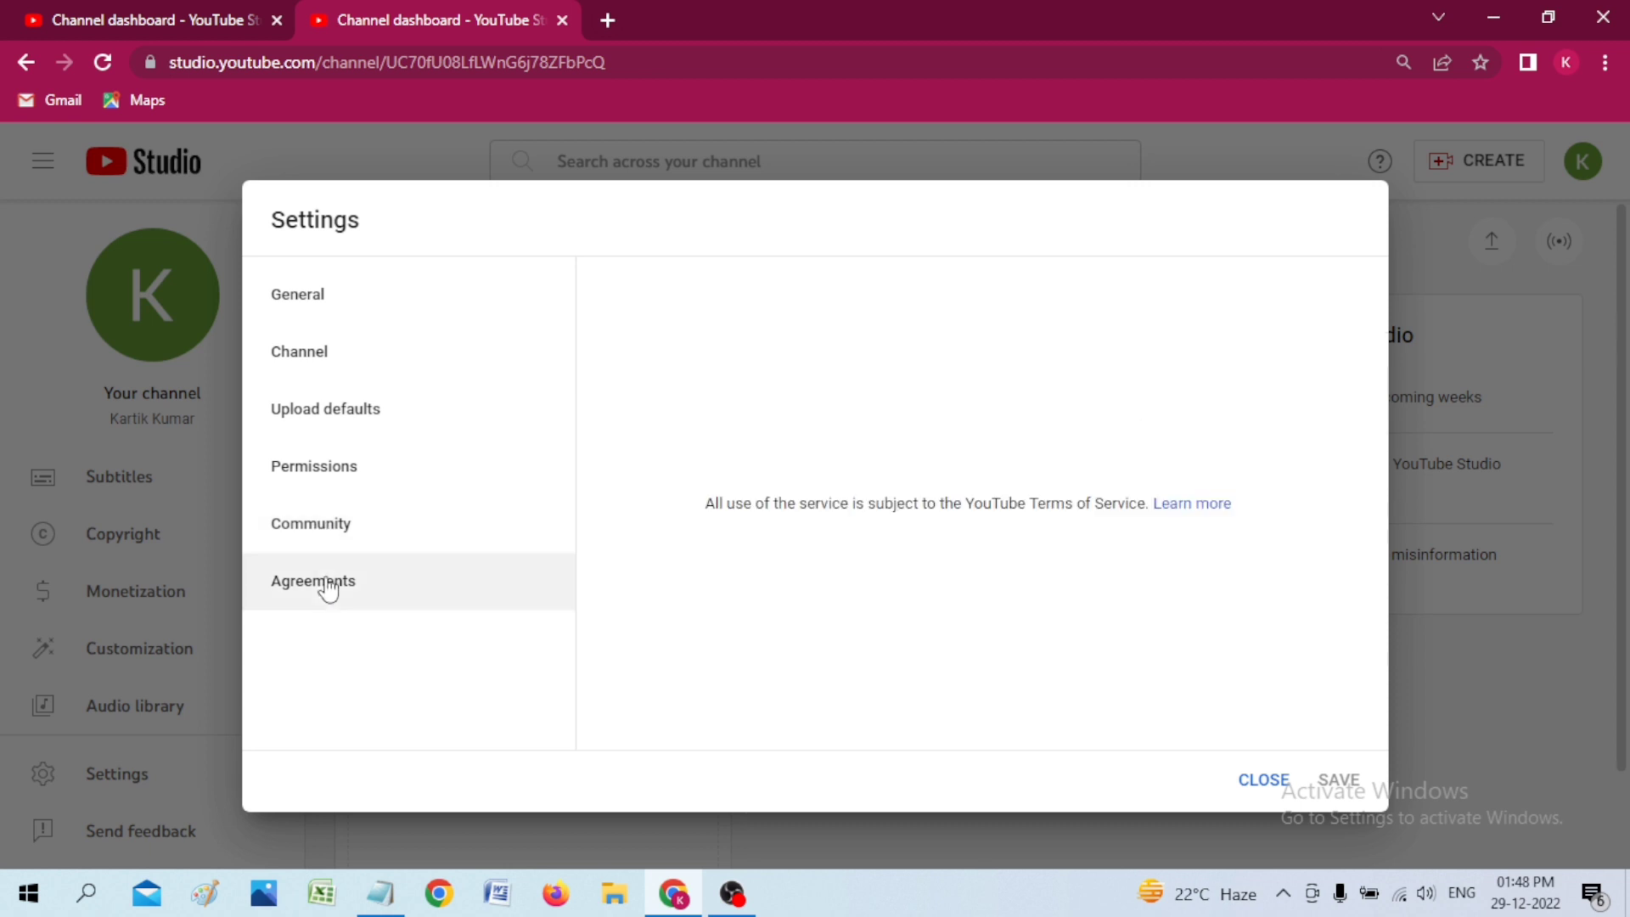
{"action": "left_click", "coordinate": [328, 416]}
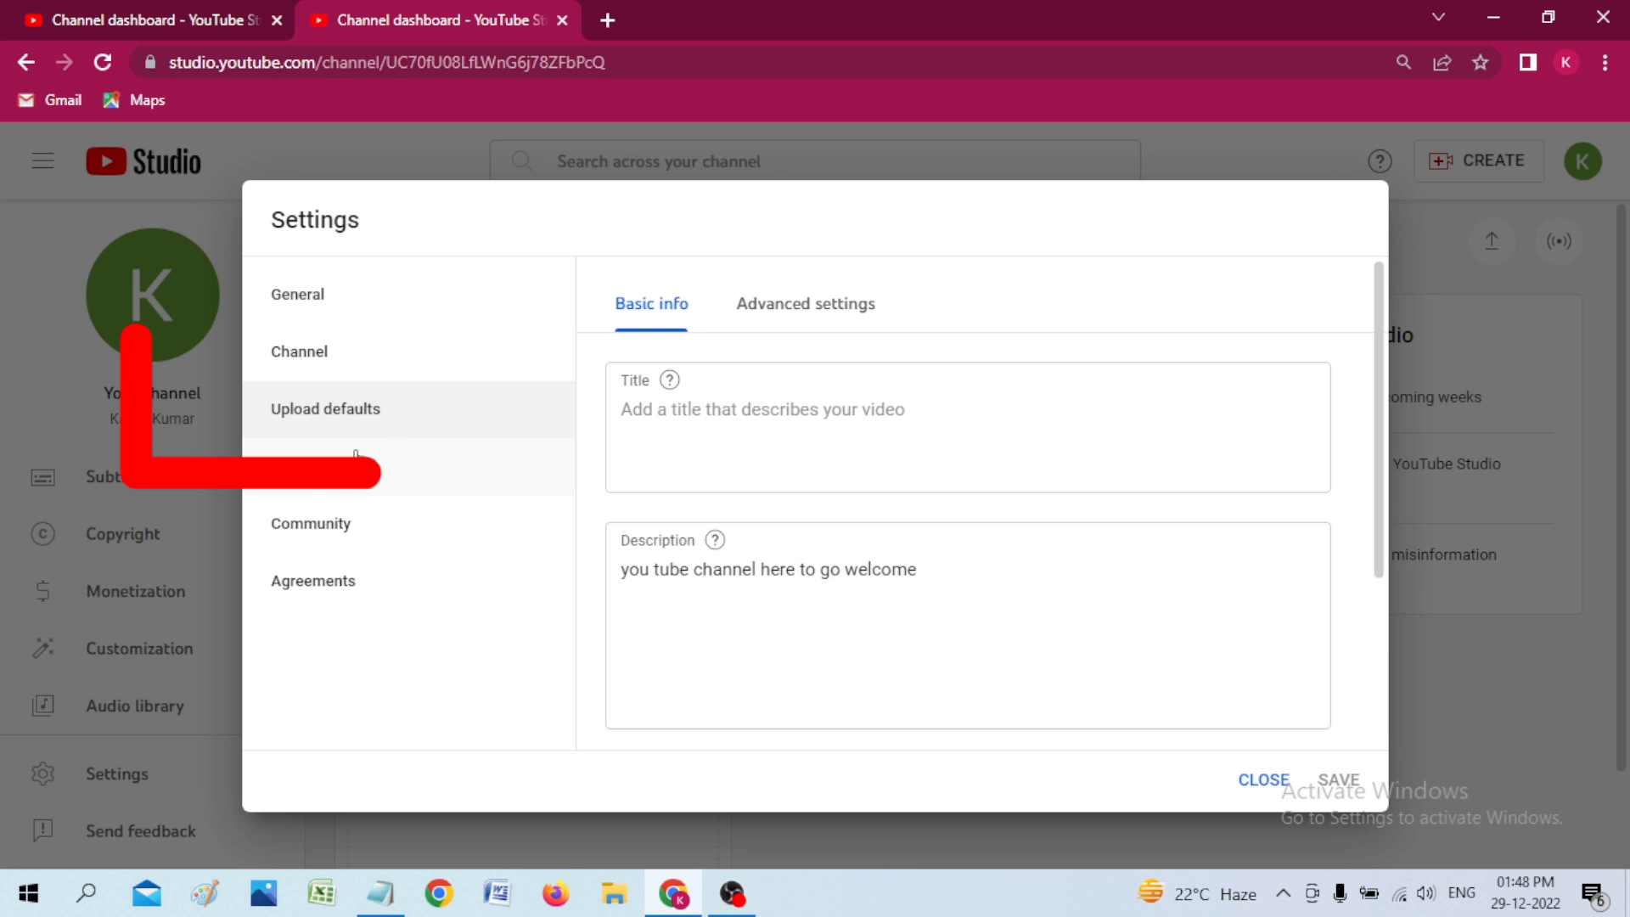
Step: In the advanced upload defaults, choose Standard YouTube License as the default license
{"action": "left_click", "coordinate": [807, 321]}
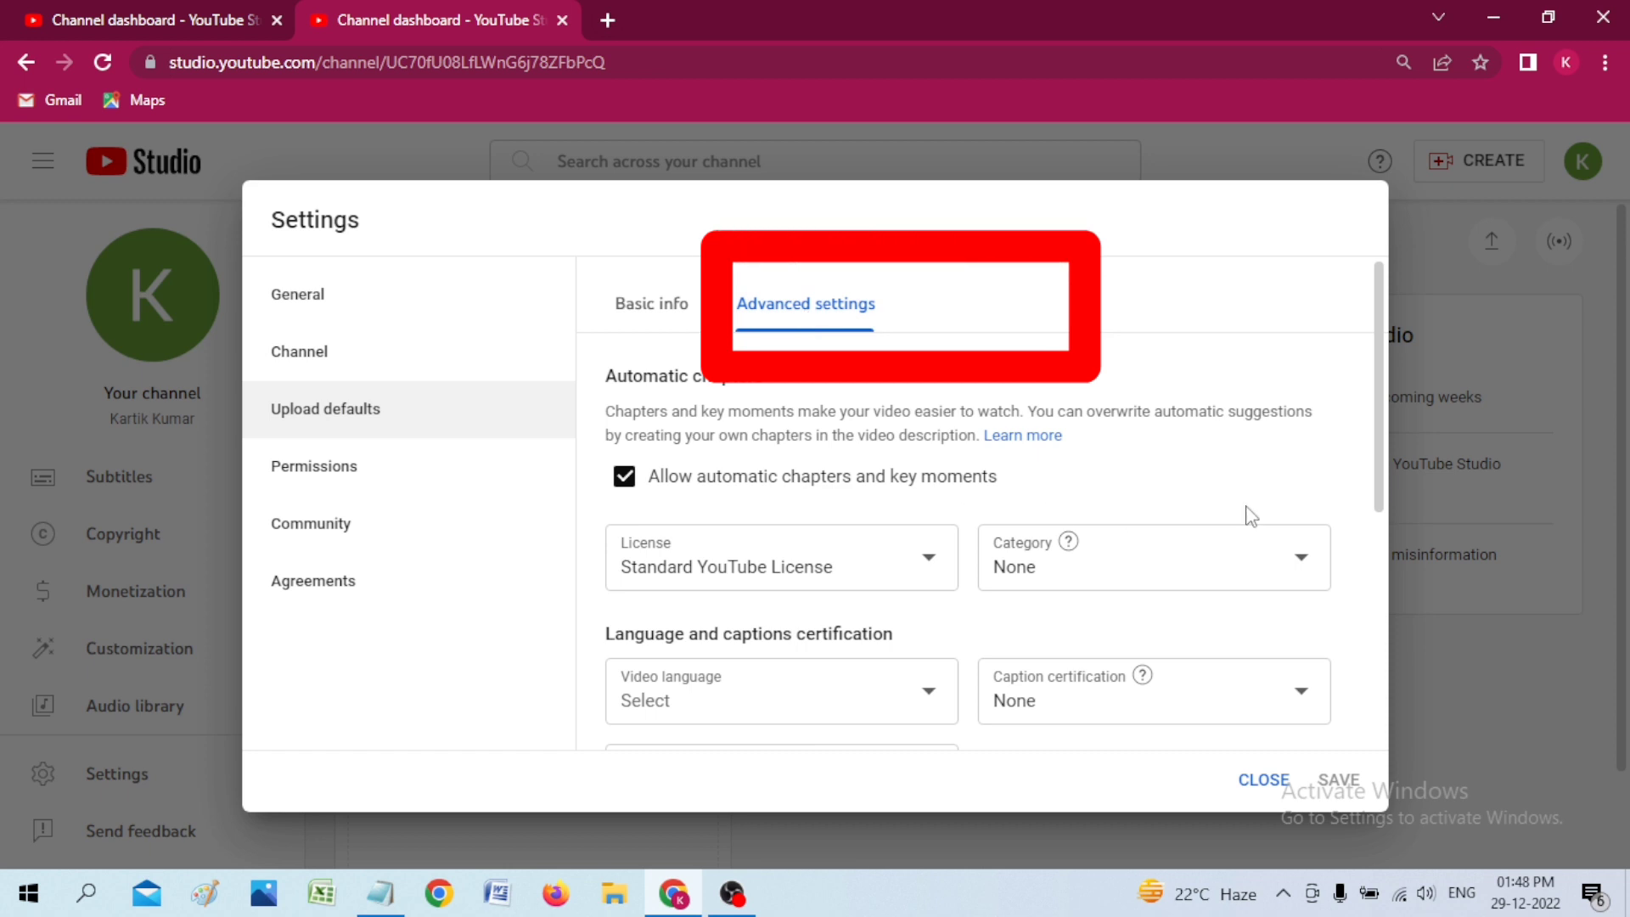
{"action": "scroll", "coordinate": [1244, 516], "scroll_direction": "down", "scroll_amount": 2}
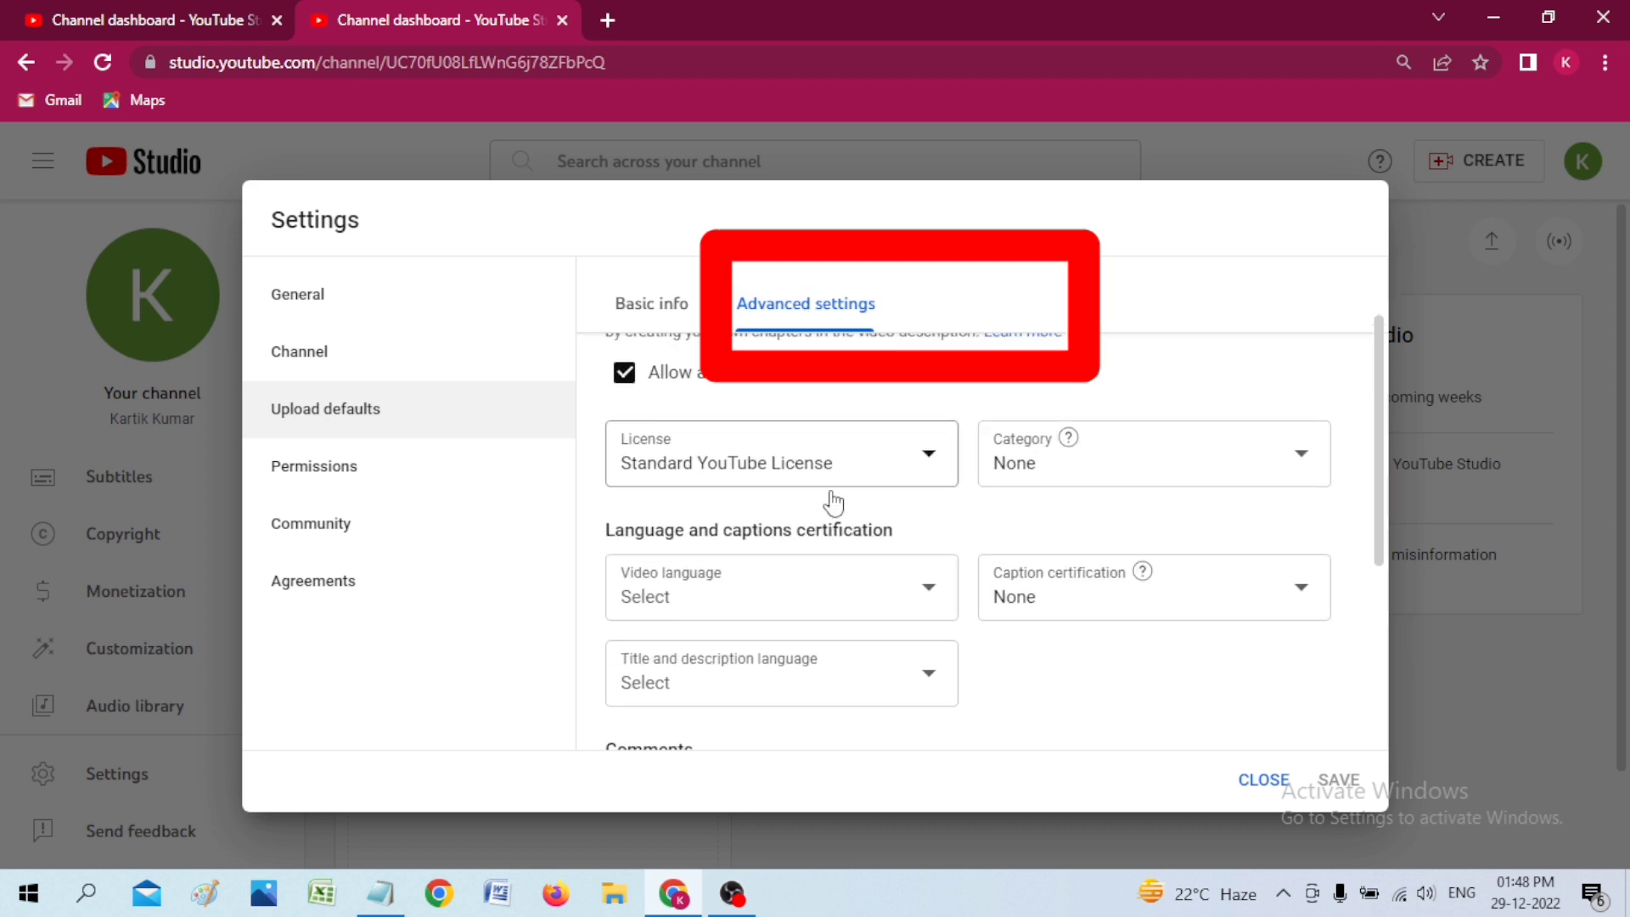
{"action": "scroll", "coordinate": [798, 491], "scroll_direction": "up", "scroll_amount": 2}
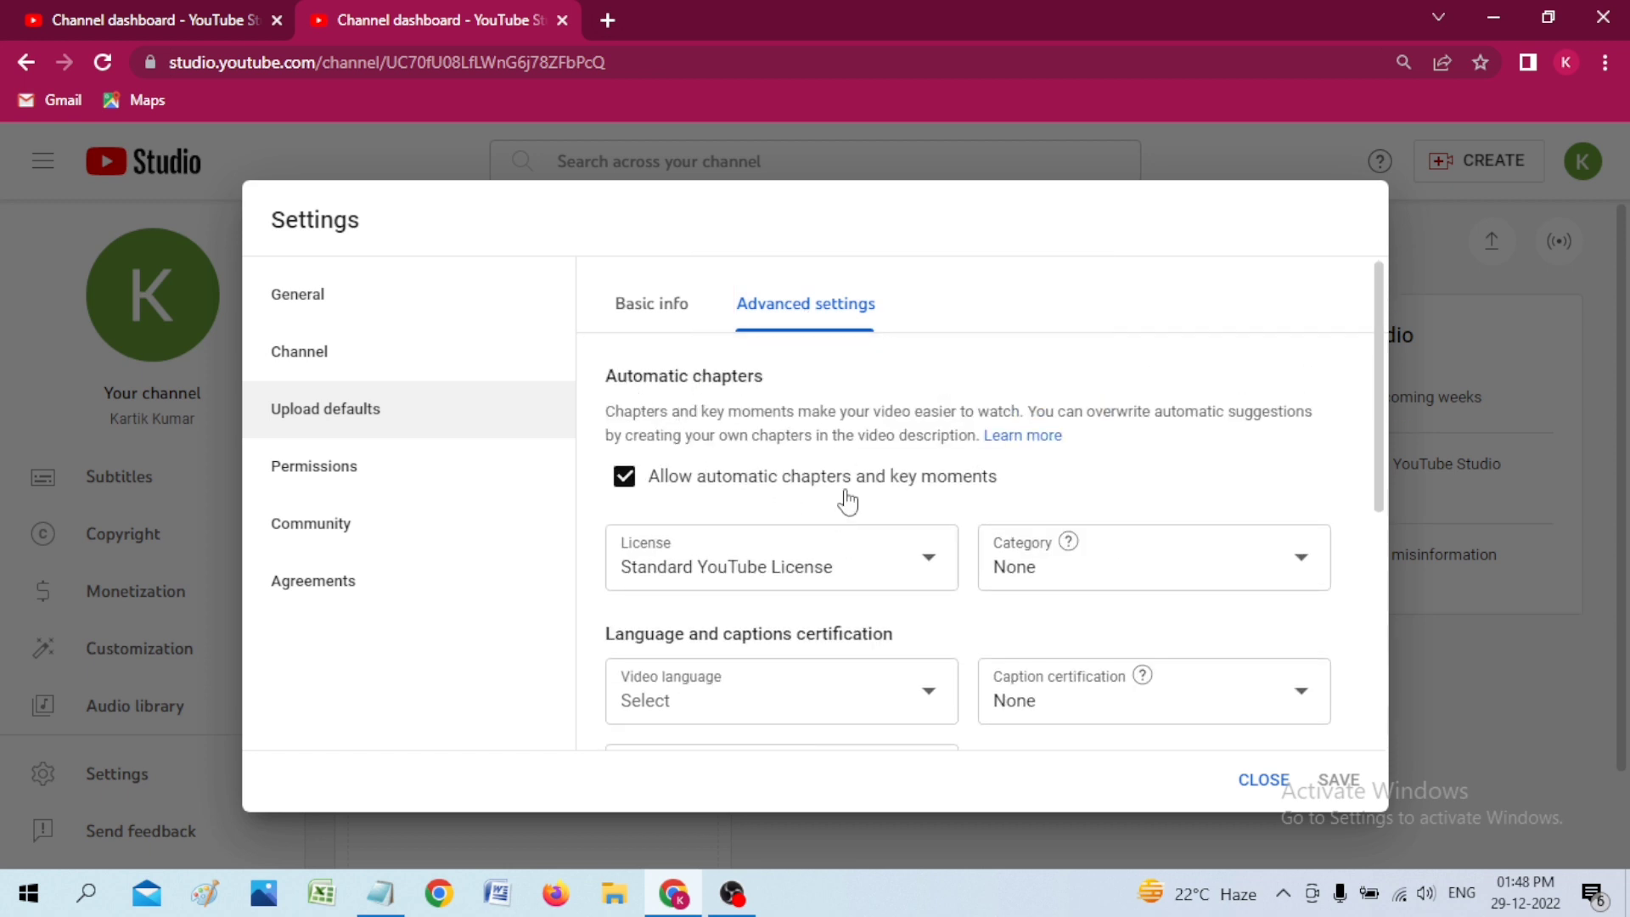
{"action": "left_click", "coordinate": [937, 567]}
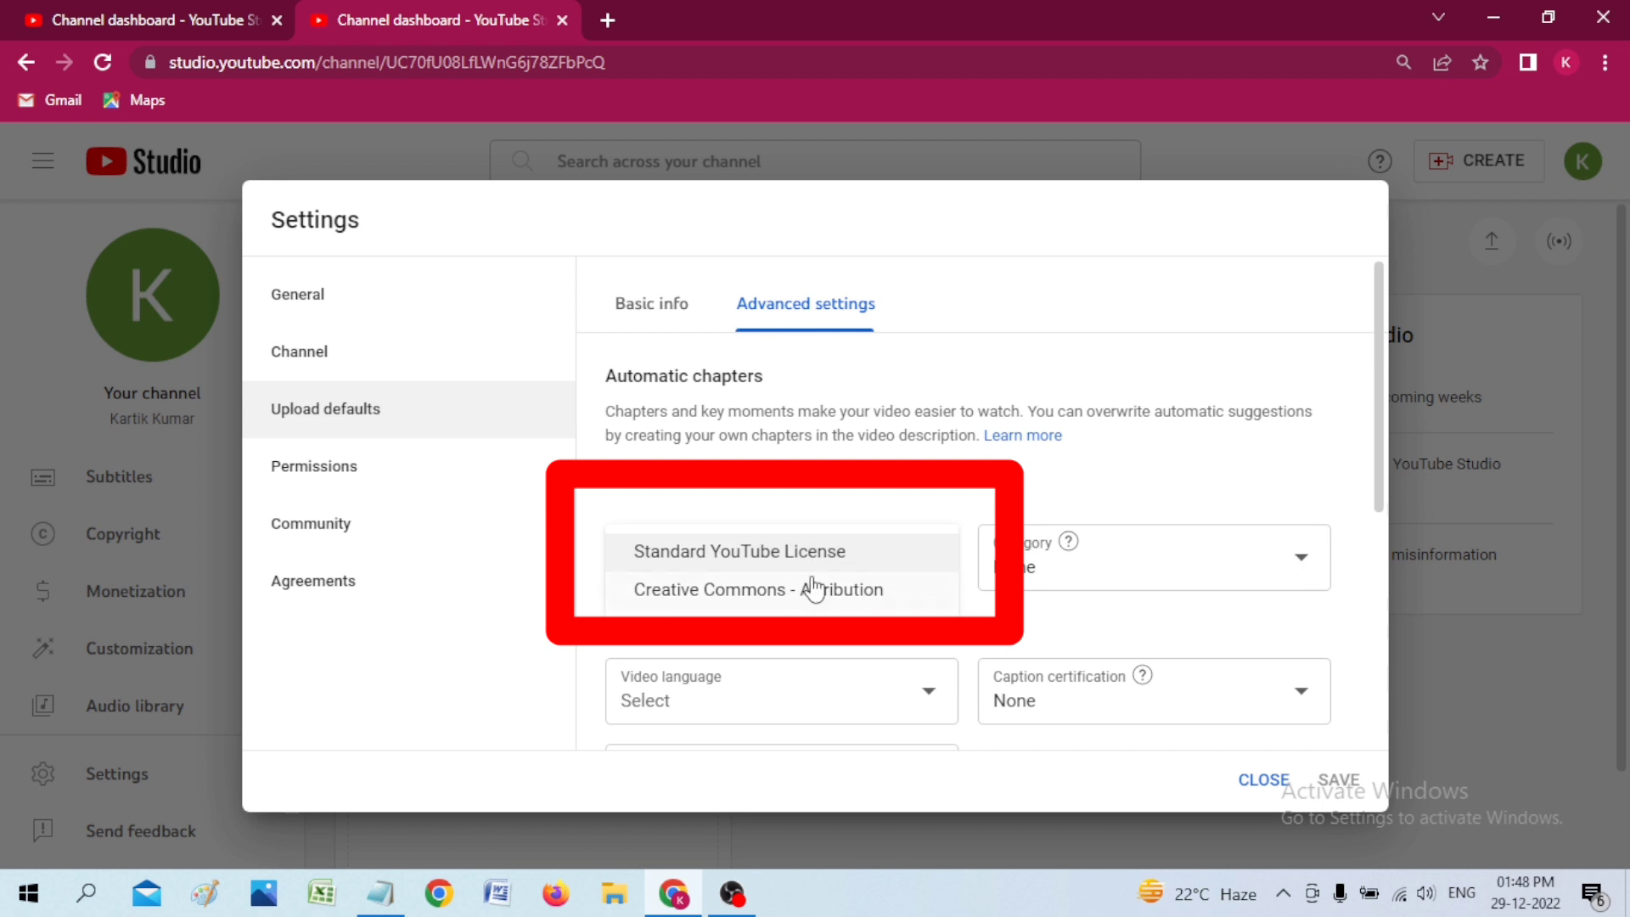
{"action": "left_click", "coordinate": [857, 549]}
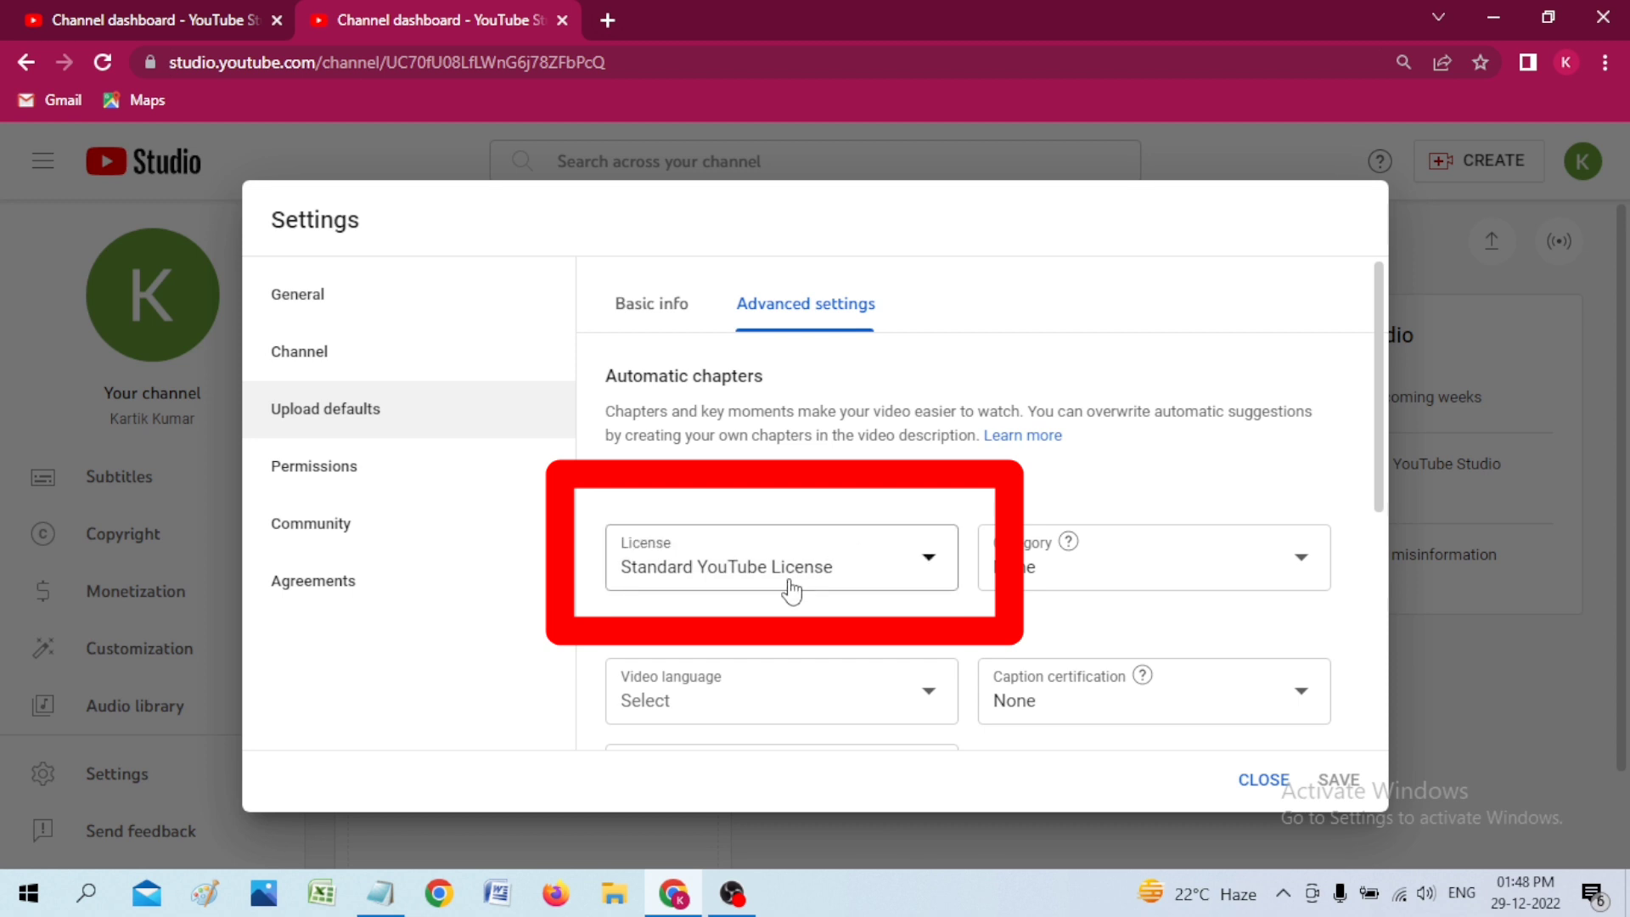
Step: Examine the available default video categories and close the list without choosing one
{"action": "left_click", "coordinate": [1255, 576]}
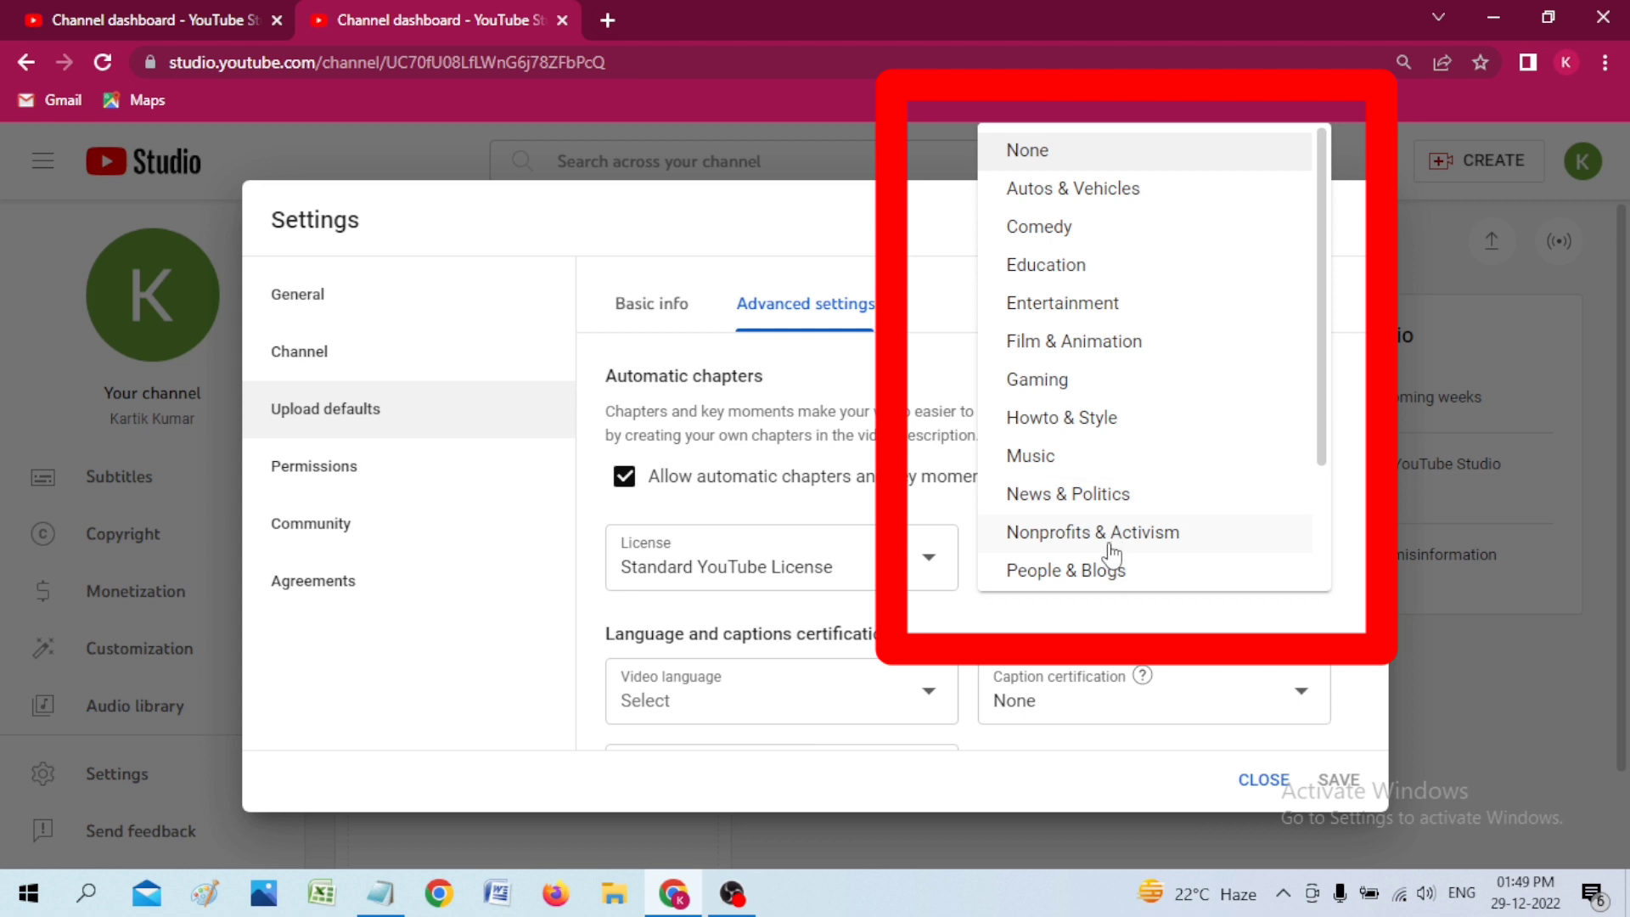
{"action": "scroll", "coordinate": [1112, 556], "scroll_direction": "down", "scroll_amount": 2}
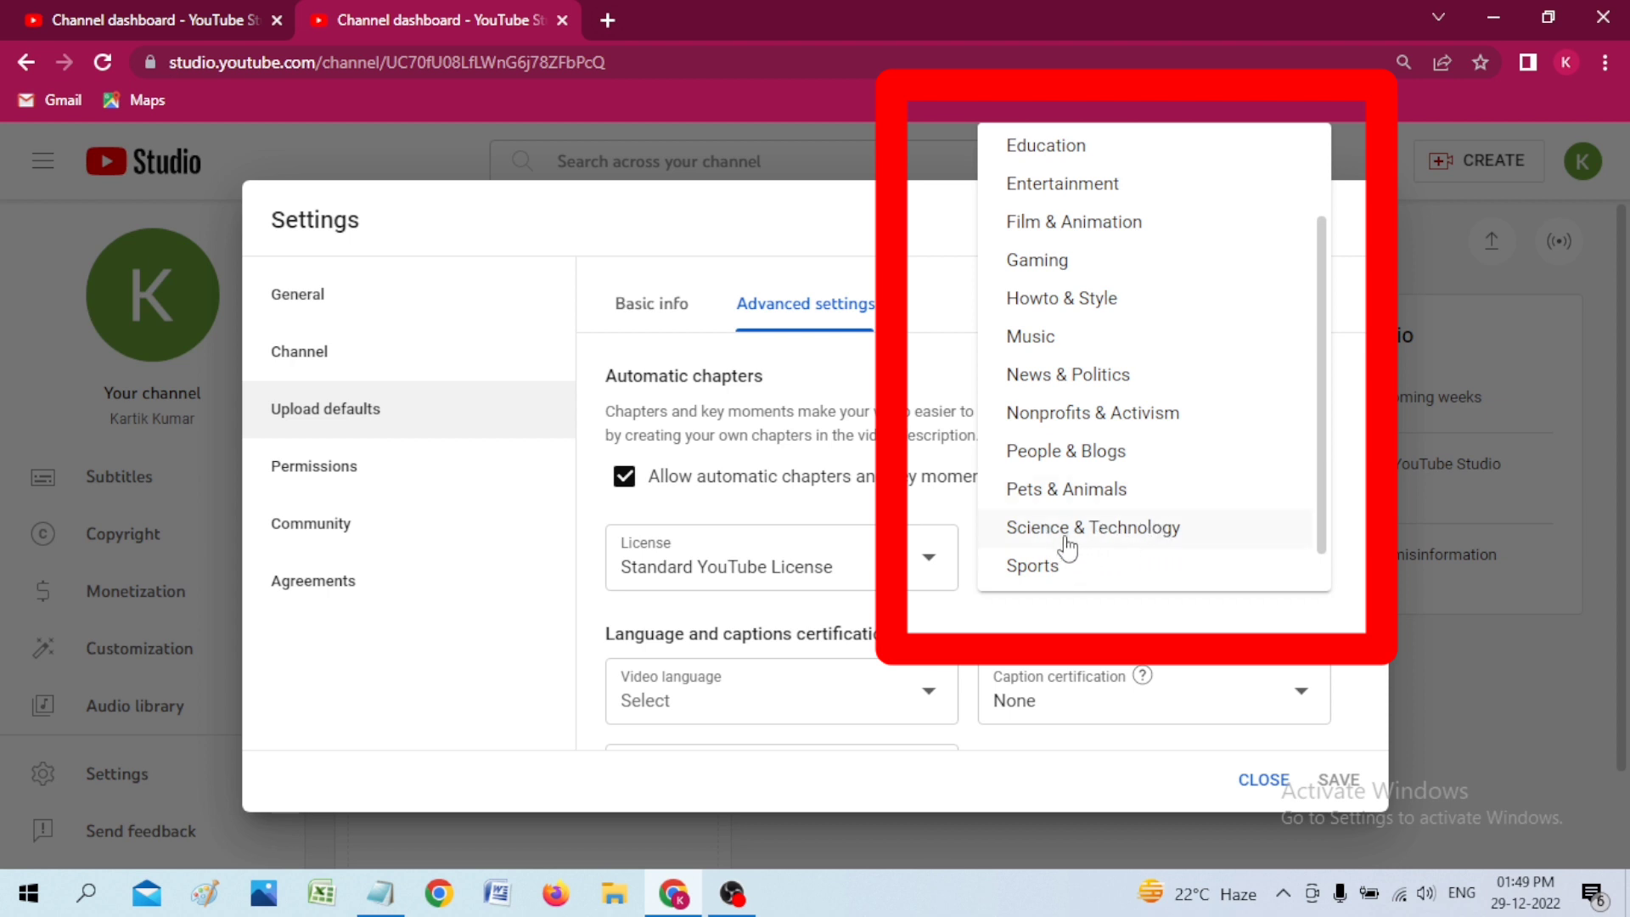
{"action": "scroll", "coordinate": [1114, 577], "scroll_direction": "down", "scroll_amount": 1}
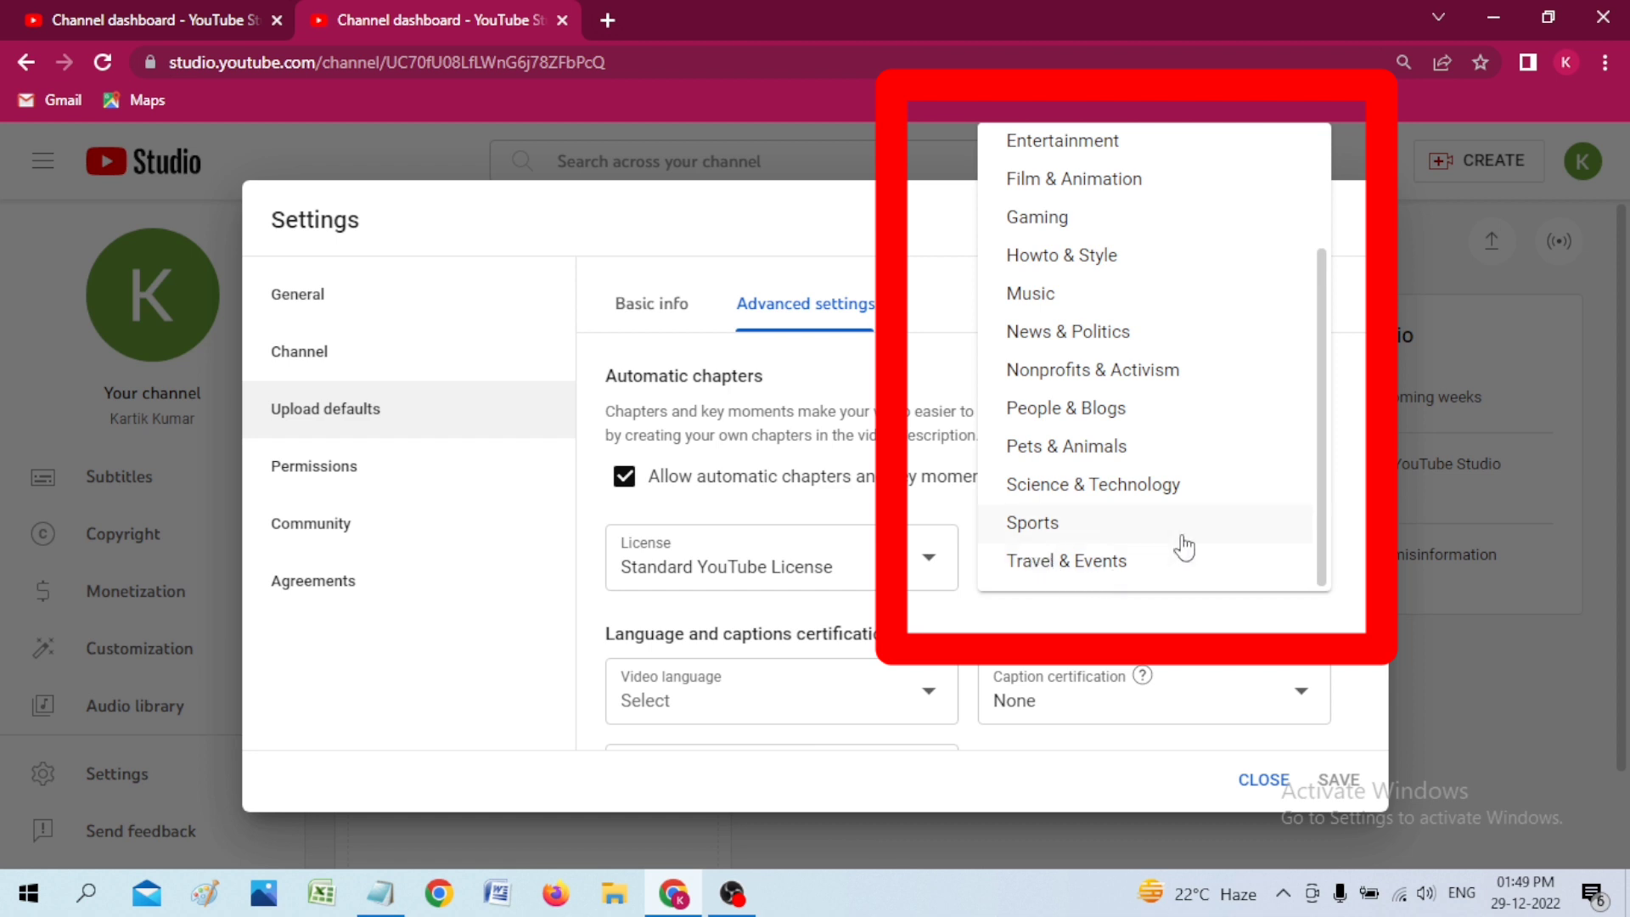
{"action": "scroll", "coordinate": [1230, 514], "scroll_direction": "up", "scroll_amount": 3}
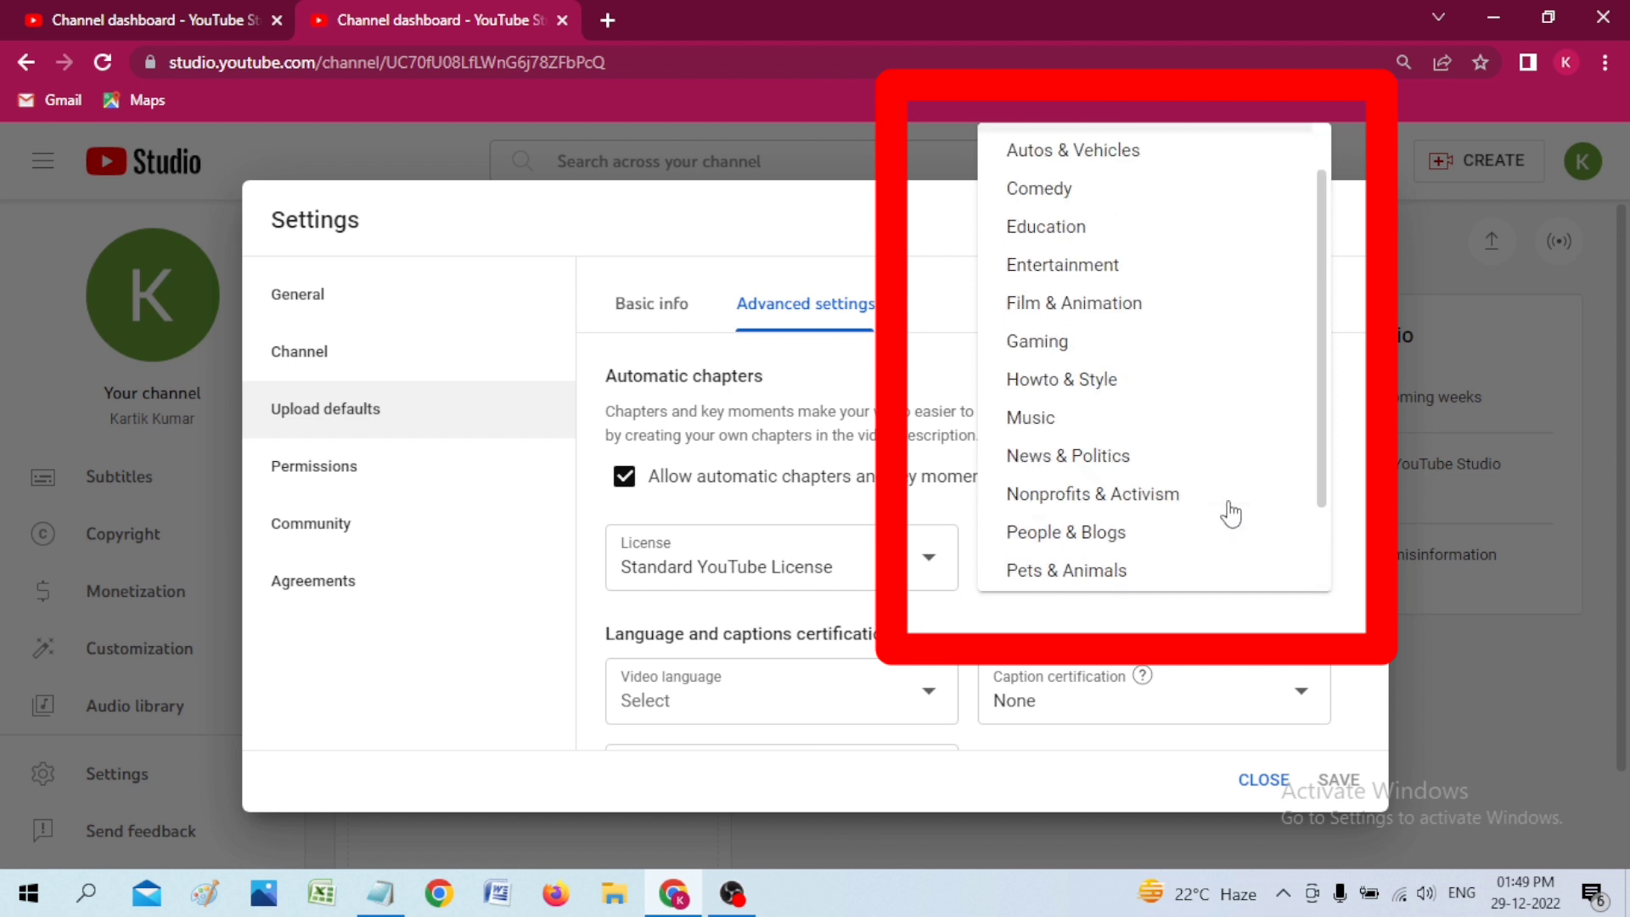
{"action": "left_click", "coordinate": [1347, 558]}
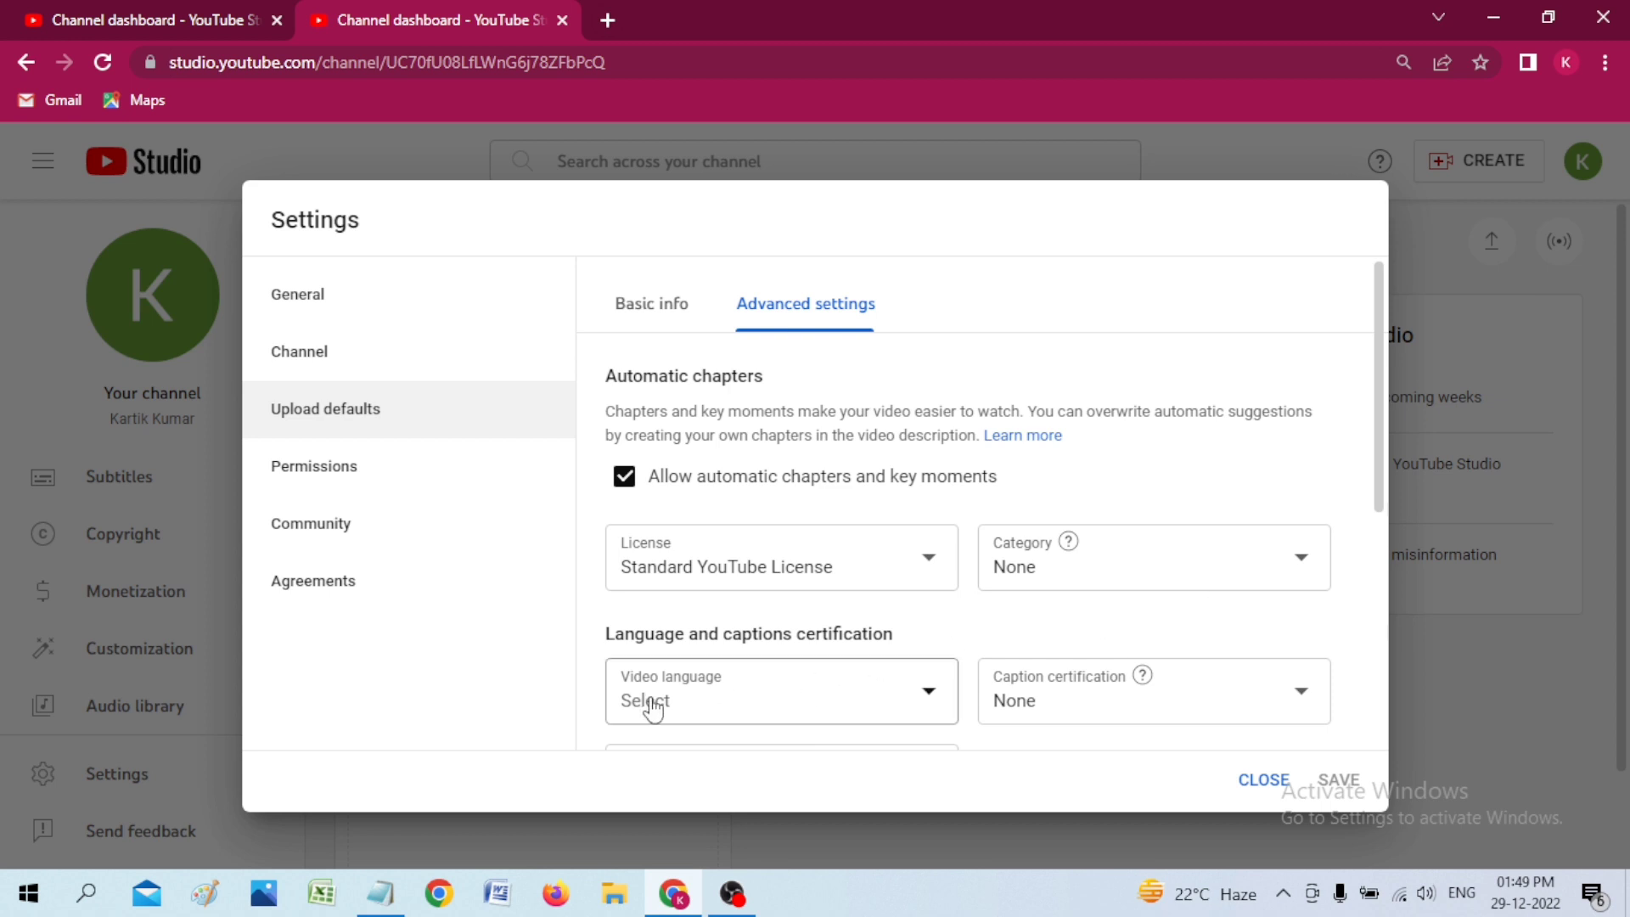
Step: Set the default video language to Hindi
{"action": "scroll", "coordinate": [648, 705], "scroll_direction": "down", "scroll_amount": 2}
{"action": "left_click", "coordinate": [934, 581]}
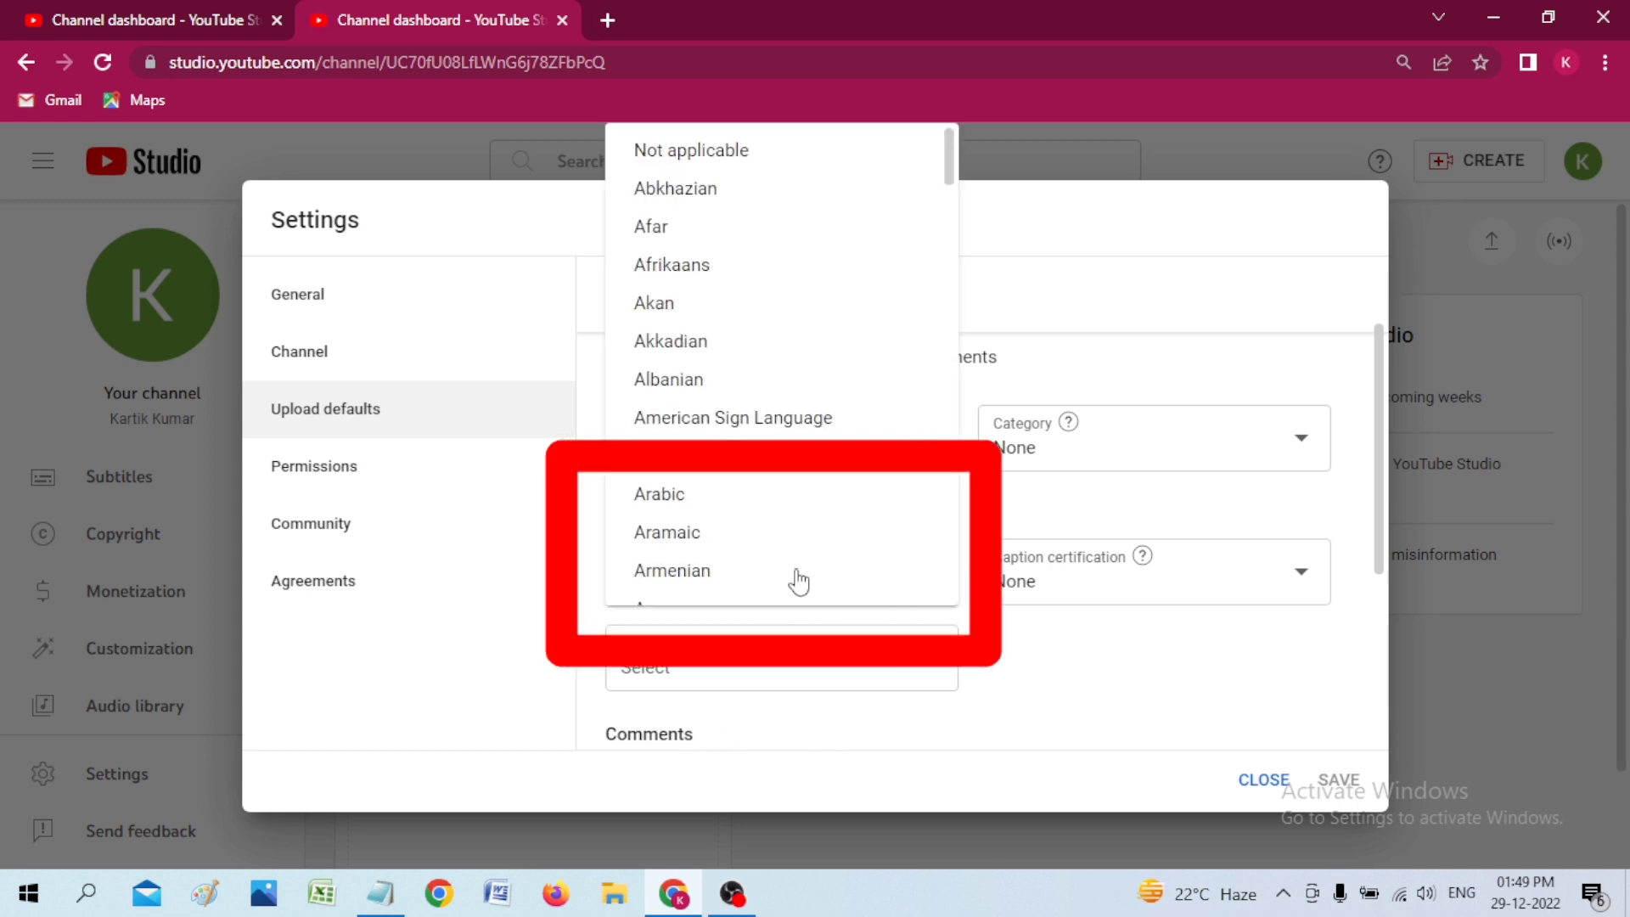
{"action": "mouse_move", "coordinate": [951, 167]}
{"action": "left_mouse_down"}
{"action": "mouse_move", "coordinate": [954, 553]}
{"action": "mouse_move", "coordinate": [954, 325]}
{"action": "left_mouse_up"}
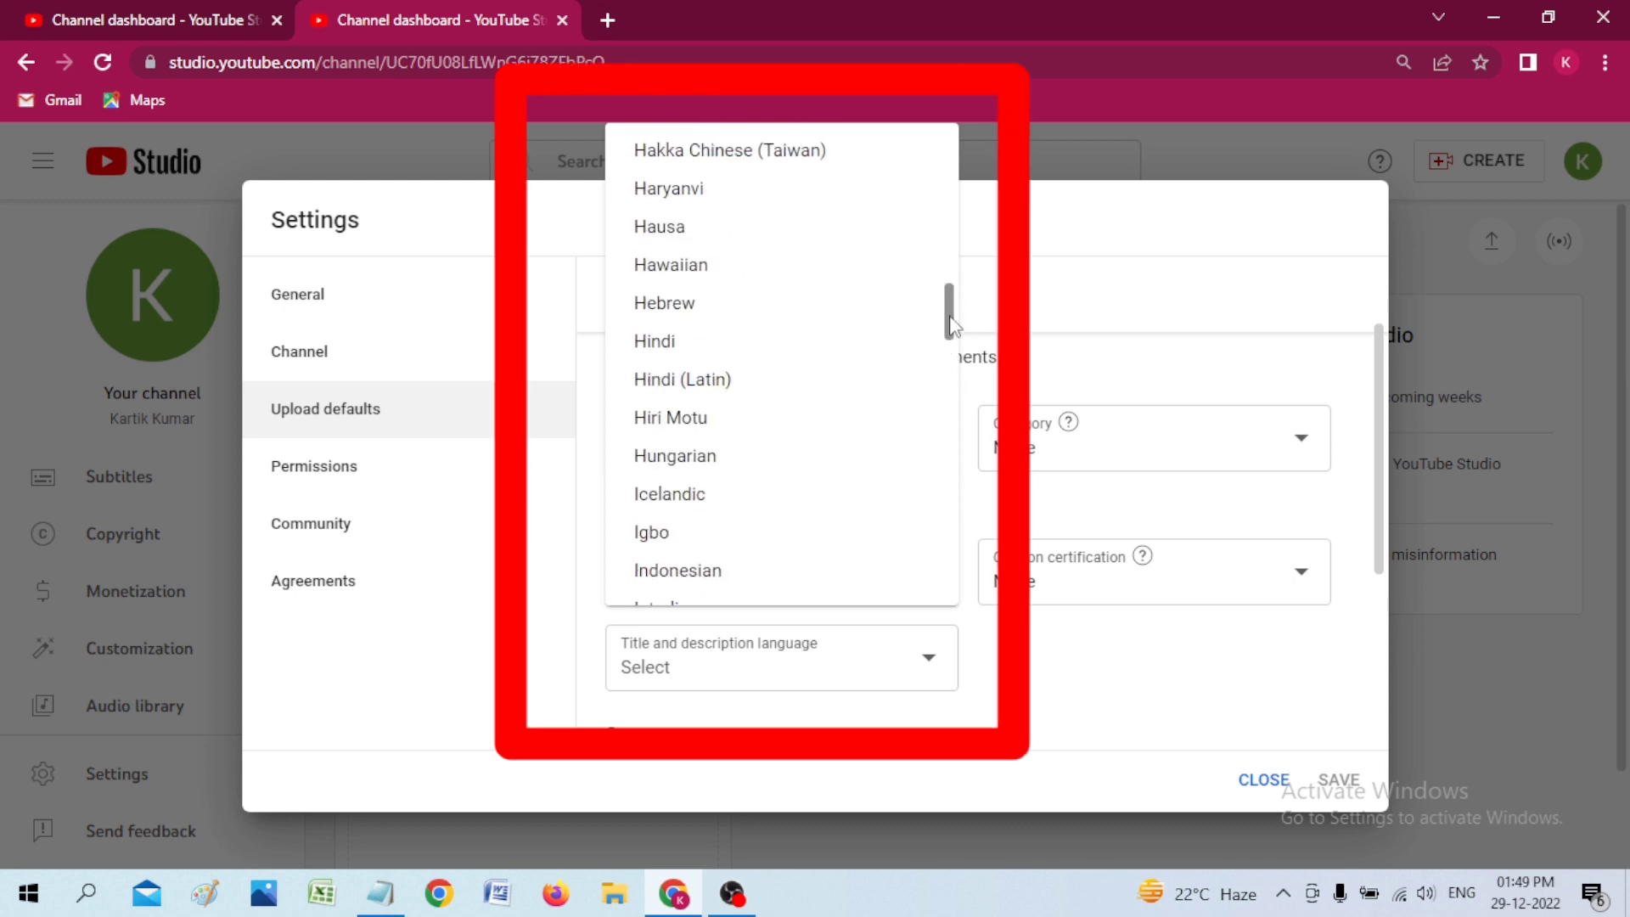
{"action": "left_click", "coordinate": [676, 349]}
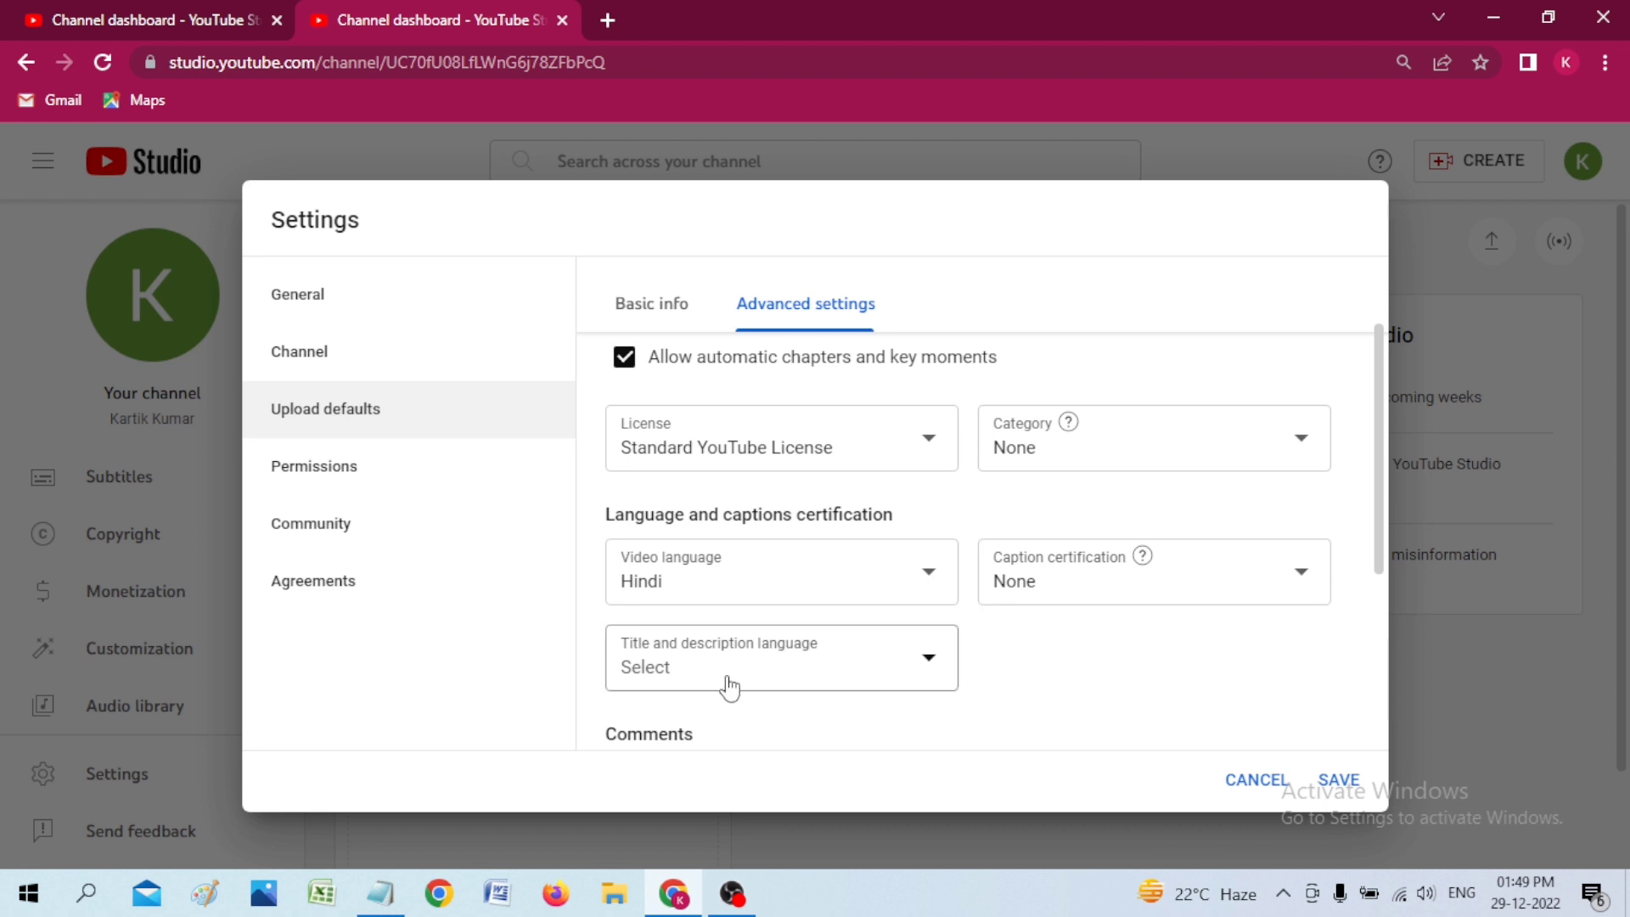
Step: Set the default comment option to allow all comments and save the settings
{"action": "scroll", "coordinate": [768, 679], "scroll_direction": "down", "scroll_amount": 3}
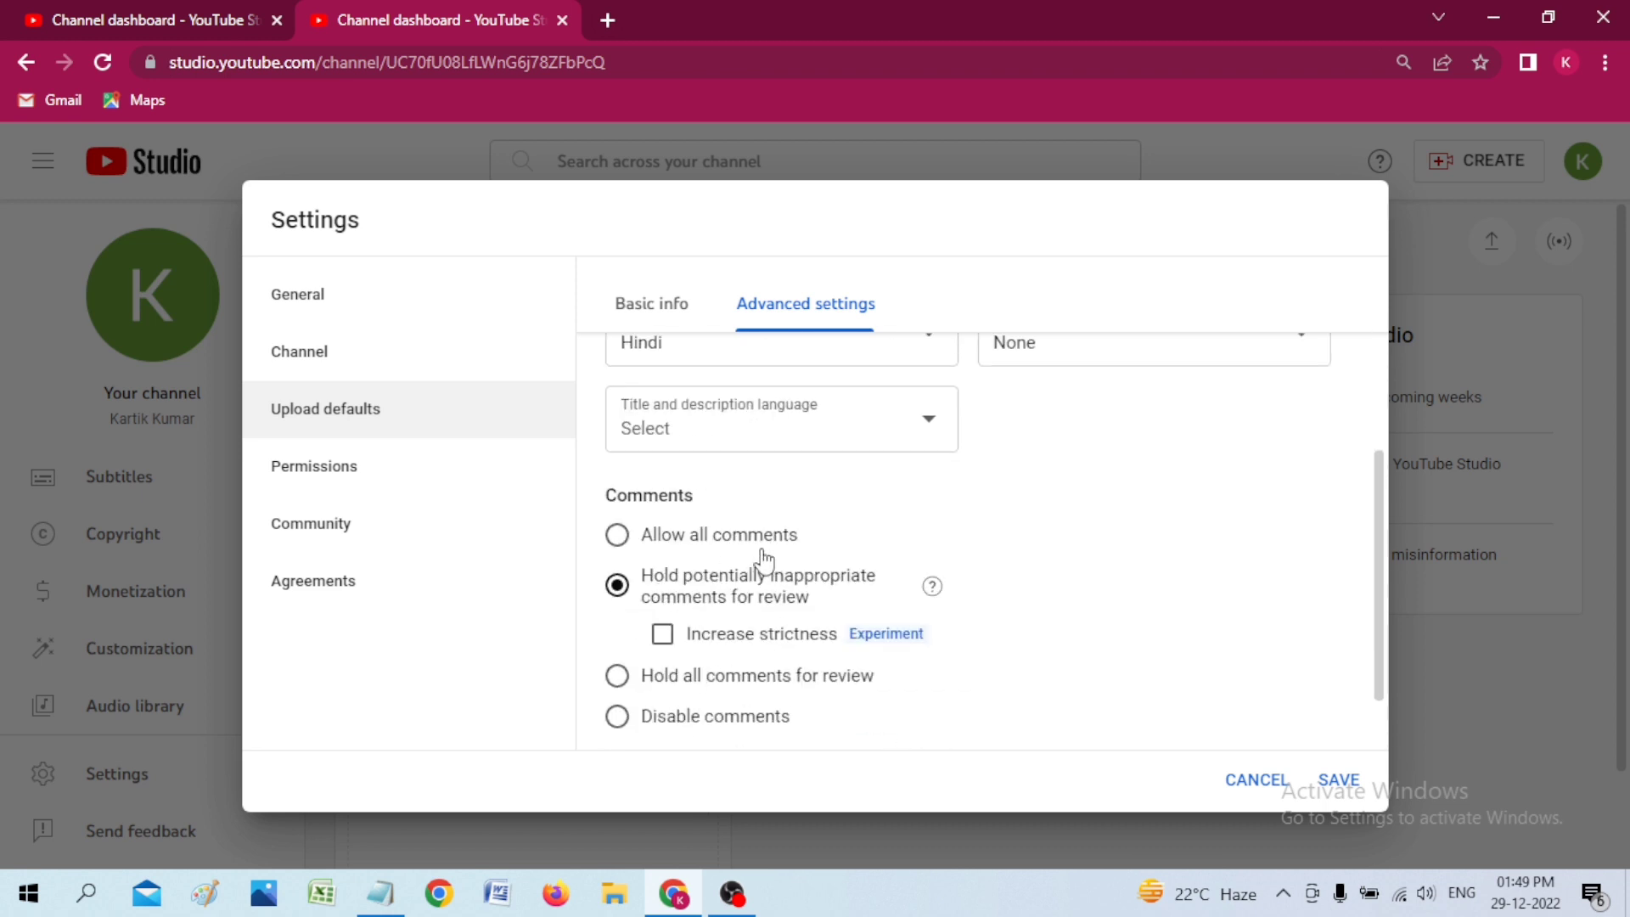
{"action": "left_click", "coordinate": [618, 536]}
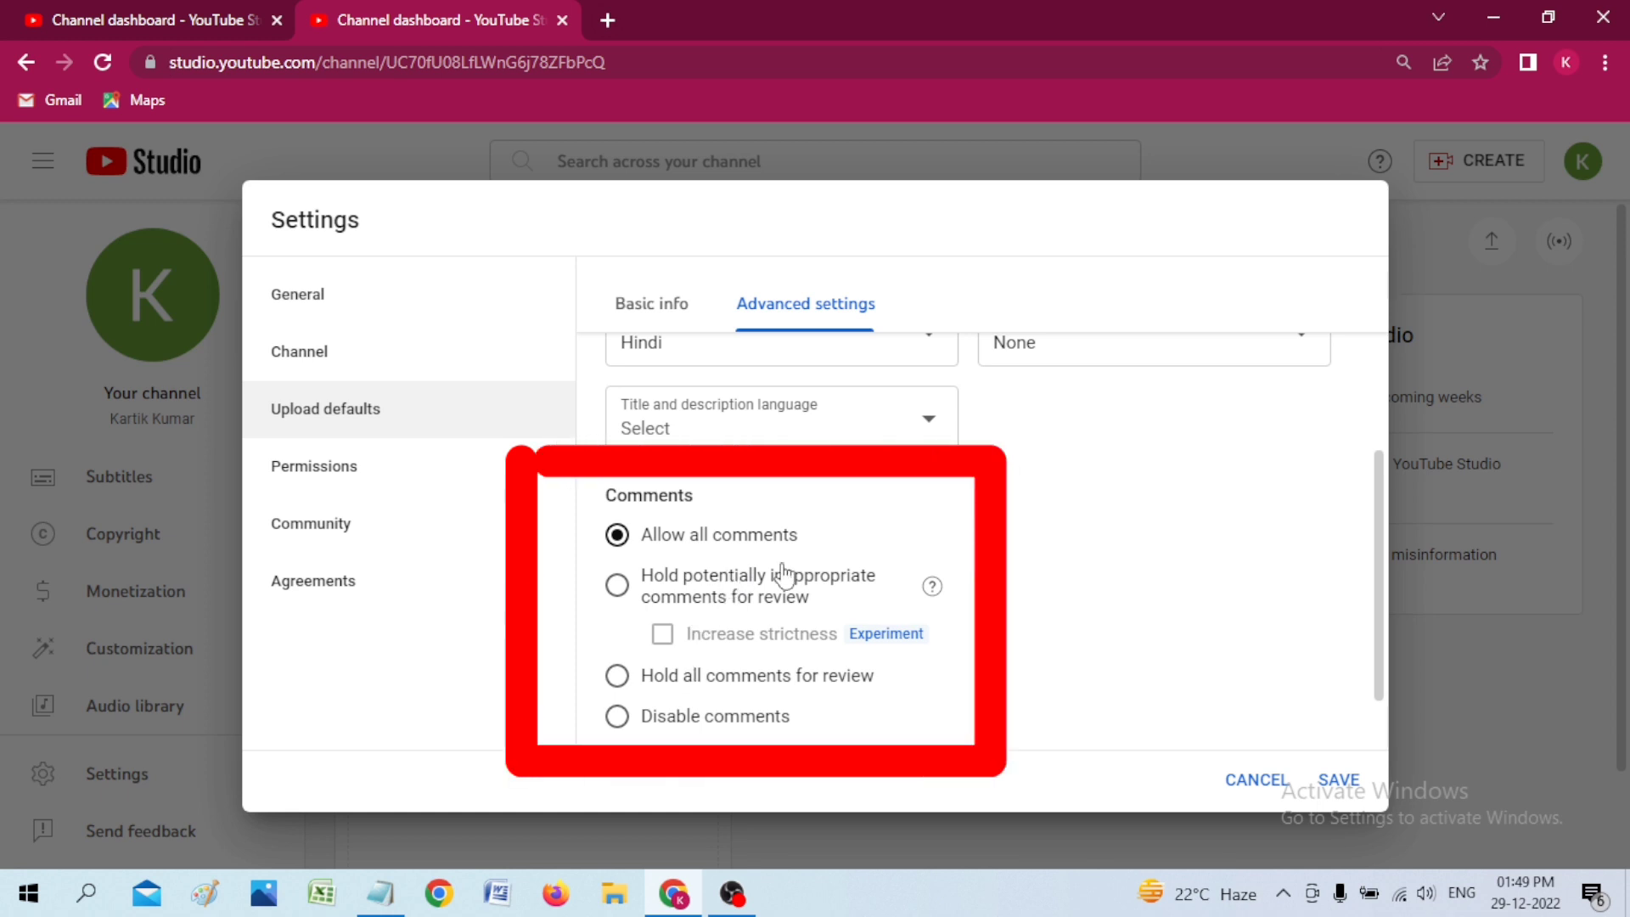
{"action": "left_click", "coordinate": [1341, 781]}
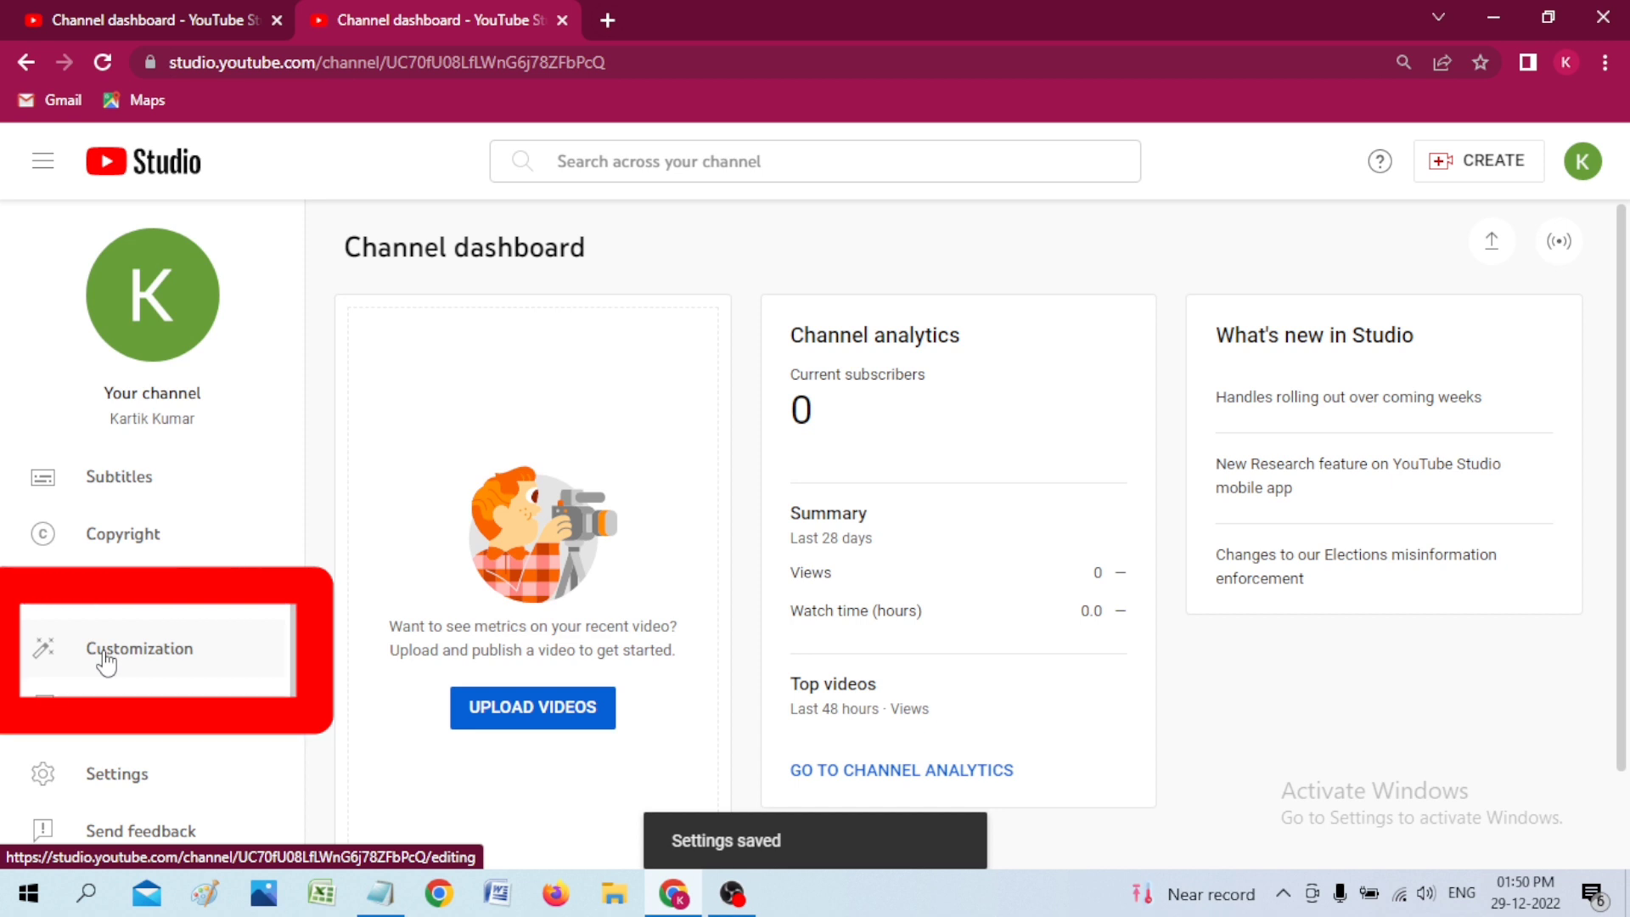
Step: Open channel customization and review the layout options, including the video picker for the channel trailer and the featured sections
{"action": "left_click", "coordinate": [138, 660]}
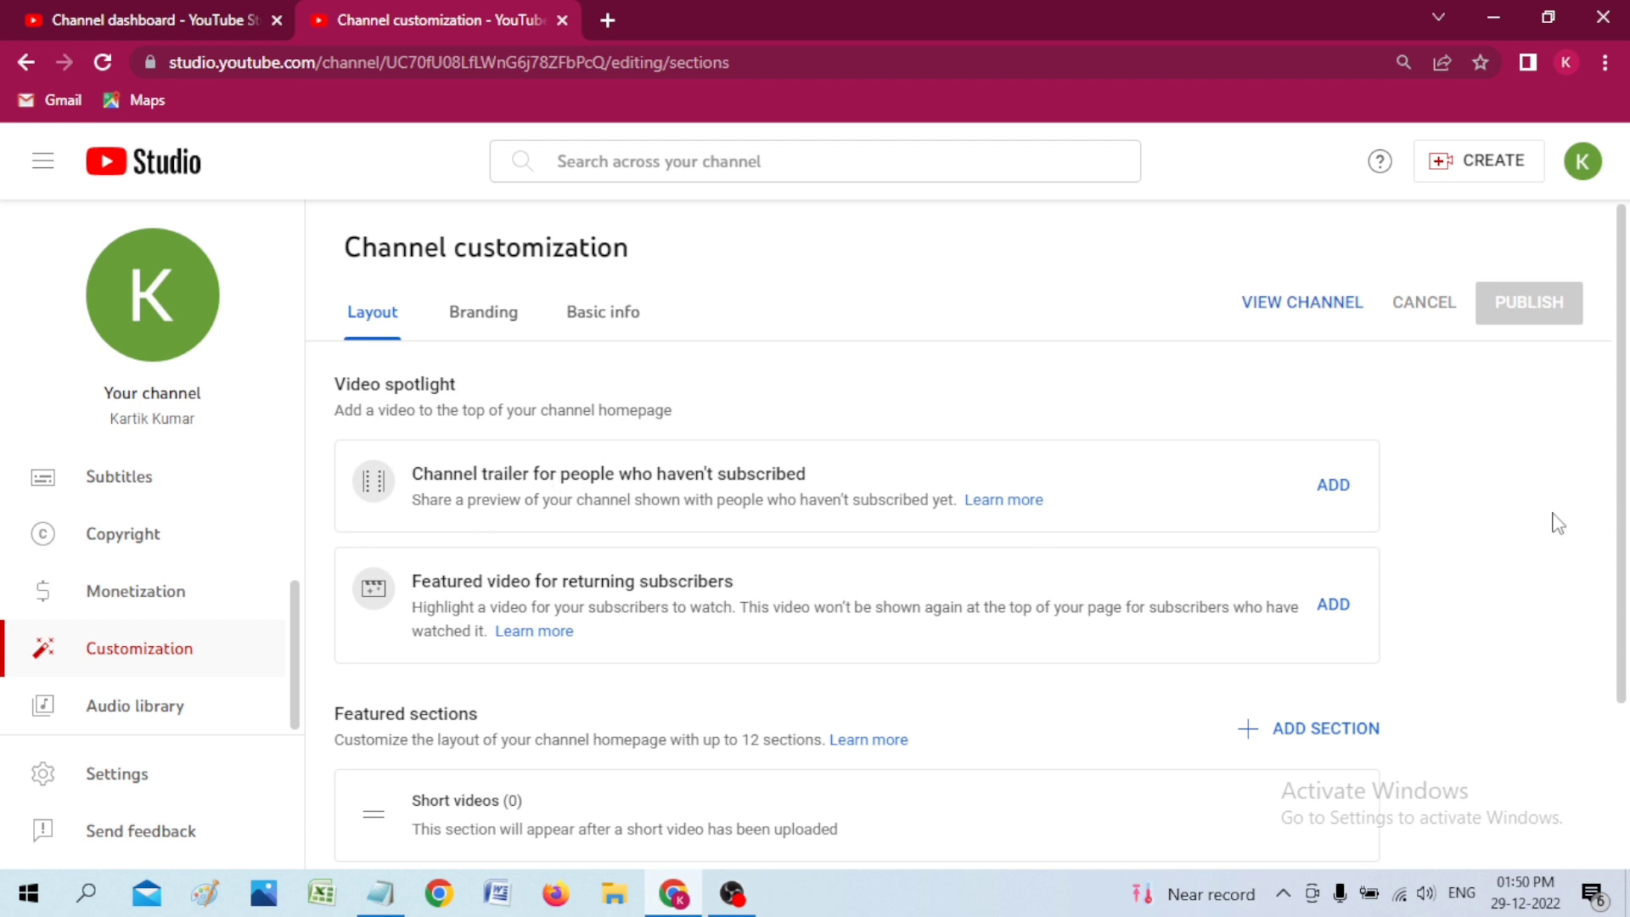
{"action": "left_click", "coordinate": [1334, 486]}
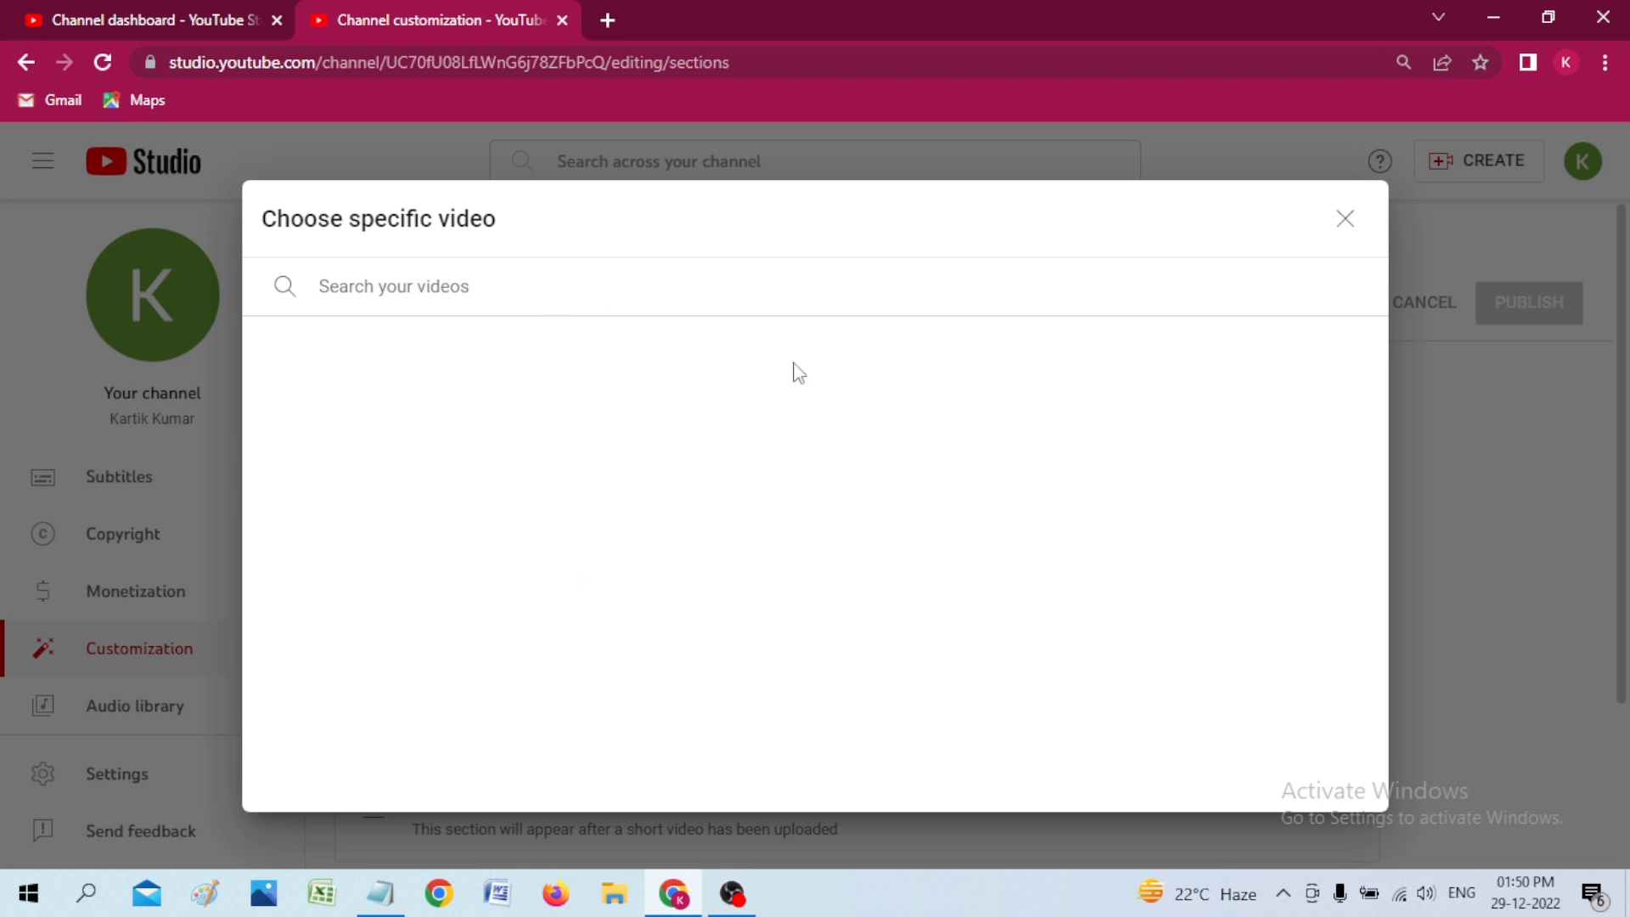
{"action": "key", "text": "Escape"}
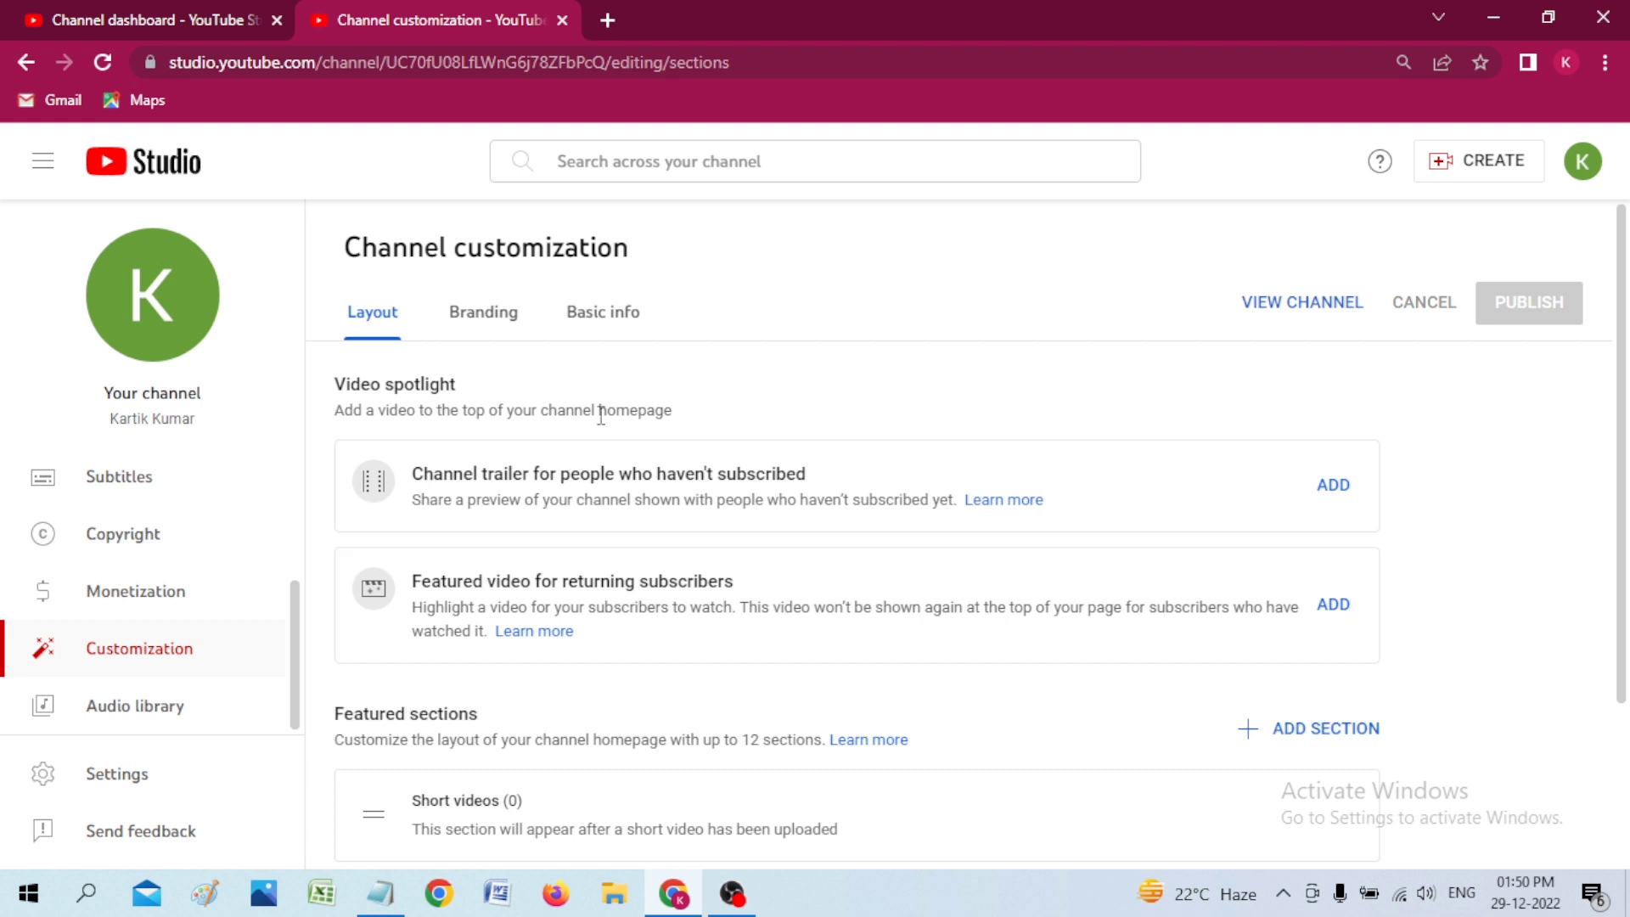
{"action": "scroll", "coordinate": [683, 611], "scroll_direction": "down", "scroll_amount": 3}
{"action": "scroll", "coordinate": [863, 648], "scroll_direction": "up", "scroll_amount": 3}
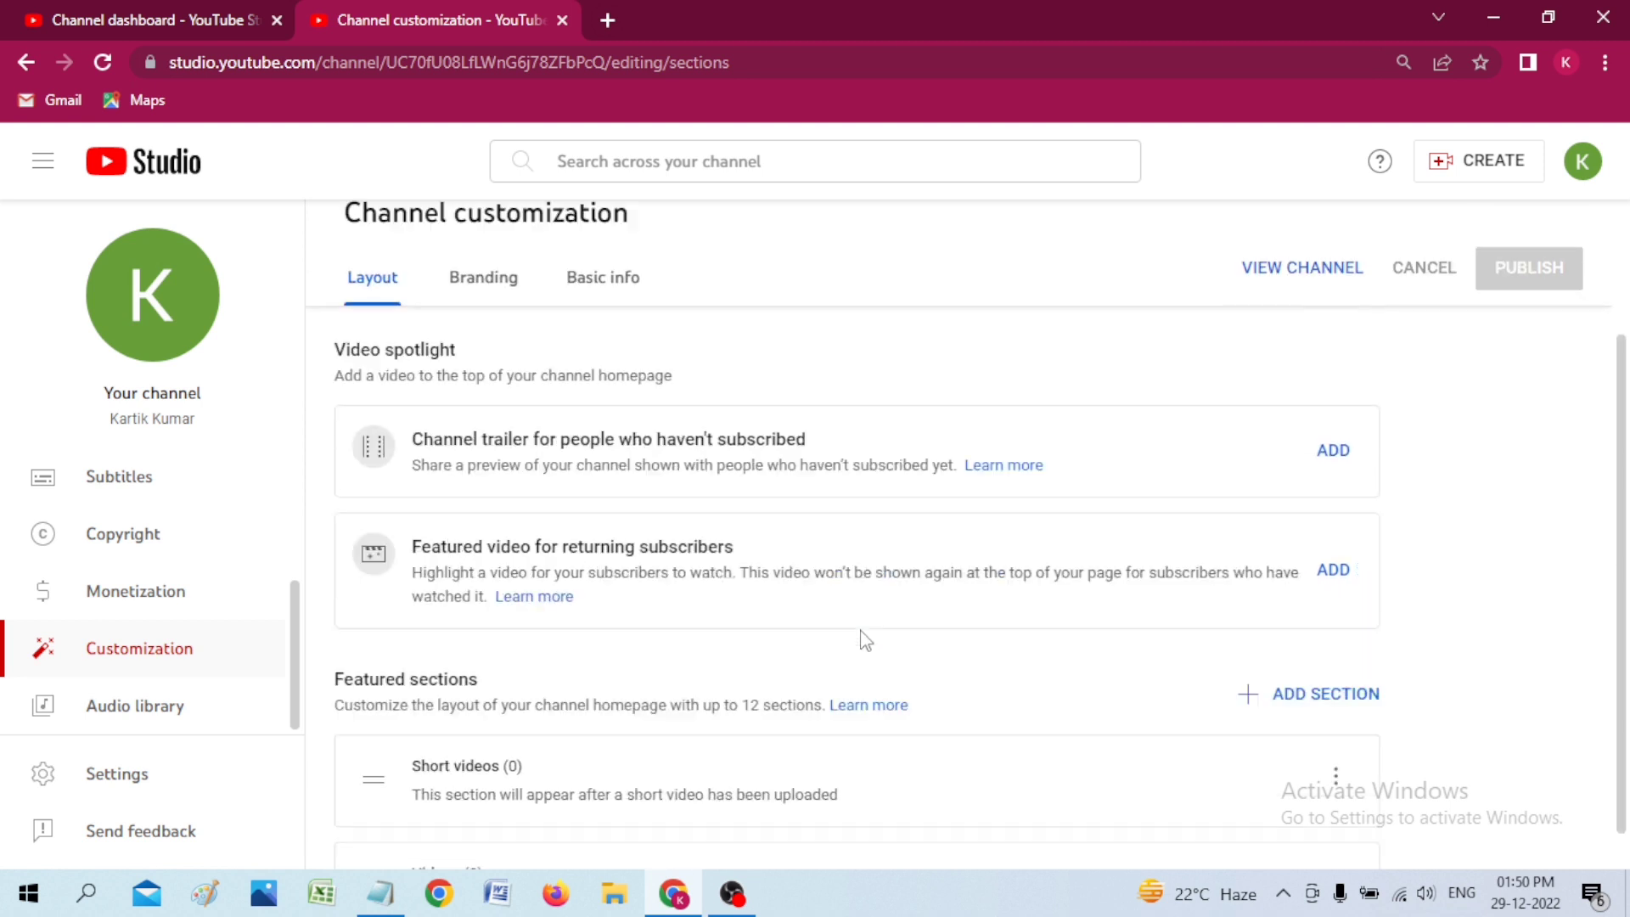
{"action": "left_click", "coordinate": [478, 318]}
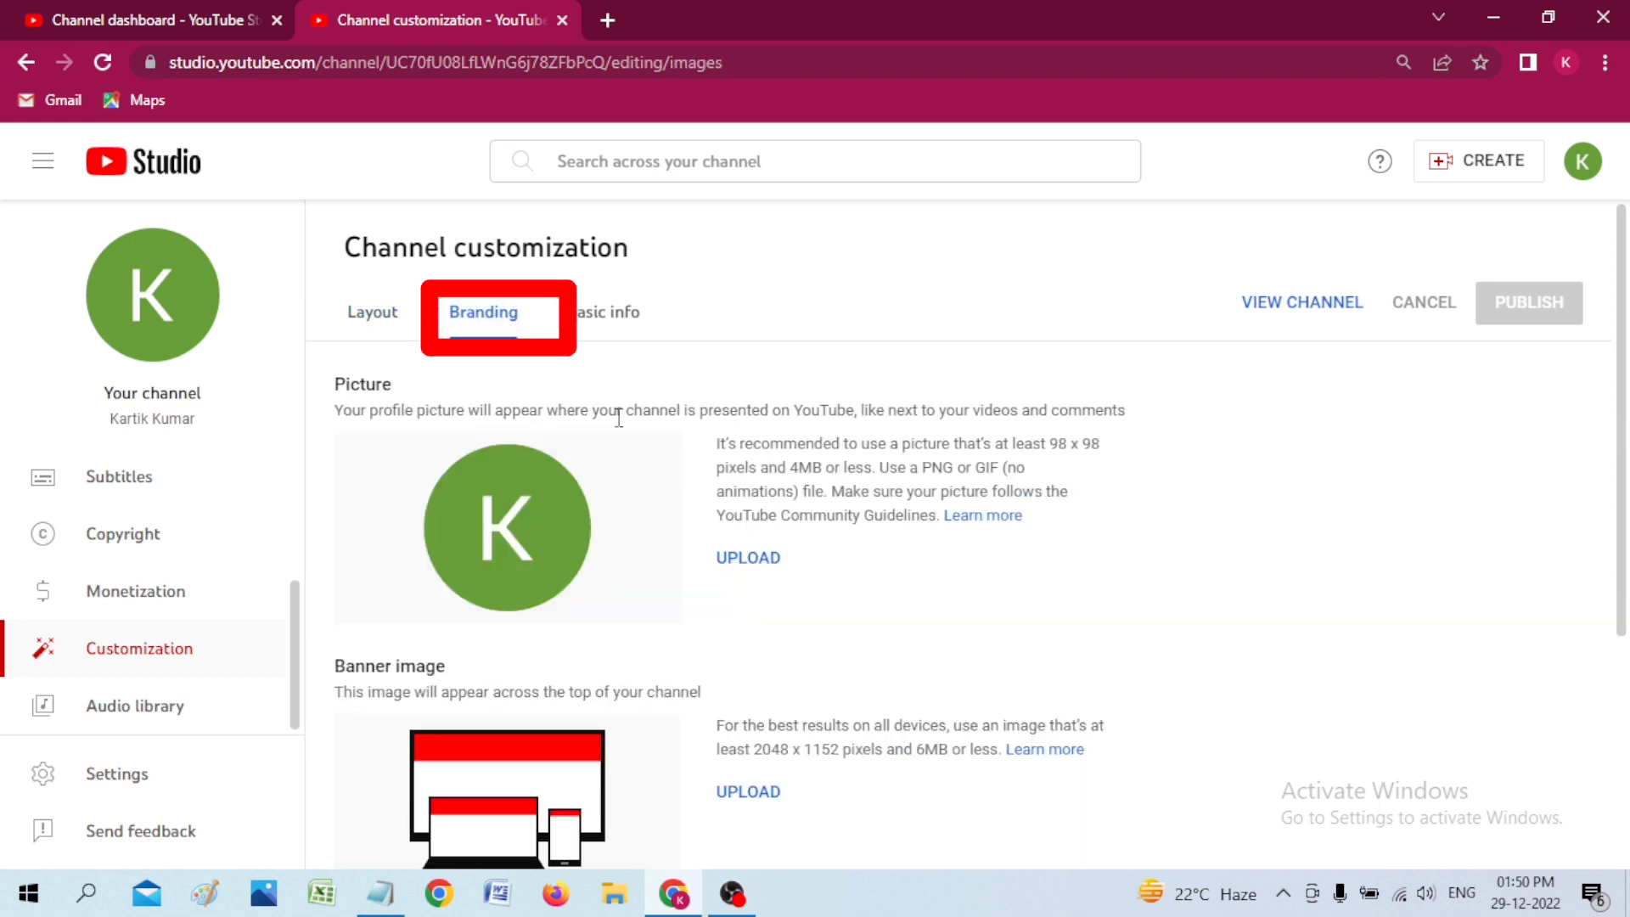
{"action": "left_click", "coordinate": [762, 567]}
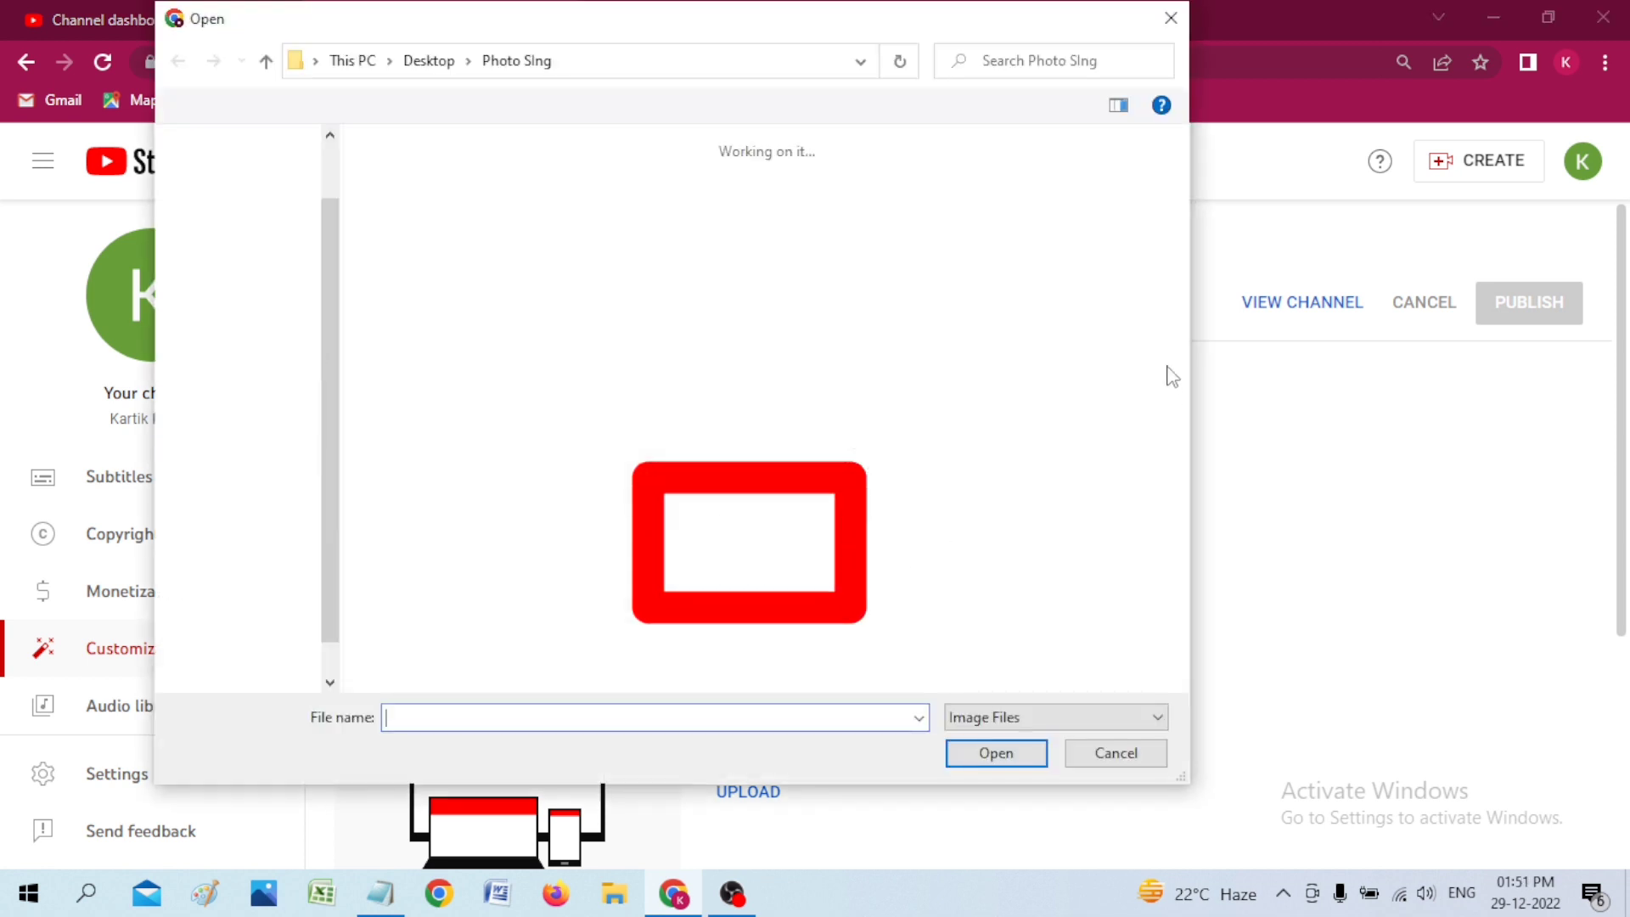
{"action": "left_click", "coordinate": [439, 405]}
{"action": "left_click", "coordinate": [999, 753]}
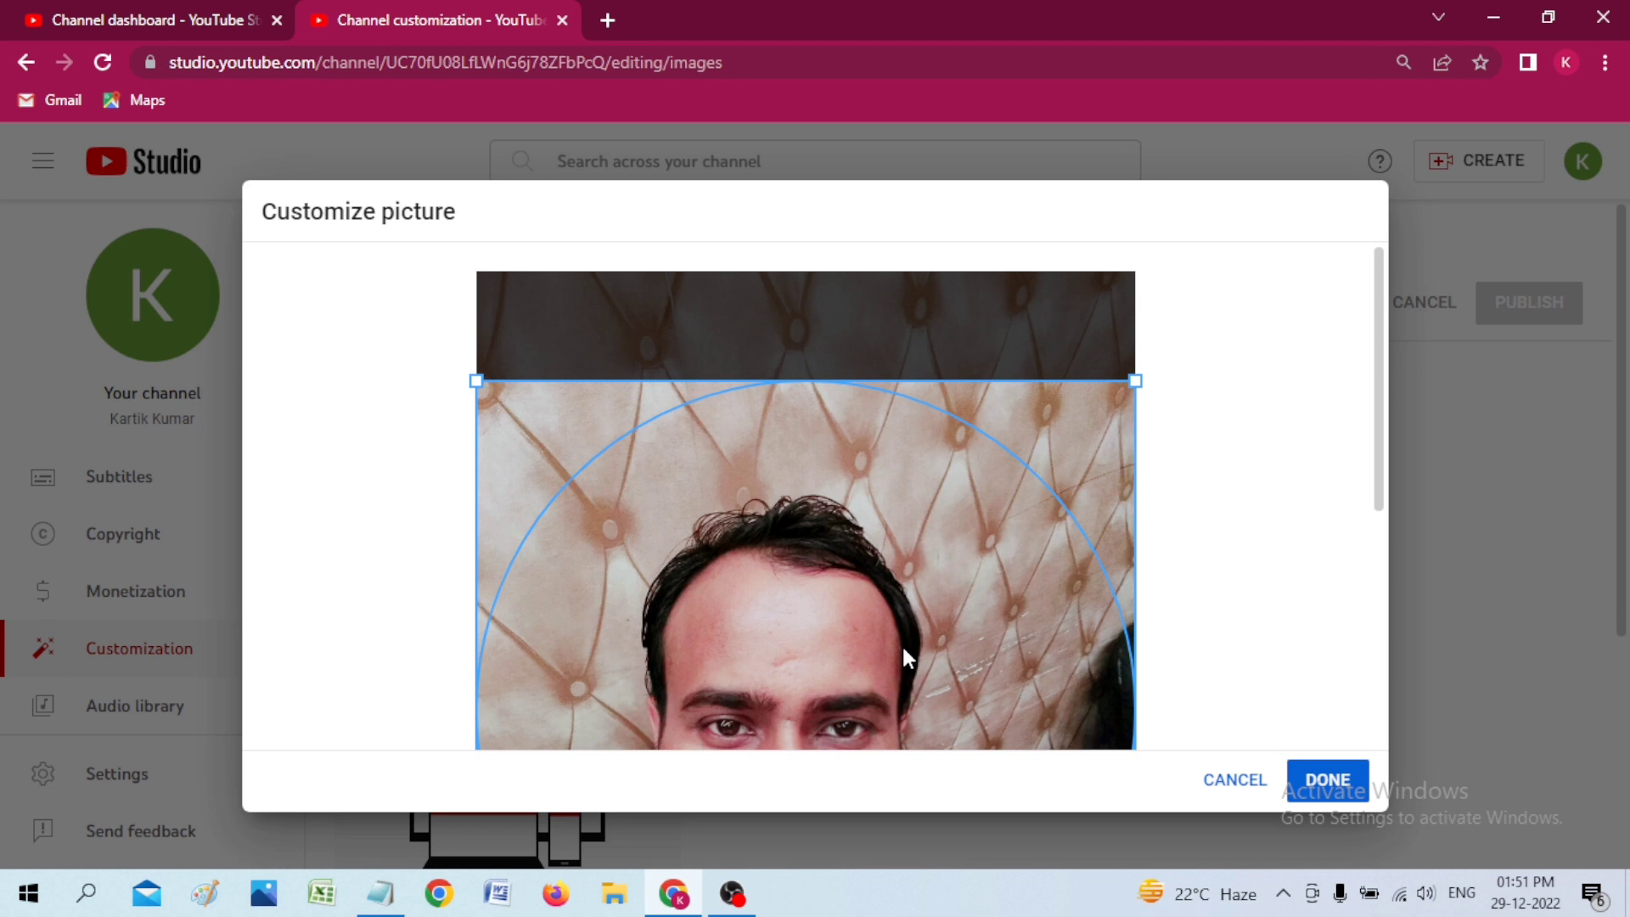
{"action": "scroll", "coordinate": [1188, 610], "scroll_direction": "down", "scroll_amount": 3}
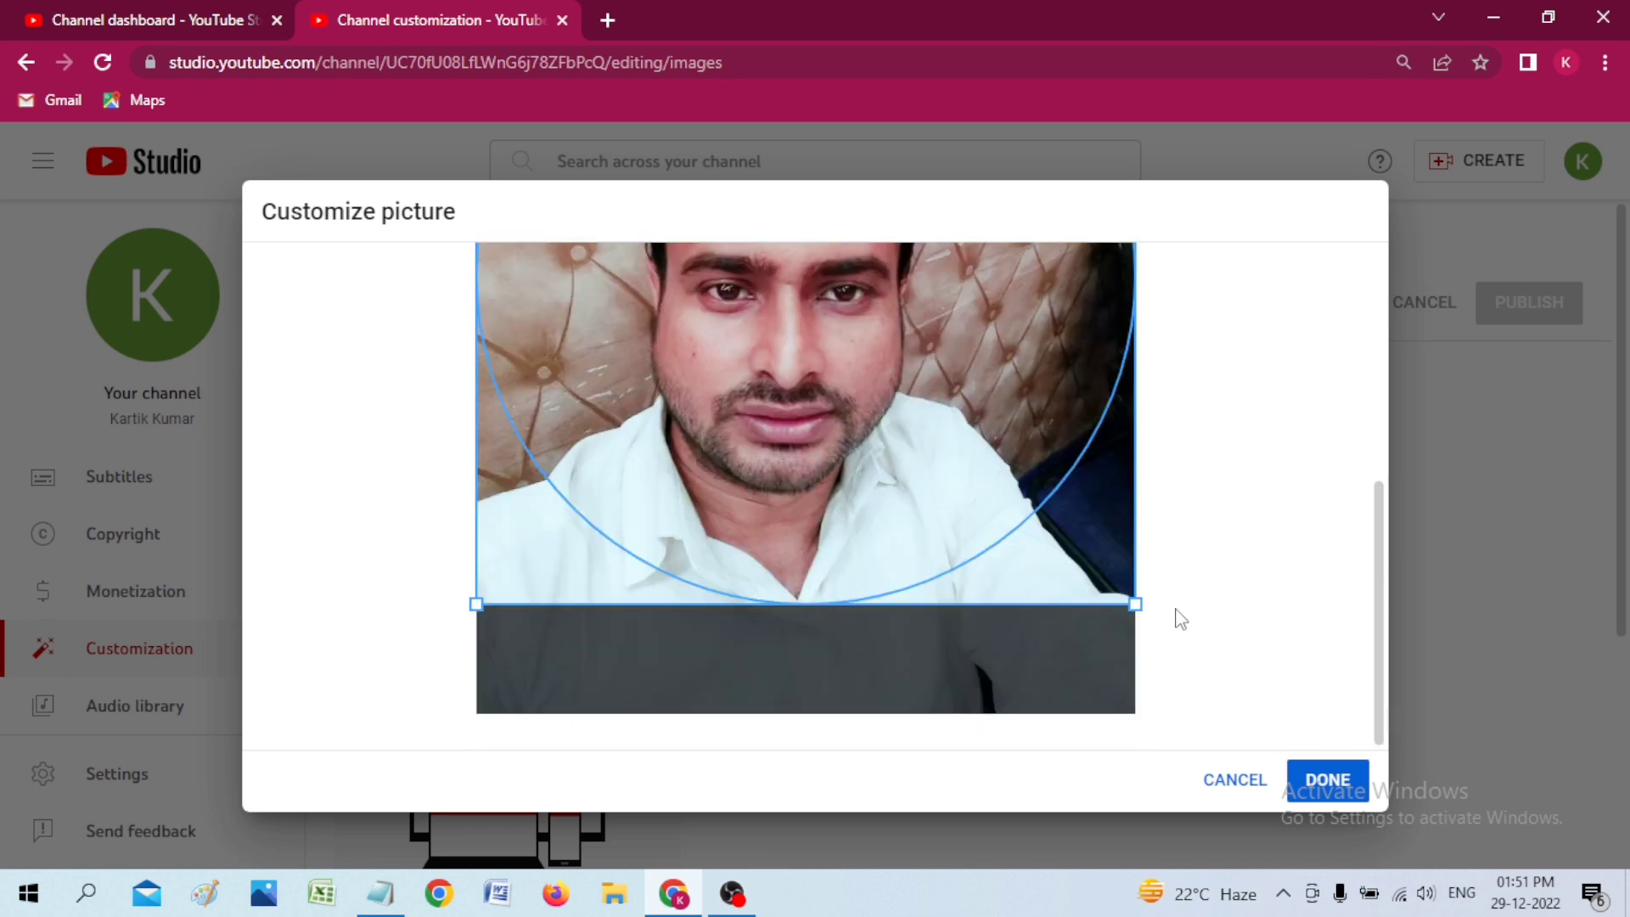
{"action": "left_click", "coordinate": [1328, 780]}
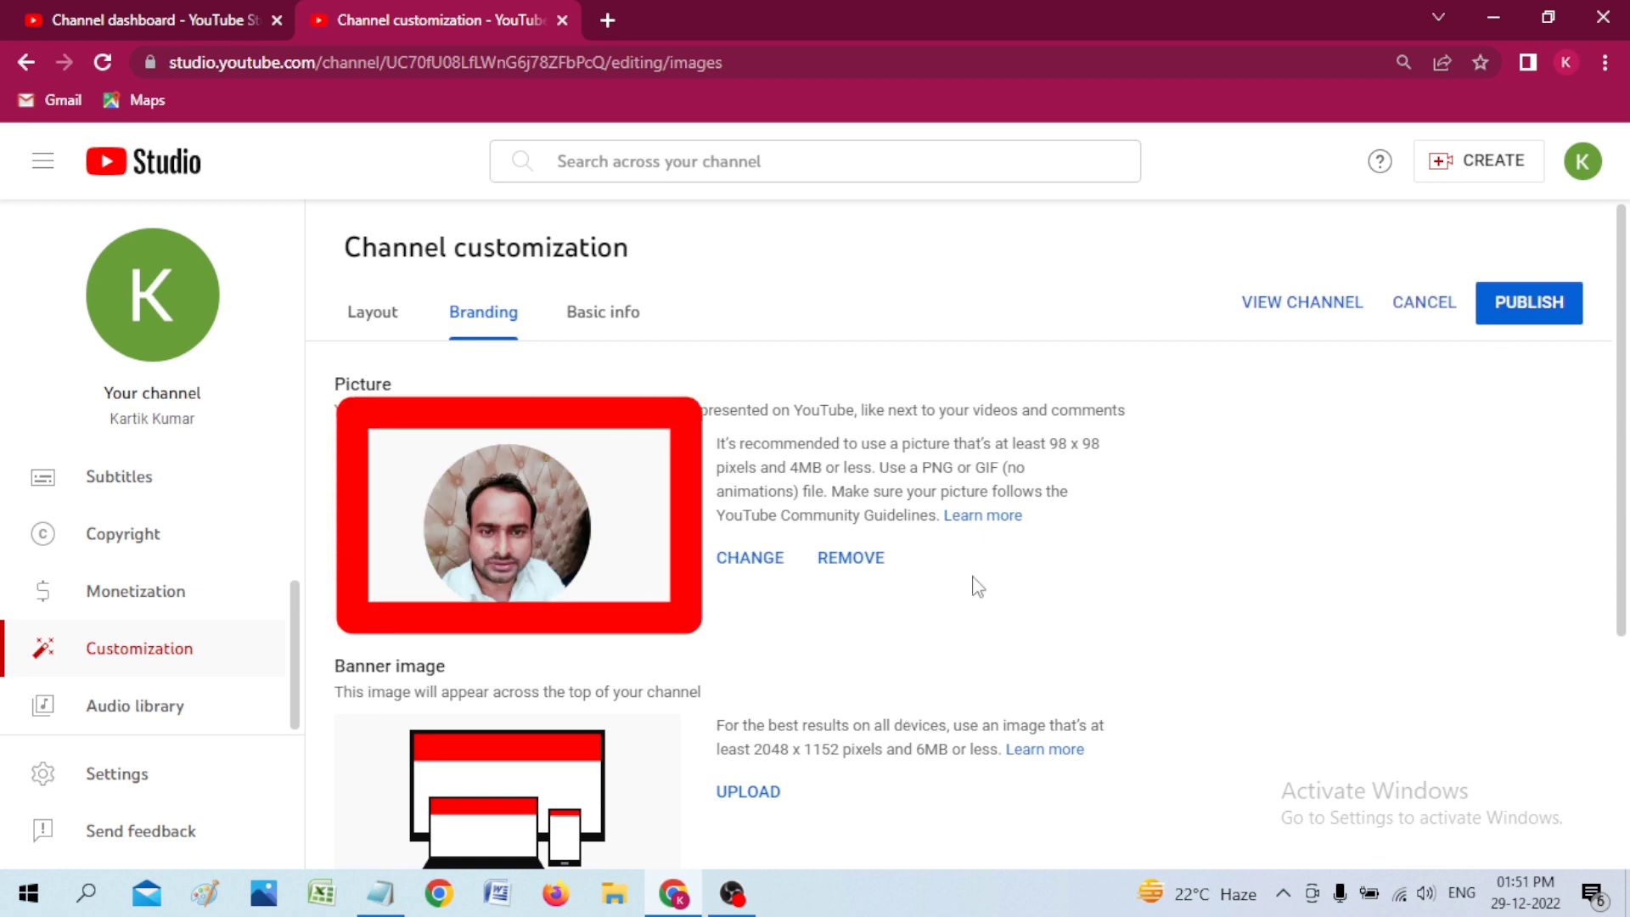
Step: Upload the image KARTIK TECH LOGCAP (2) as the channel's banner and accept the default crop
{"action": "scroll", "coordinate": [978, 564], "scroll_direction": "down", "scroll_amount": 1}
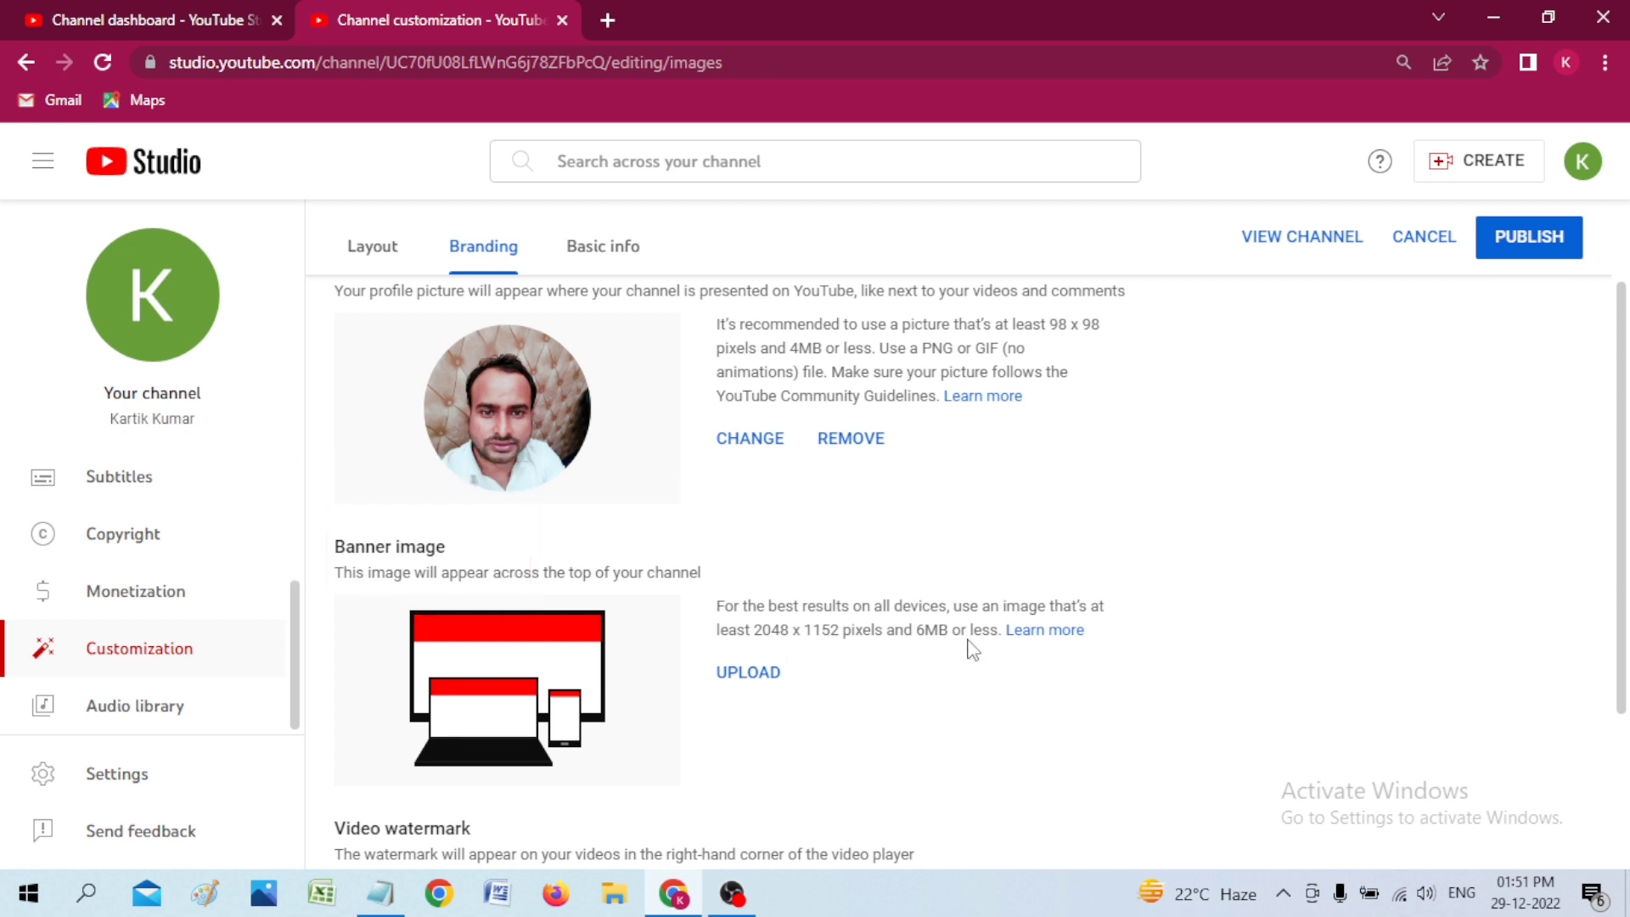
{"action": "left_click", "coordinate": [745, 679]}
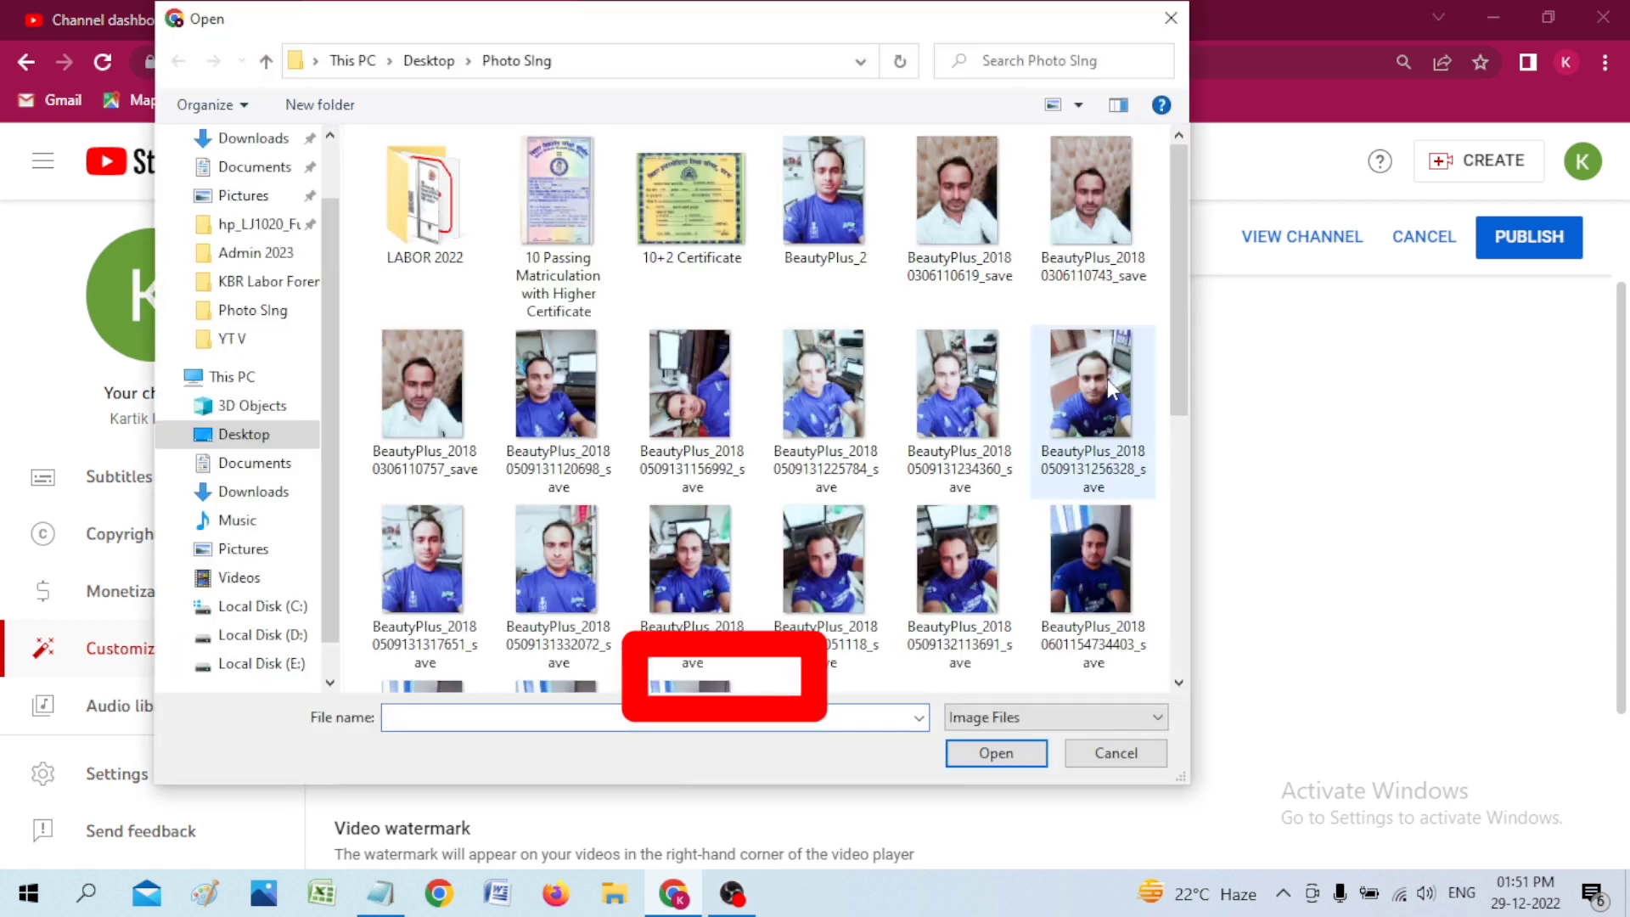
{"action": "scroll", "coordinate": [720, 611], "scroll_direction": "down", "scroll_amount": 5}
{"action": "left_click", "coordinate": [1093, 222]}
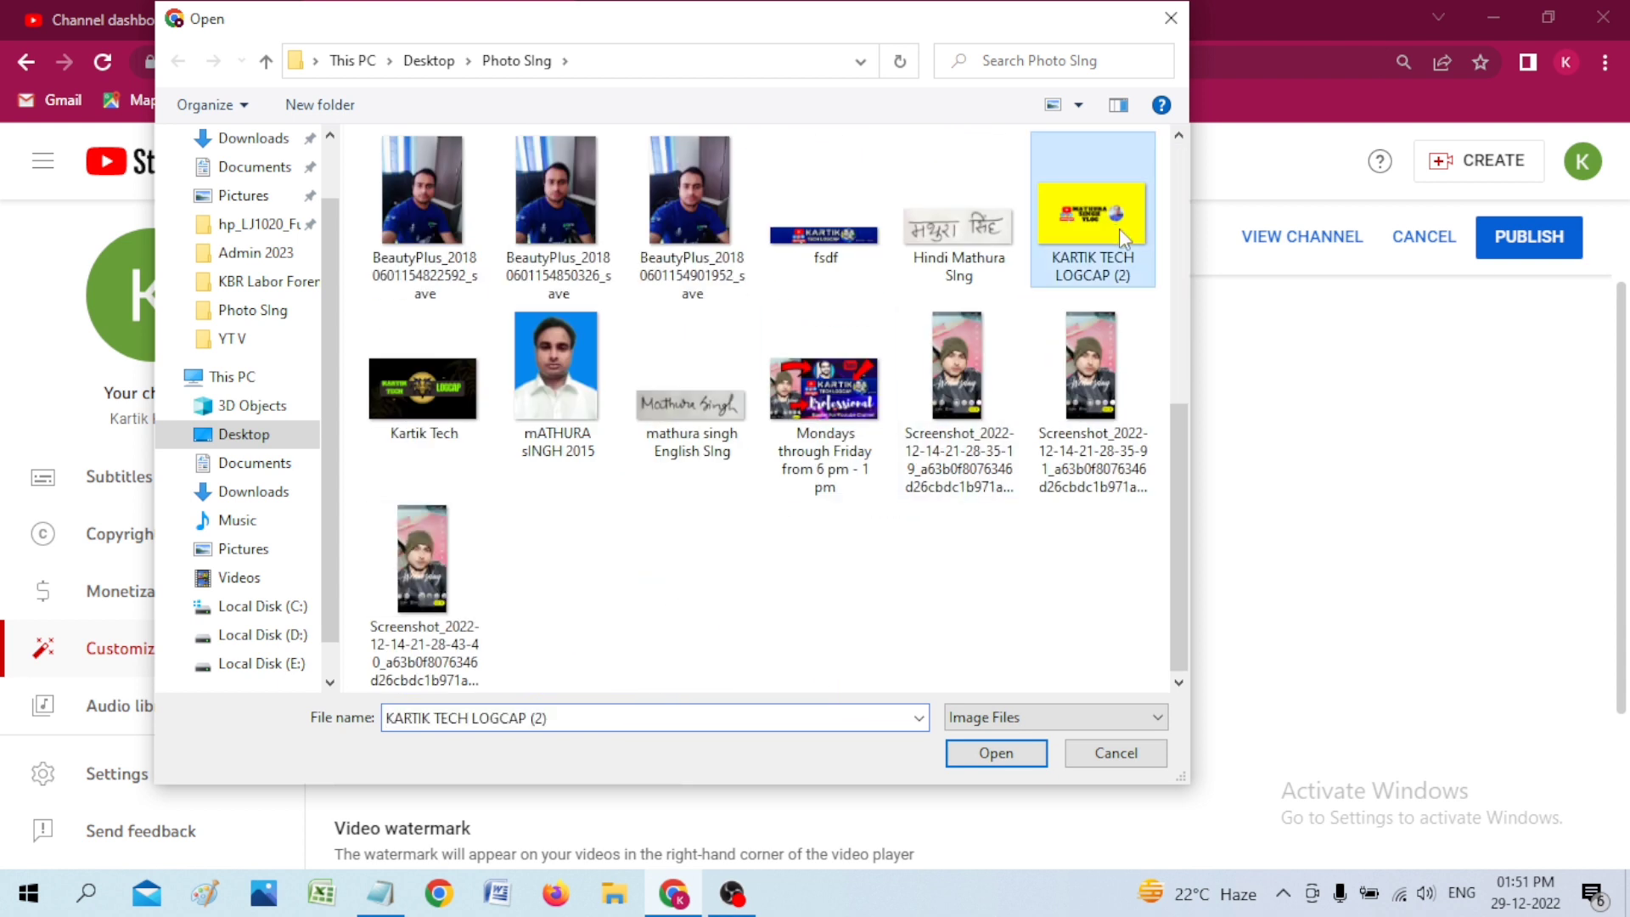
{"action": "left_click", "coordinate": [1020, 759]}
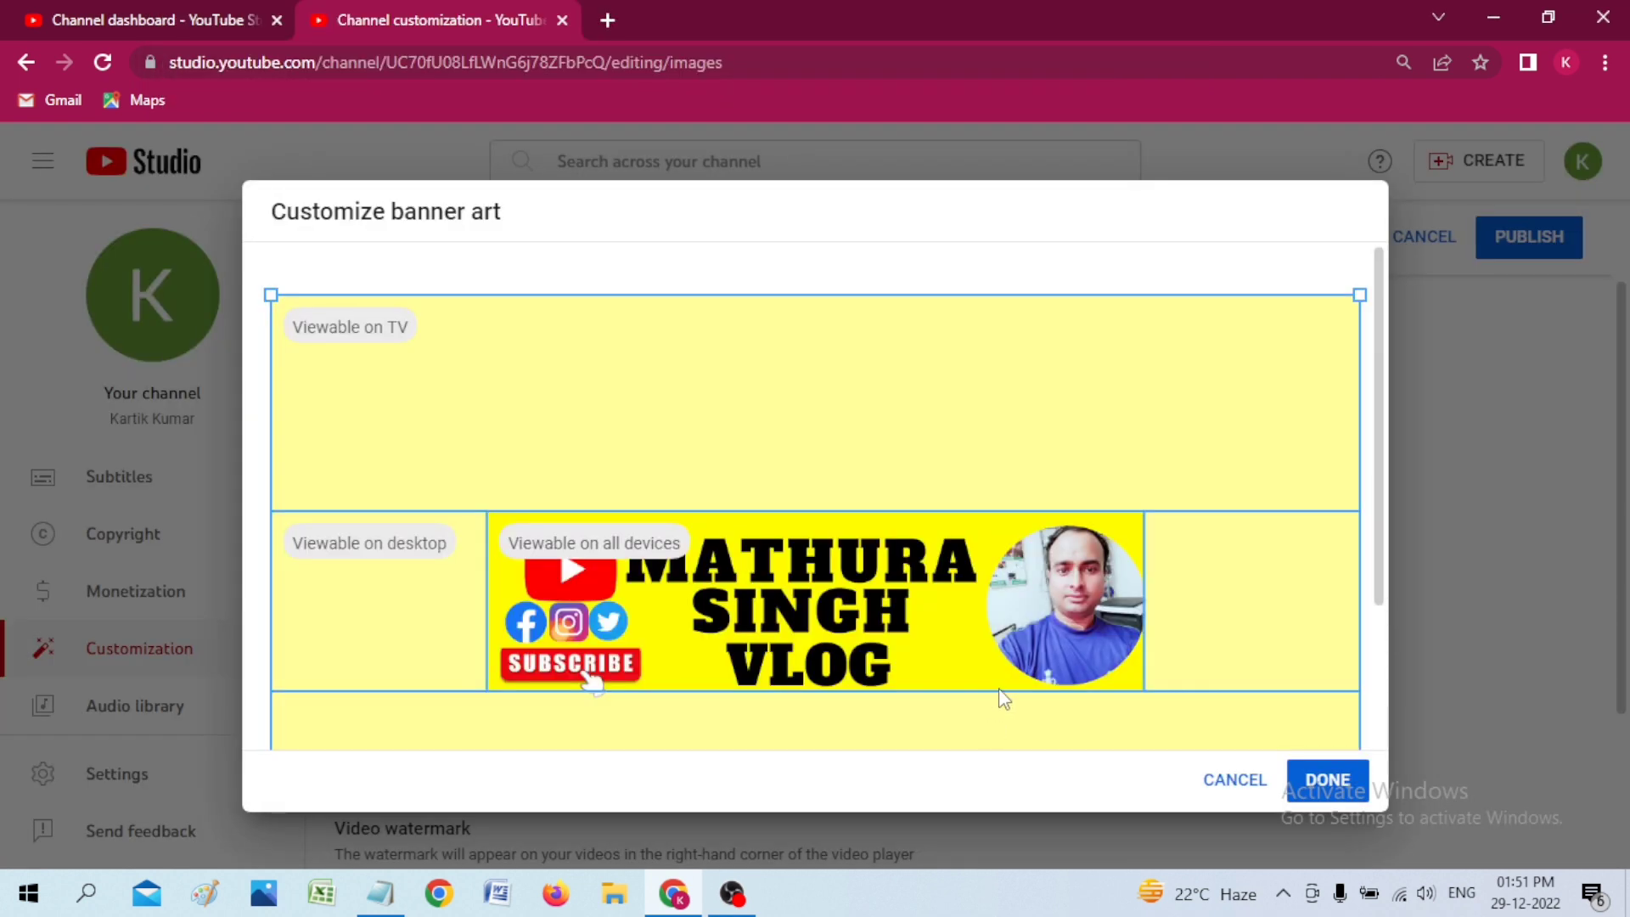
{"action": "left_click", "coordinate": [1340, 790]}
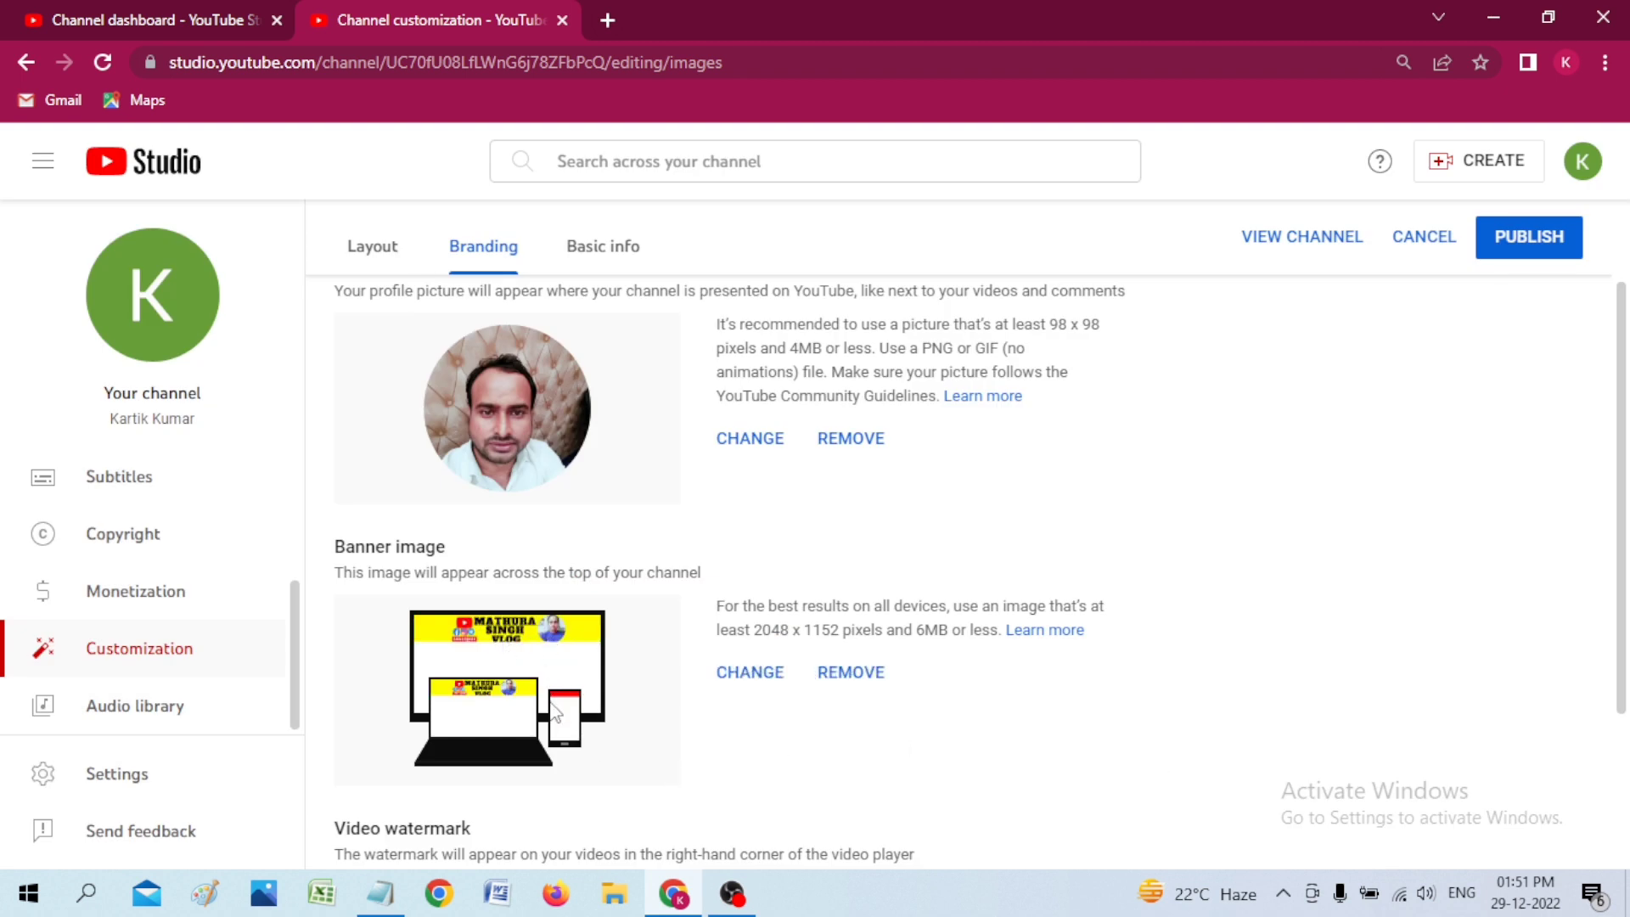
Step: Upload the image Kartik Tech as the channel's video watermark
{"action": "scroll", "coordinate": [561, 703], "scroll_direction": "down", "scroll_amount": 2}
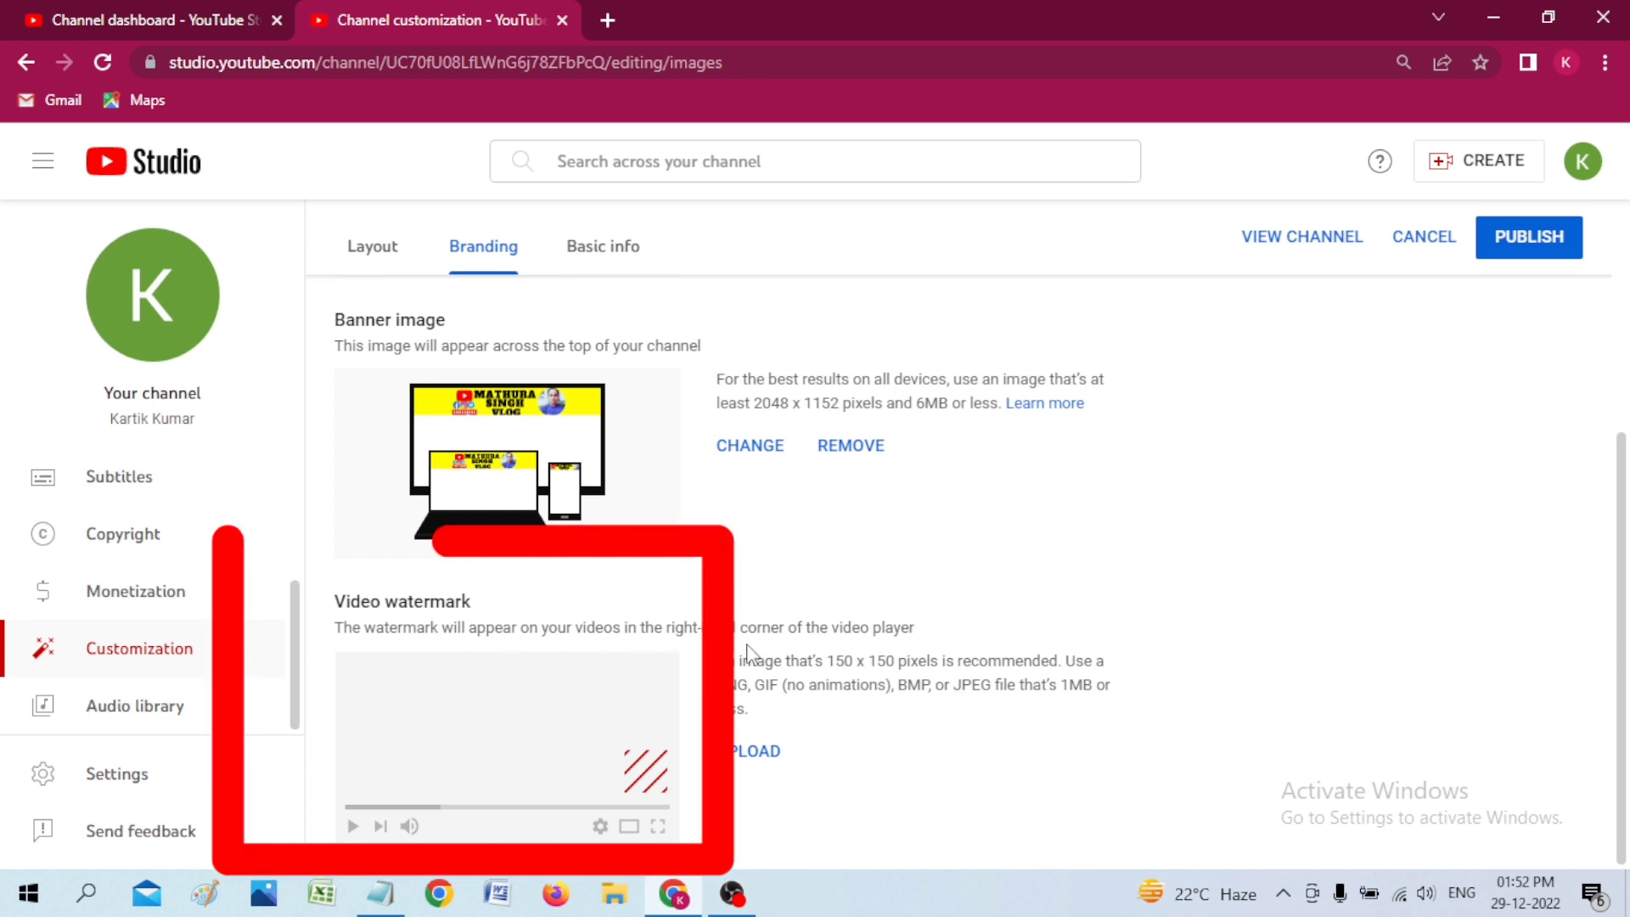
{"action": "left_click", "coordinate": [759, 754]}
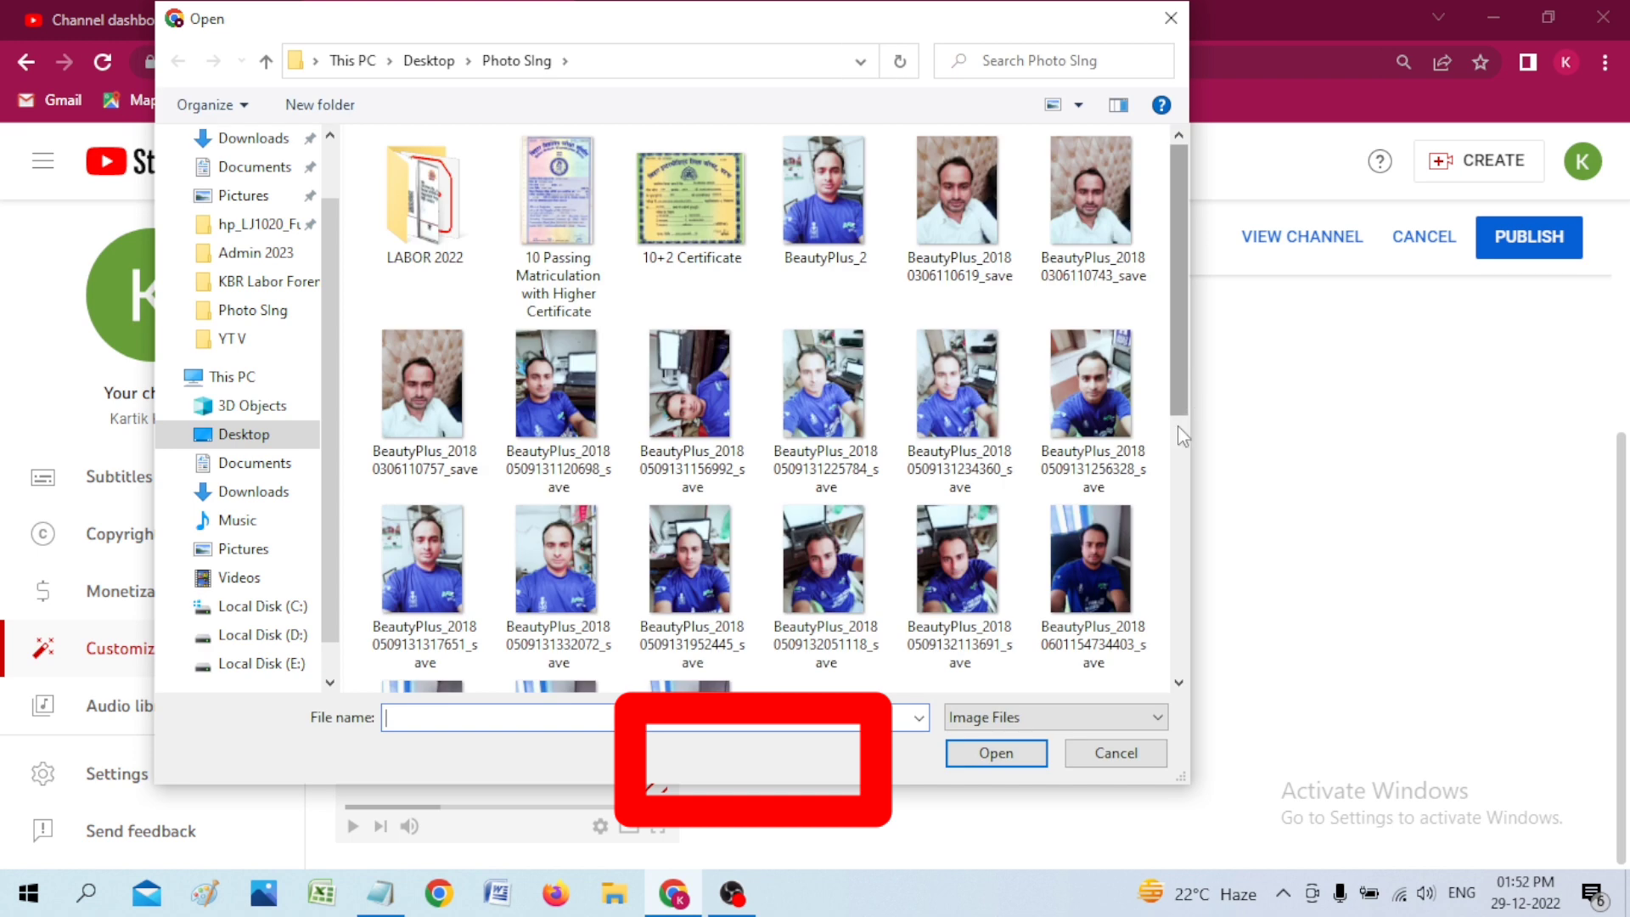
{"action": "scroll", "coordinate": [954, 450], "scroll_direction": "down", "scroll_amount": 5}
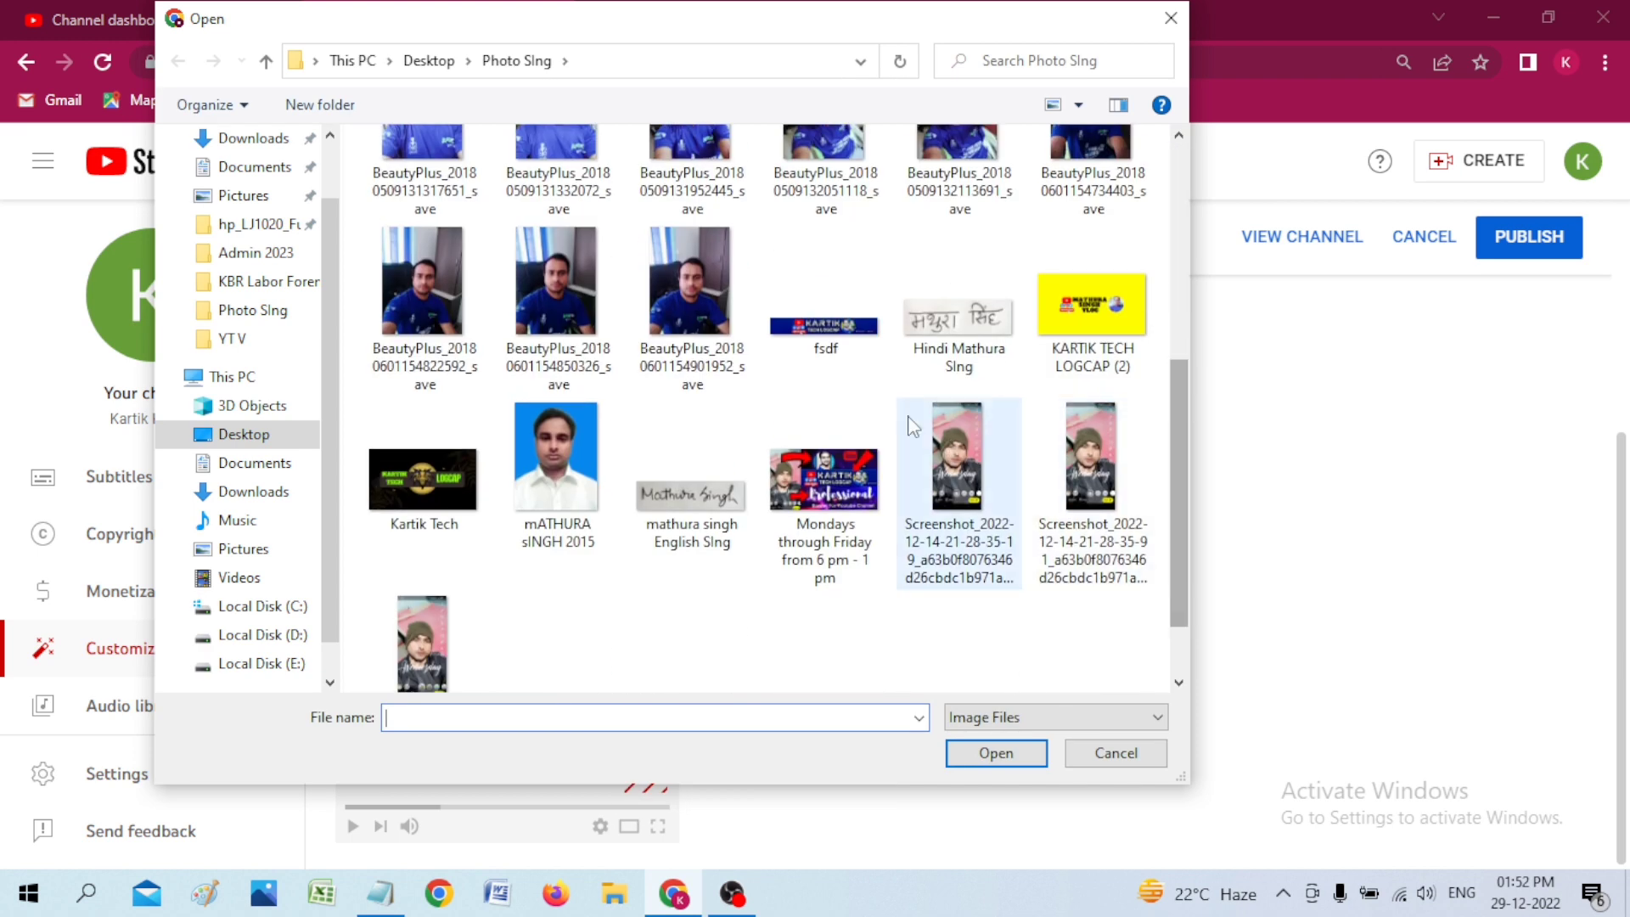
{"action": "left_click", "coordinate": [408, 482]}
{"action": "left_click", "coordinate": [997, 753]}
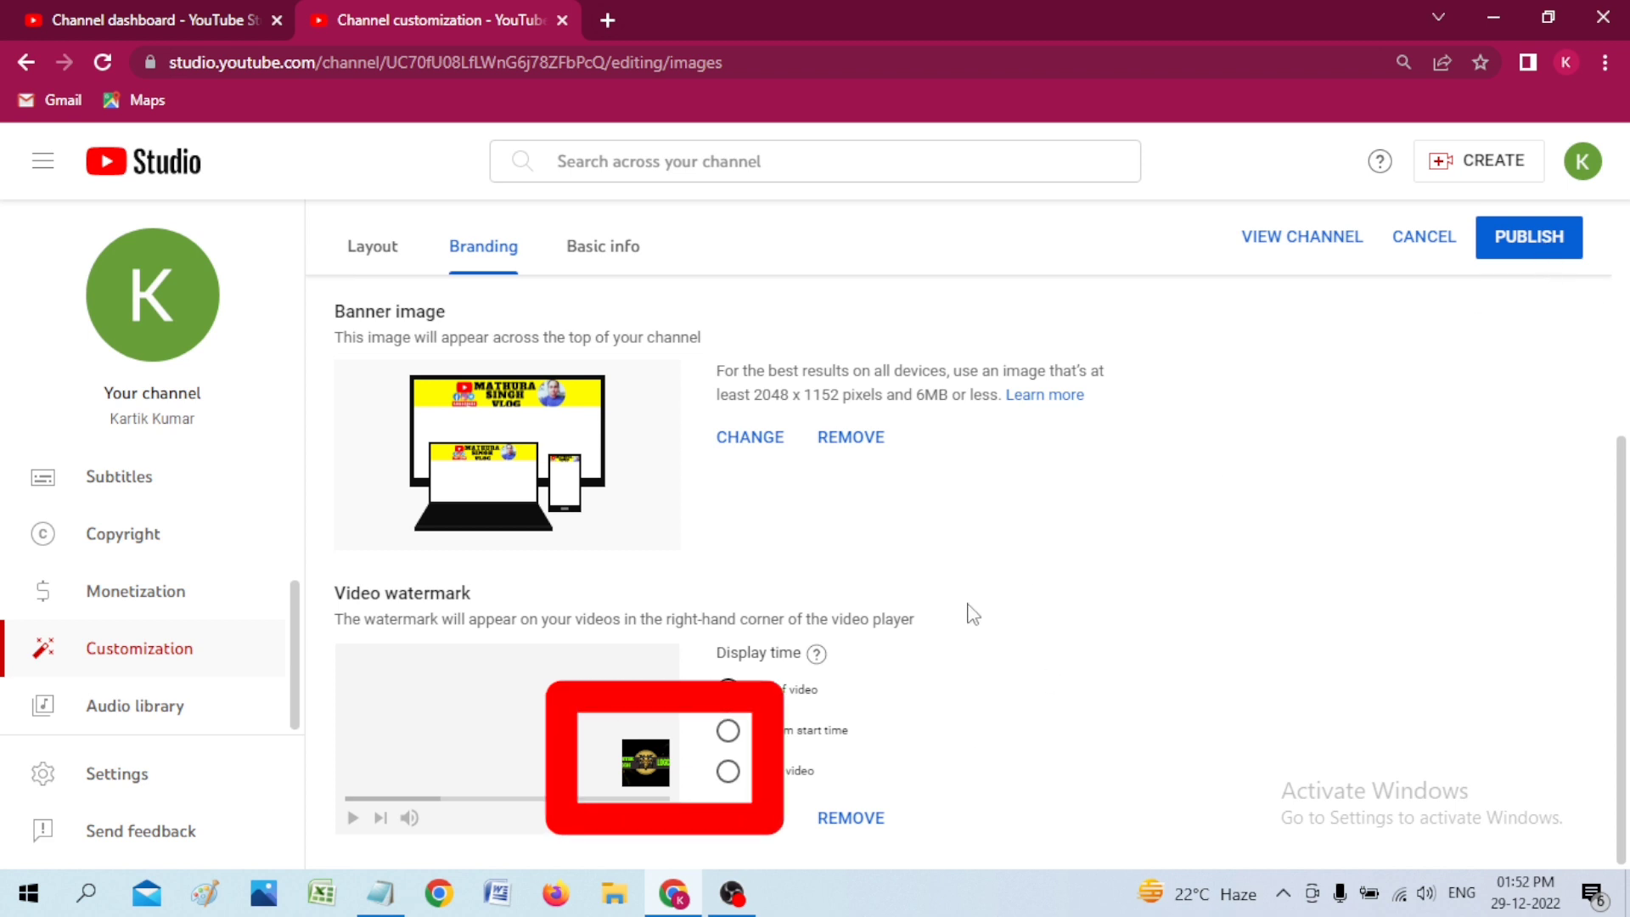
Step: Look over the branding images and open the channel's basic info
{"action": "scroll", "coordinate": [972, 610], "scroll_direction": "up", "scroll_amount": 4}
{"action": "scroll", "coordinate": [665, 683], "scroll_direction": "down", "scroll_amount": 5}
{"action": "scroll", "coordinate": [960, 690], "scroll_direction": "up", "scroll_amount": 5}
{"action": "left_click", "coordinate": [586, 316]}
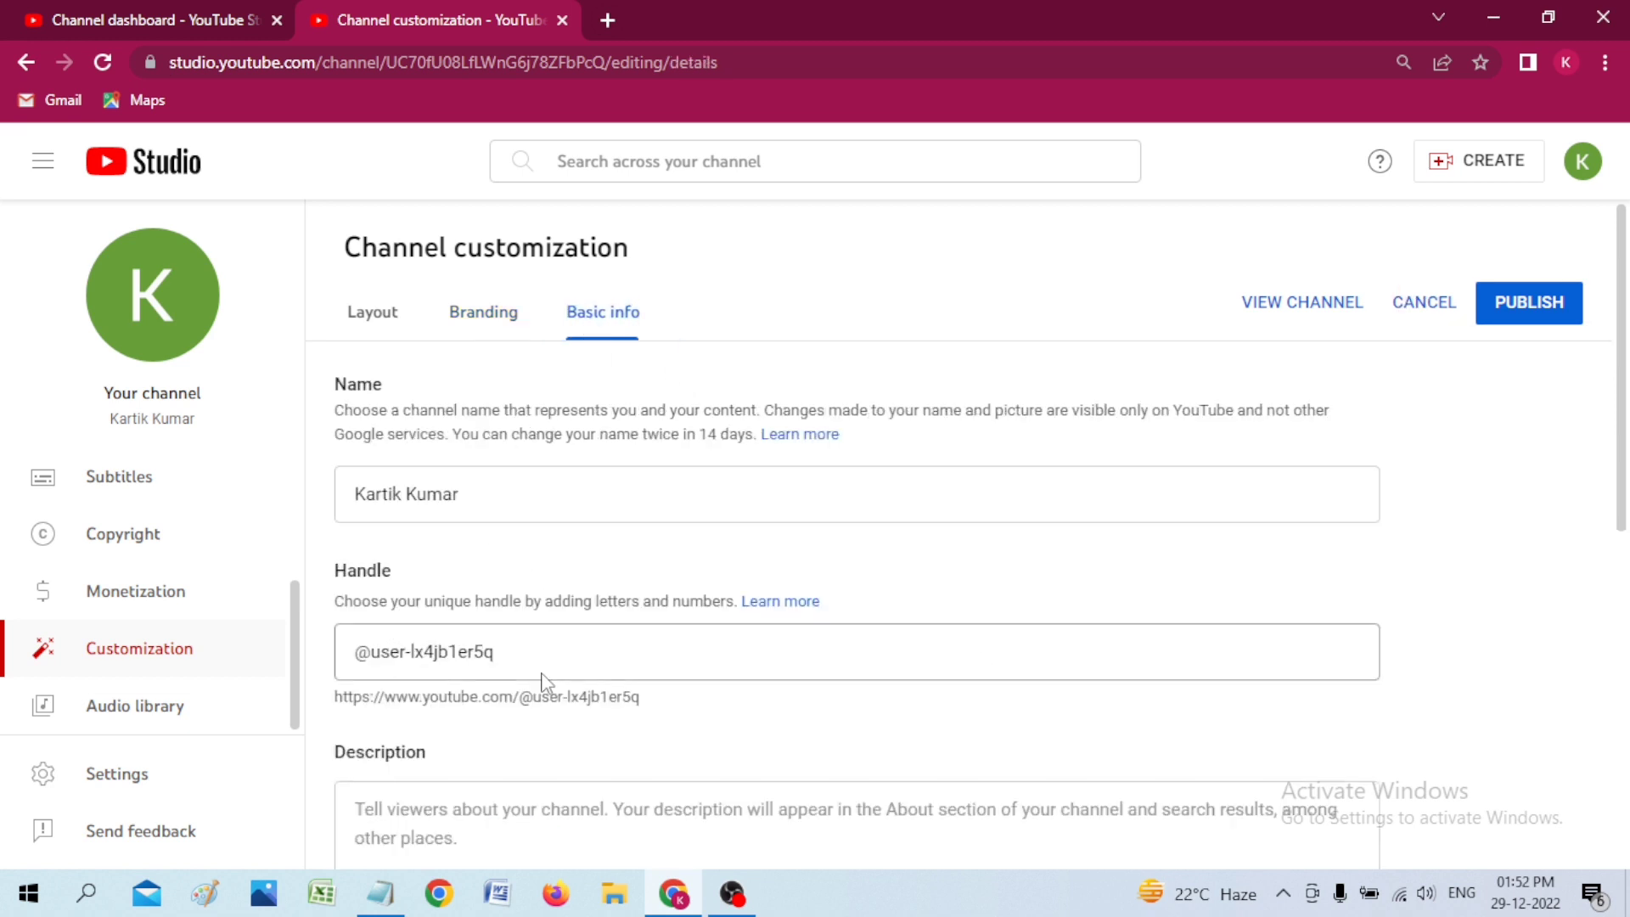
Step: Review the channel's basic info, from name, handle and description down to the channel URL, links and contact email
{"action": "scroll", "coordinate": [509, 683], "scroll_direction": "down", "scroll_amount": 5}
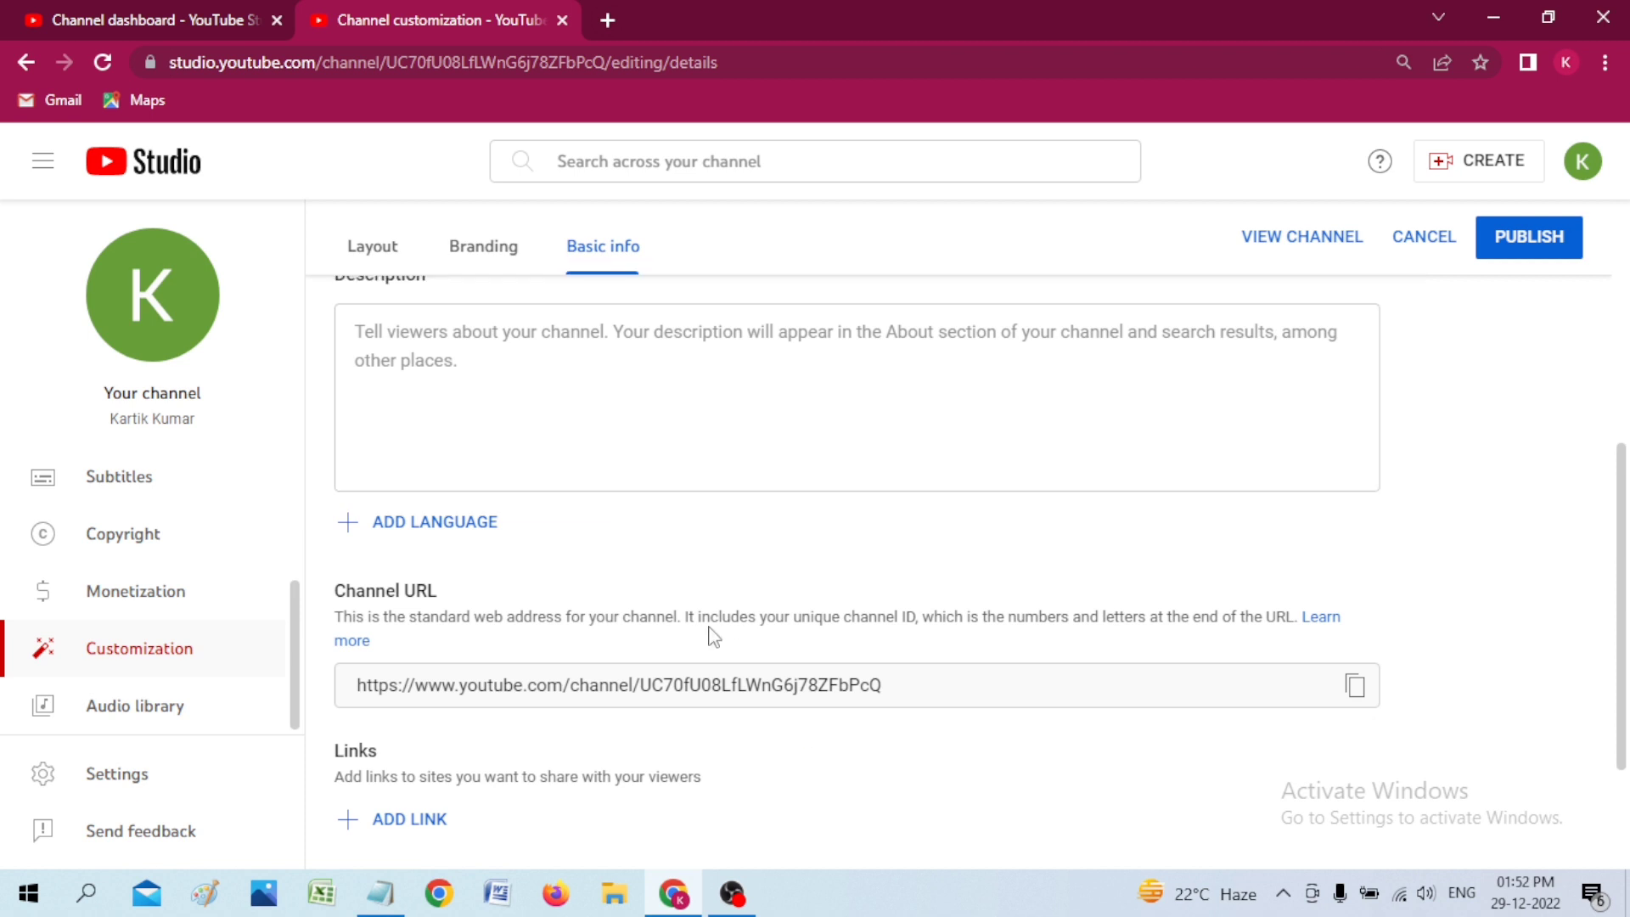
{"action": "scroll", "coordinate": [674, 608], "scroll_direction": "down", "scroll_amount": 2}
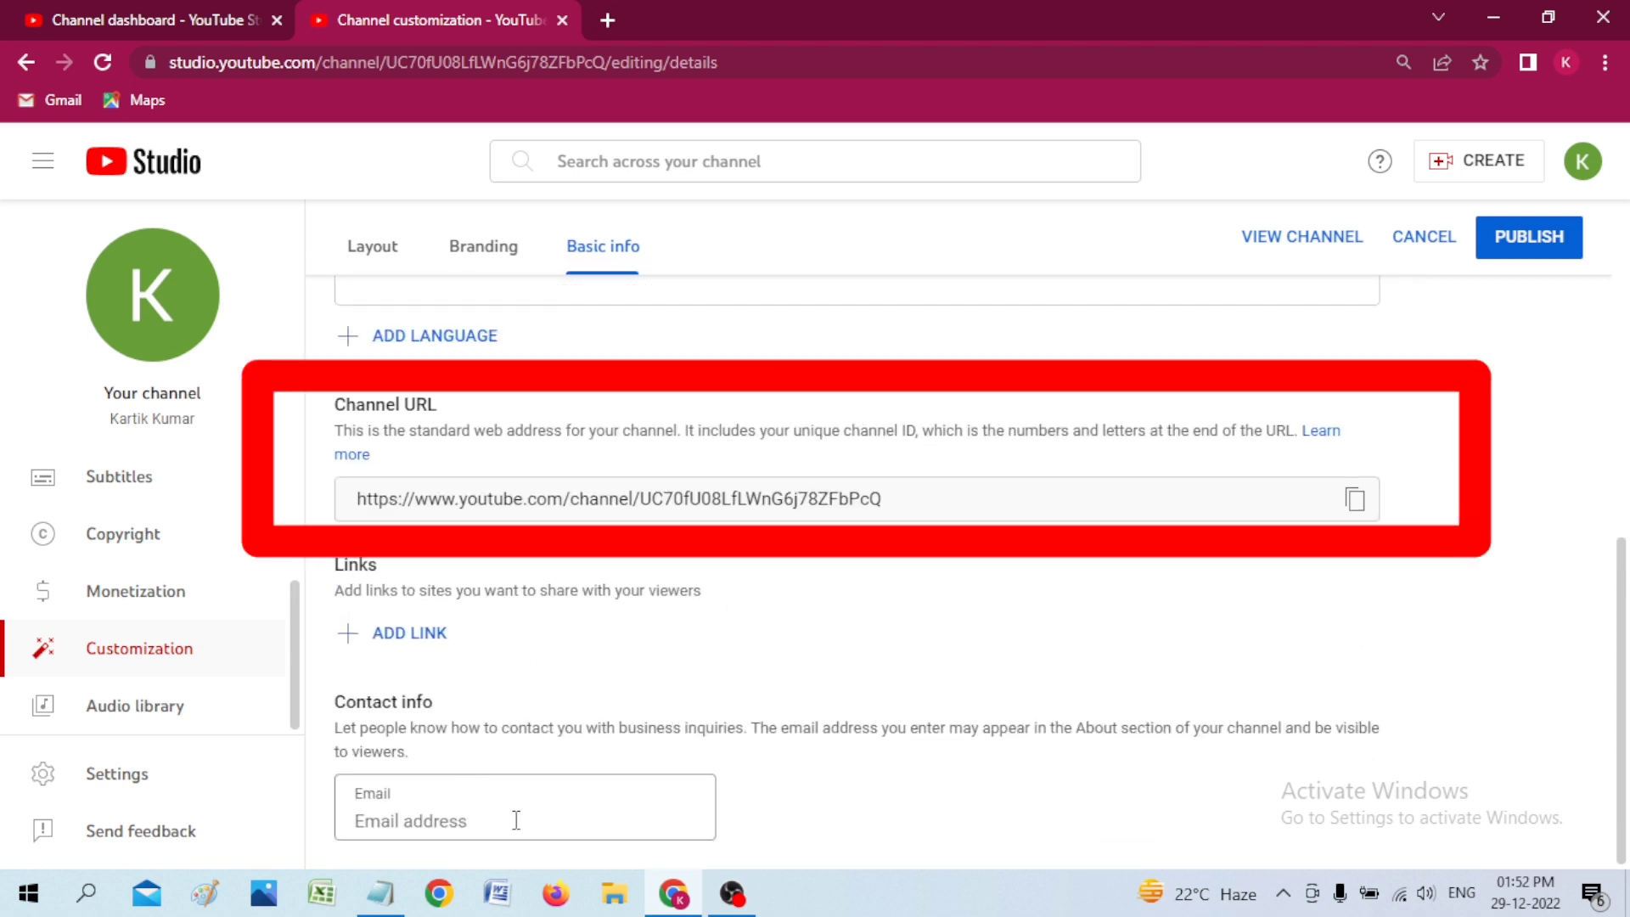
{"action": "scroll", "coordinate": [1117, 592], "scroll_direction": "up", "scroll_amount": 4}
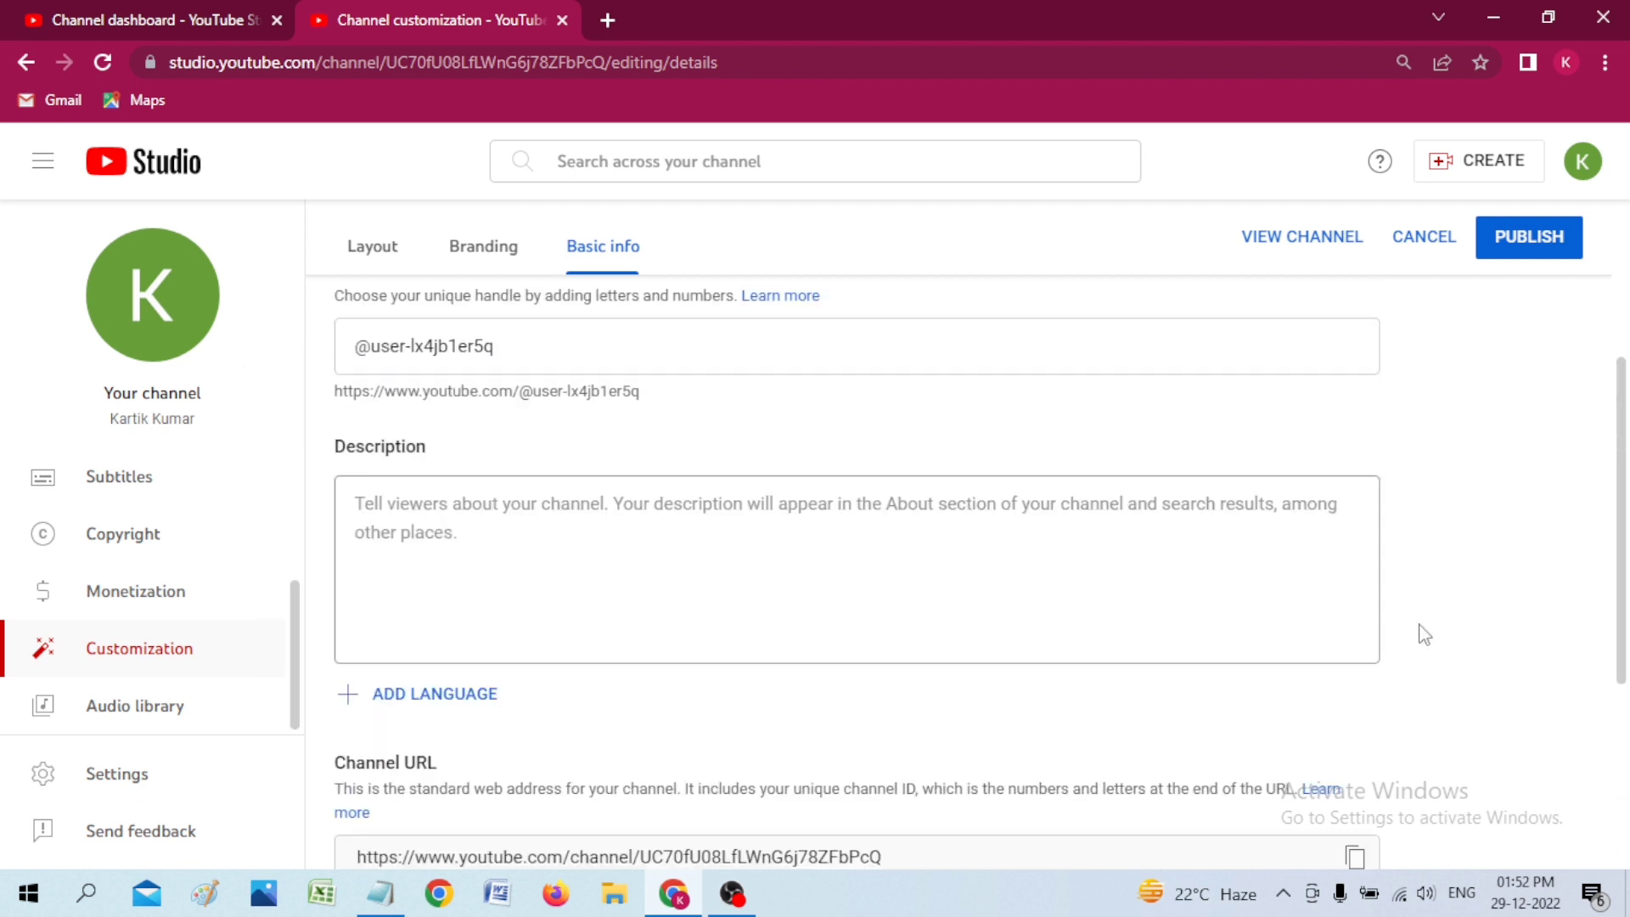
{"action": "scroll", "coordinate": [1119, 627], "scroll_direction": "up", "scroll_amount": 4}
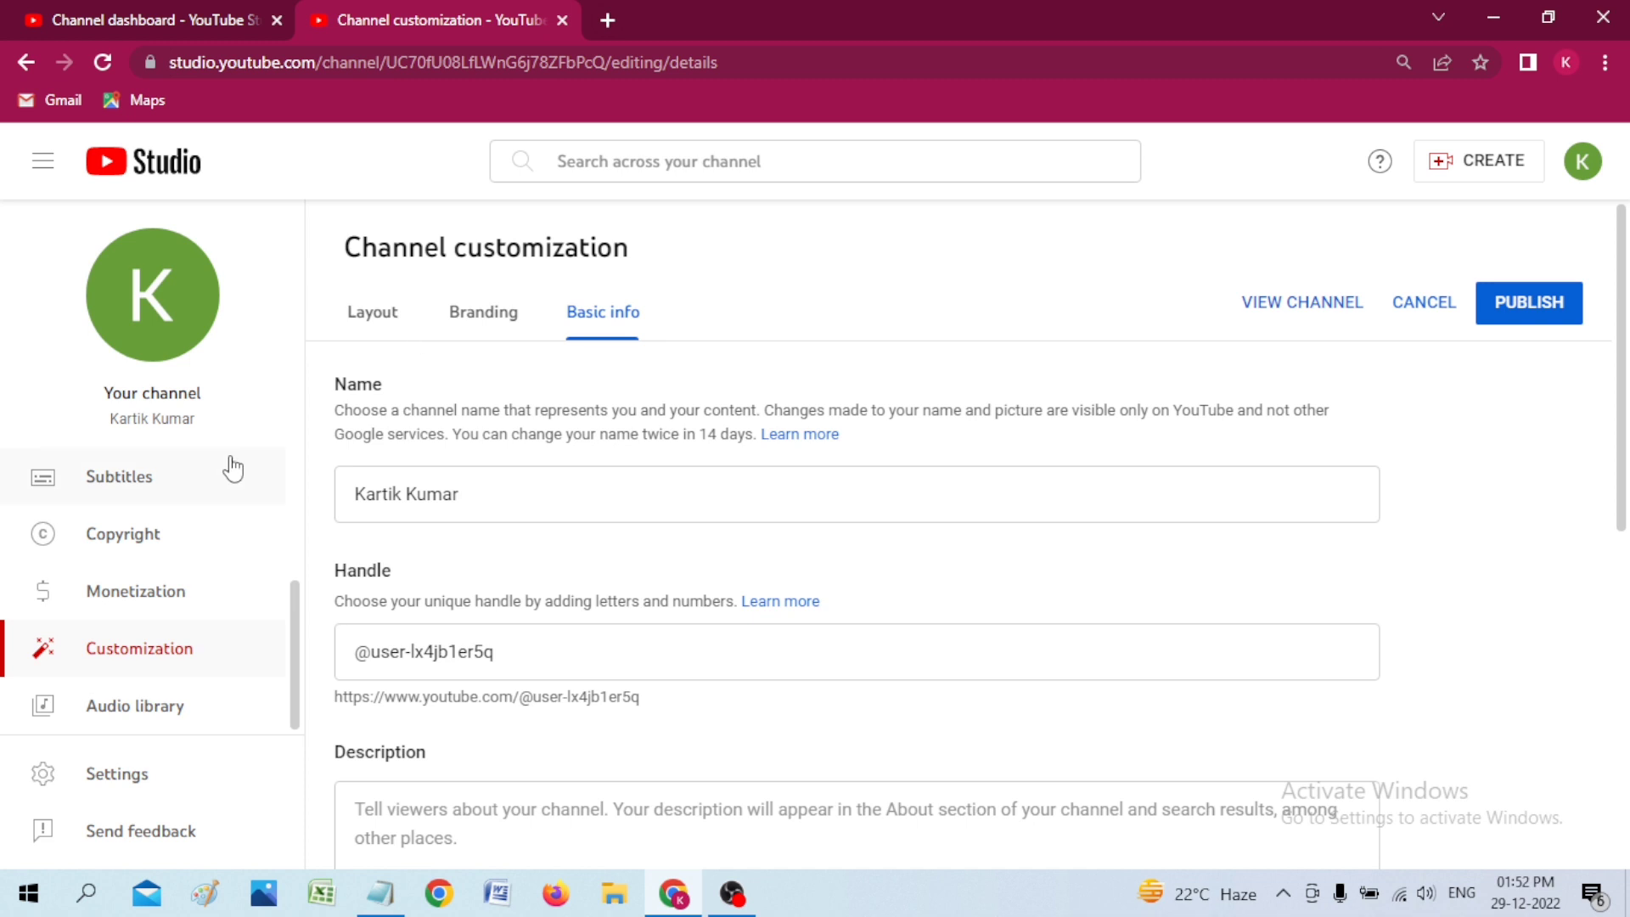
Step: Try to open the channel subtitles, decline discarding the unpublished customization changes, and open the channel's layout settings
{"action": "left_click", "coordinate": [154, 490]}
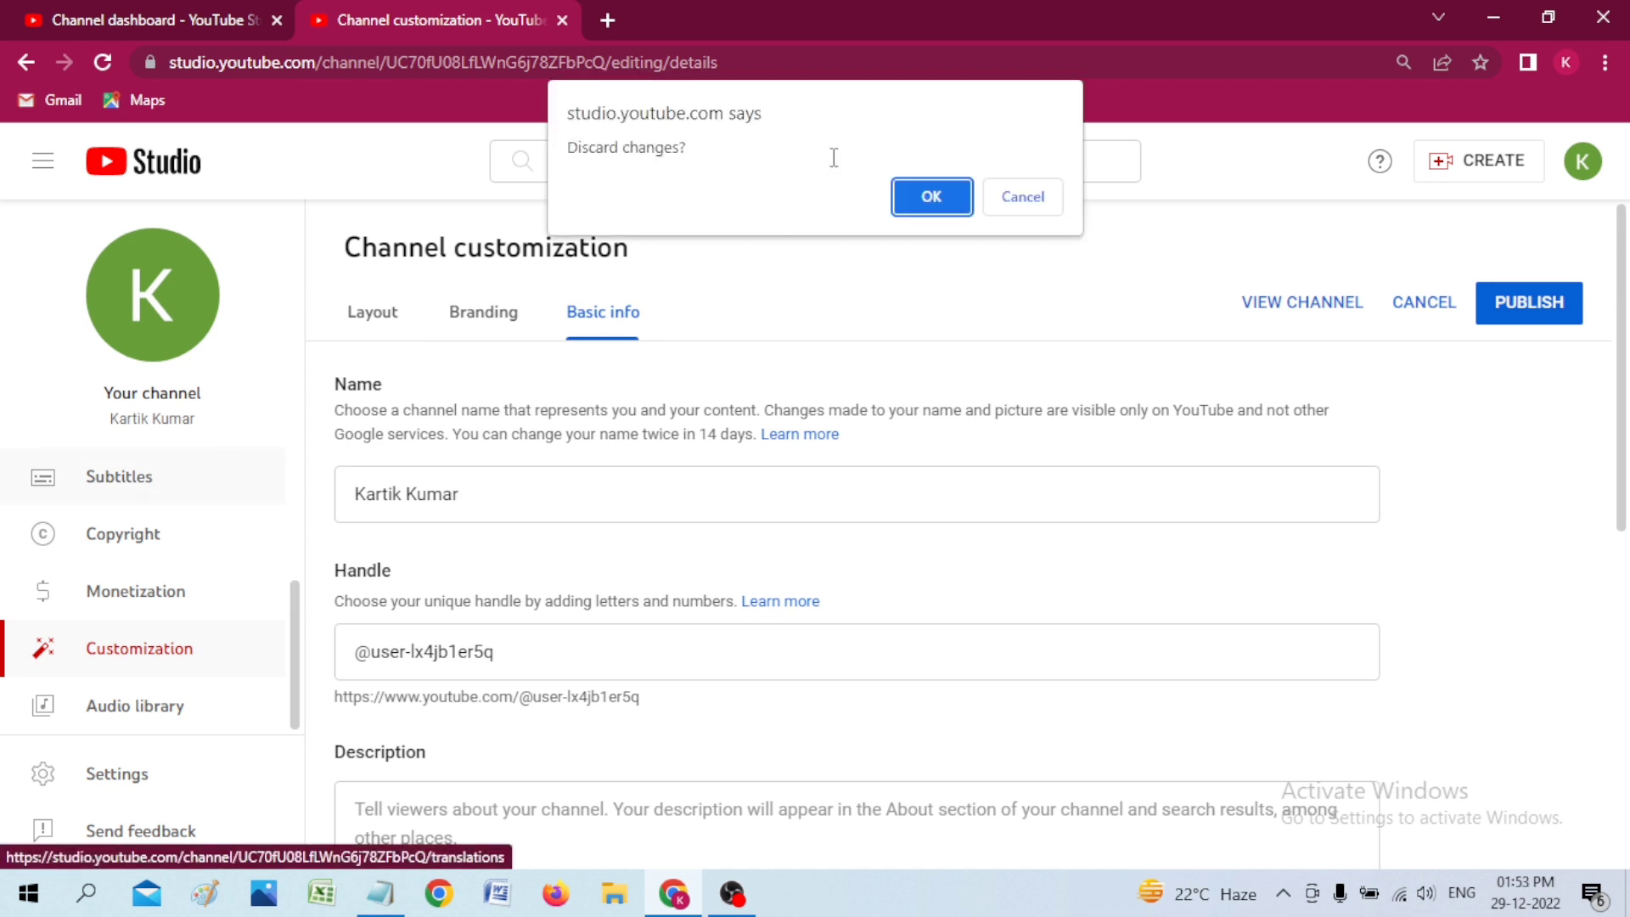
{"action": "left_click", "coordinate": [1024, 204]}
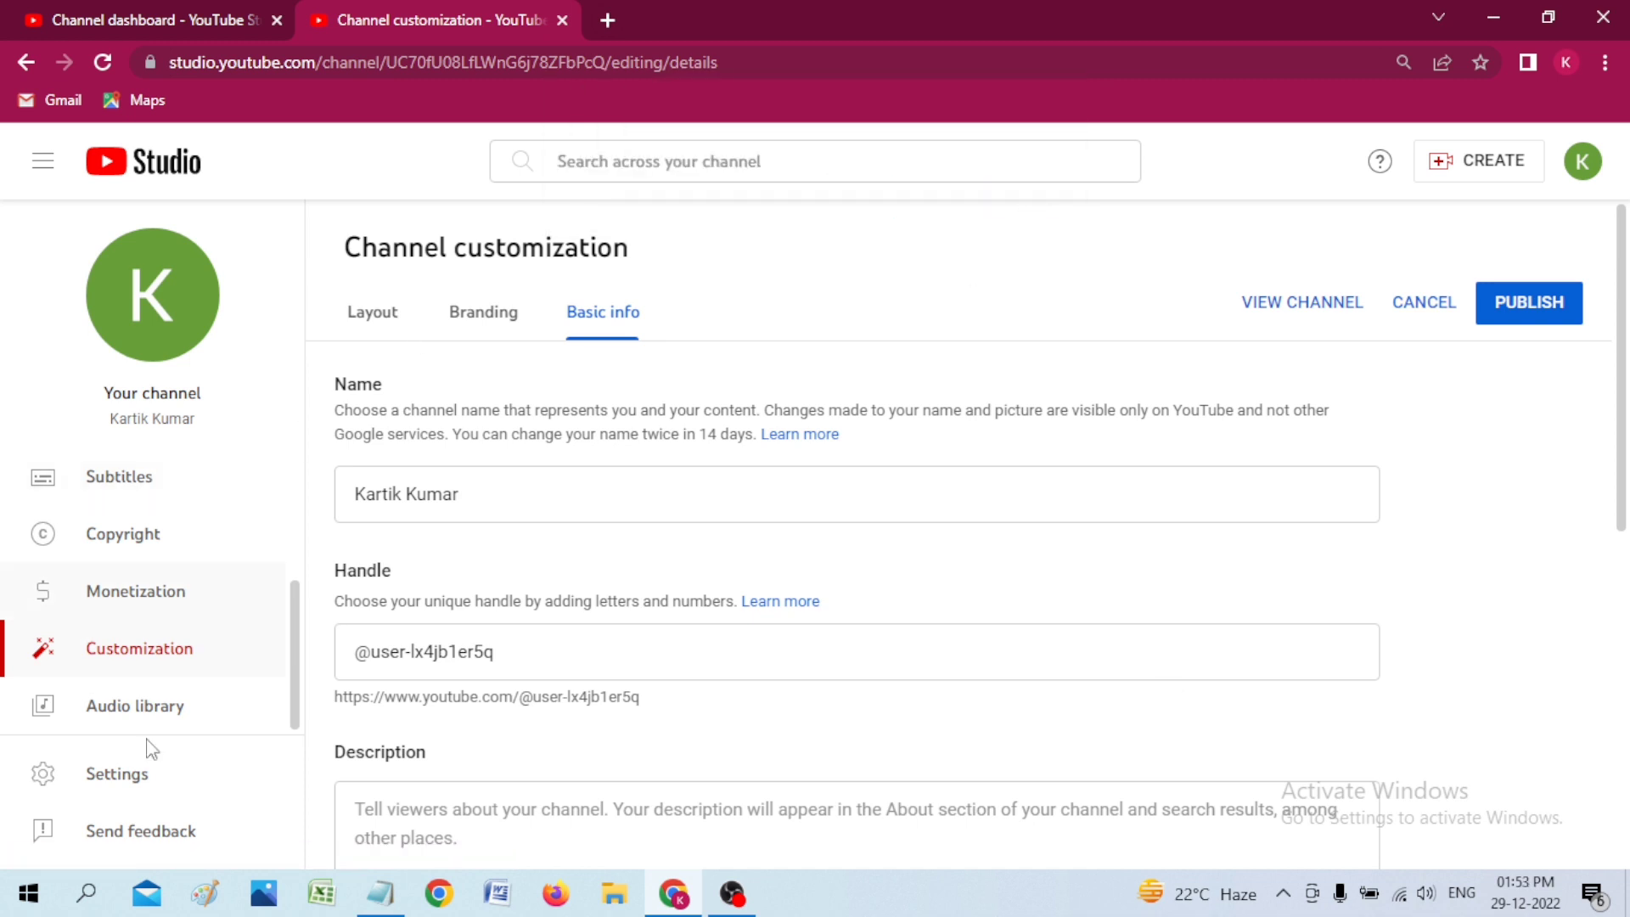
{"action": "left_click", "coordinate": [379, 316]}
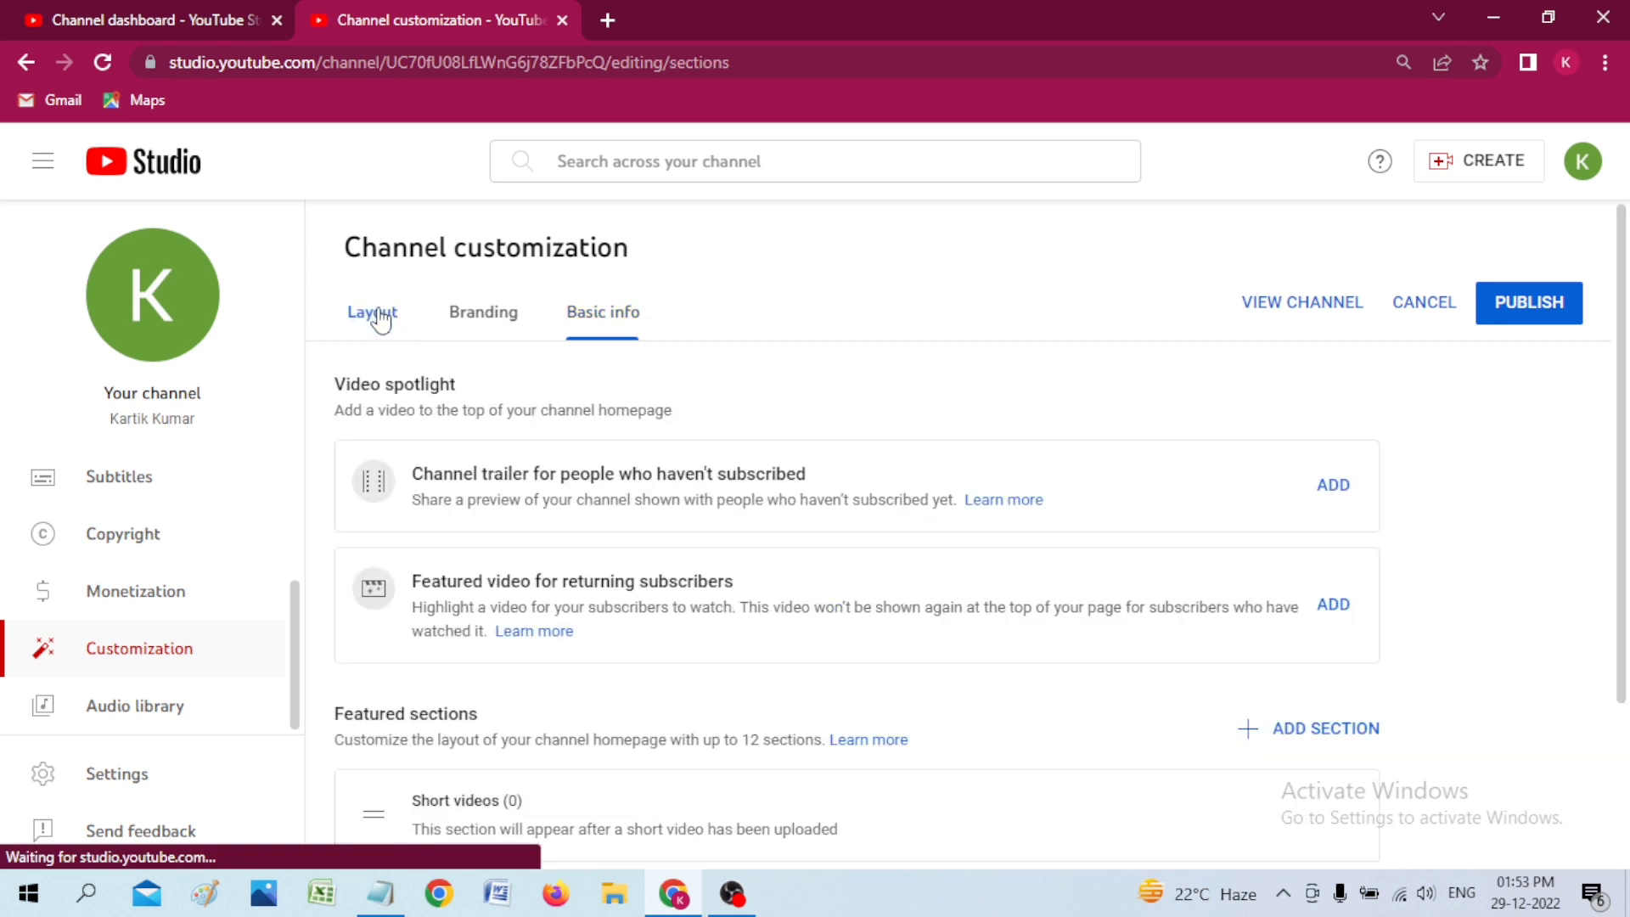